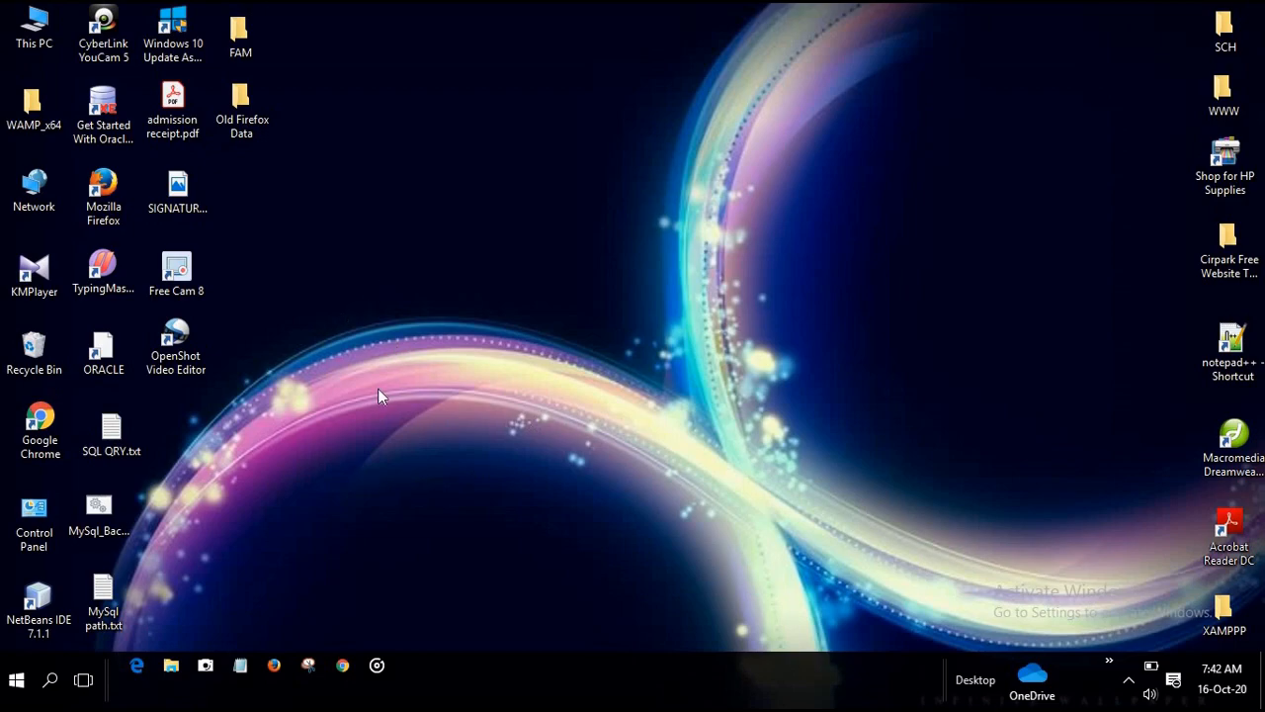
Open Mozilla Firefox in a maximized window and search the web for "the latest version of python download".
left_click(107, 213)
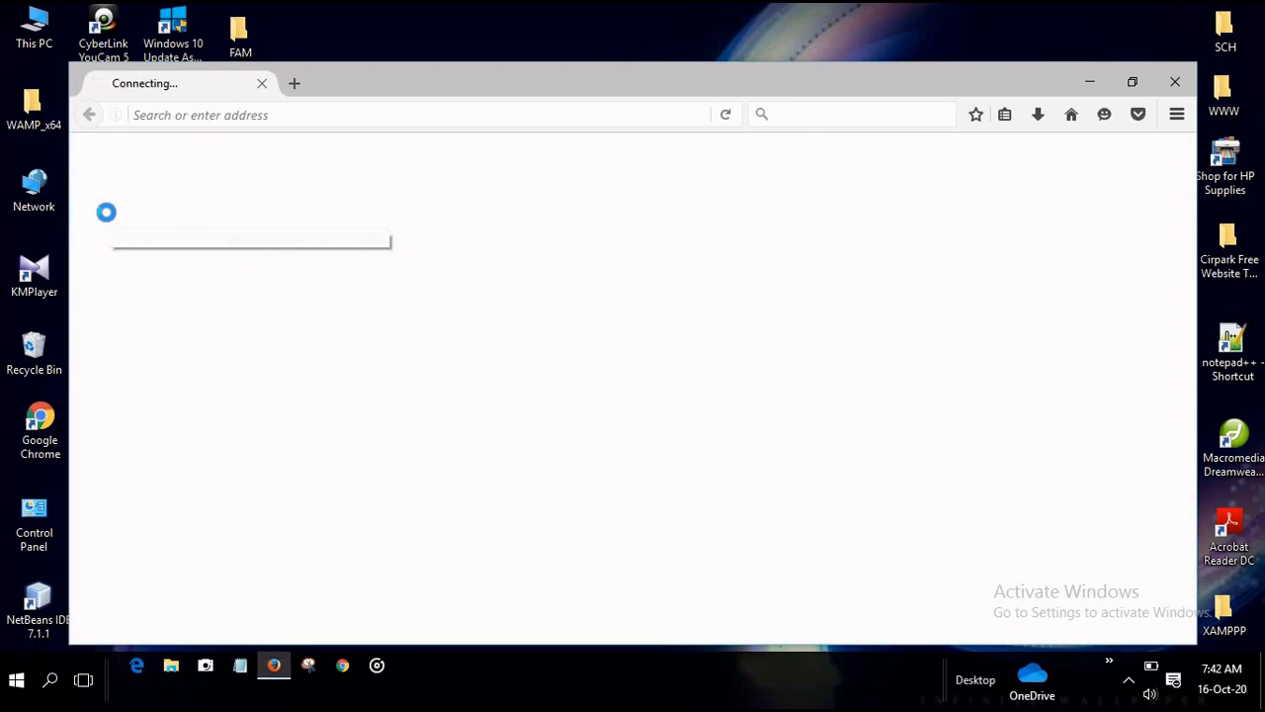
left_click(1127, 82)
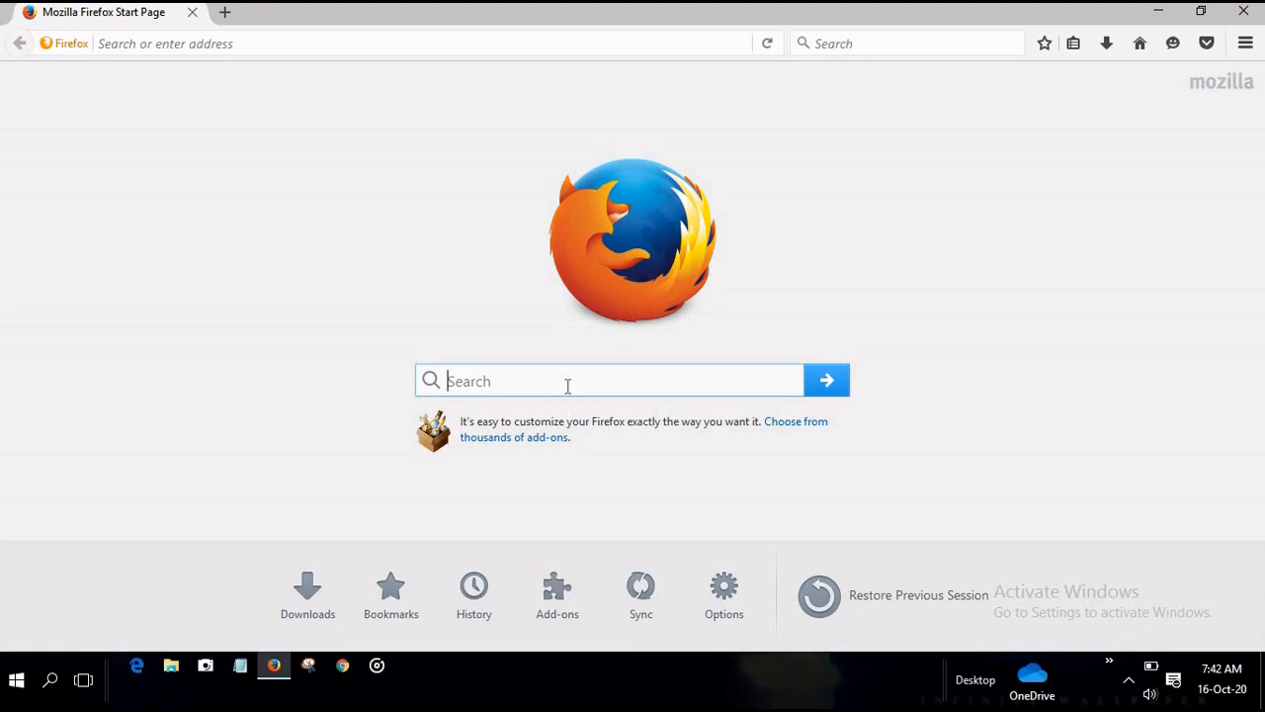
type("the late")
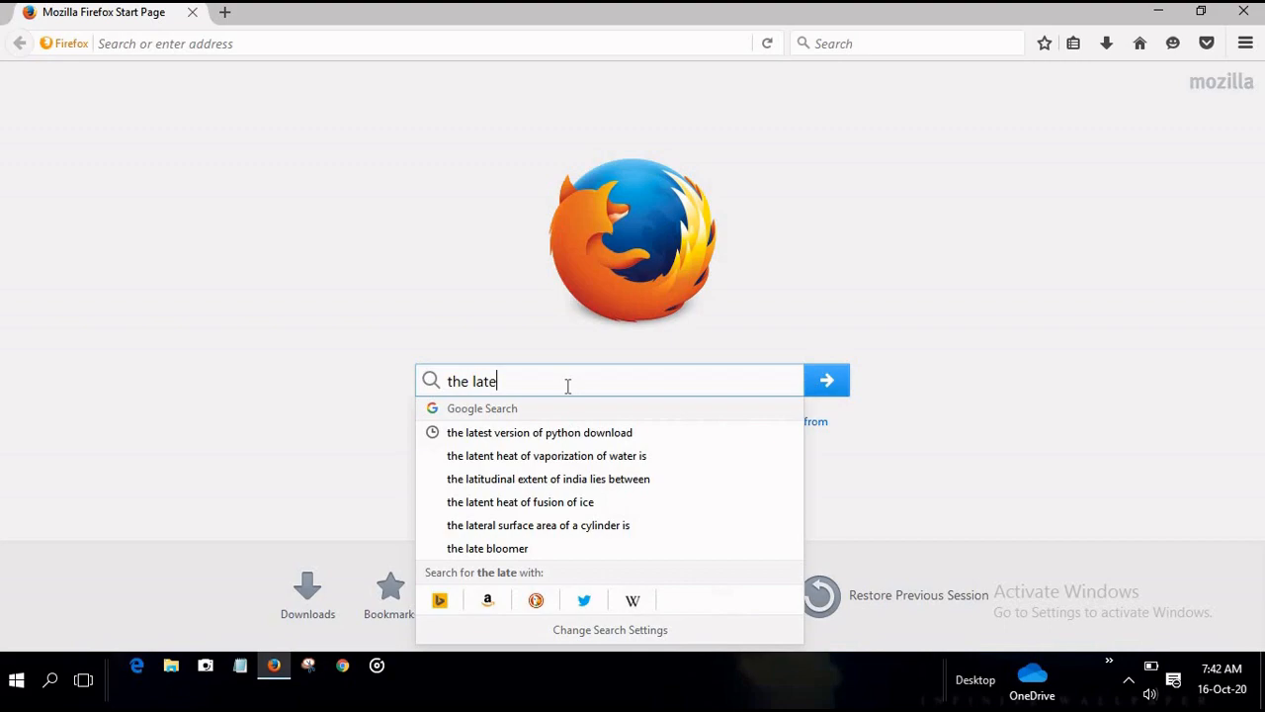
type("st vers")
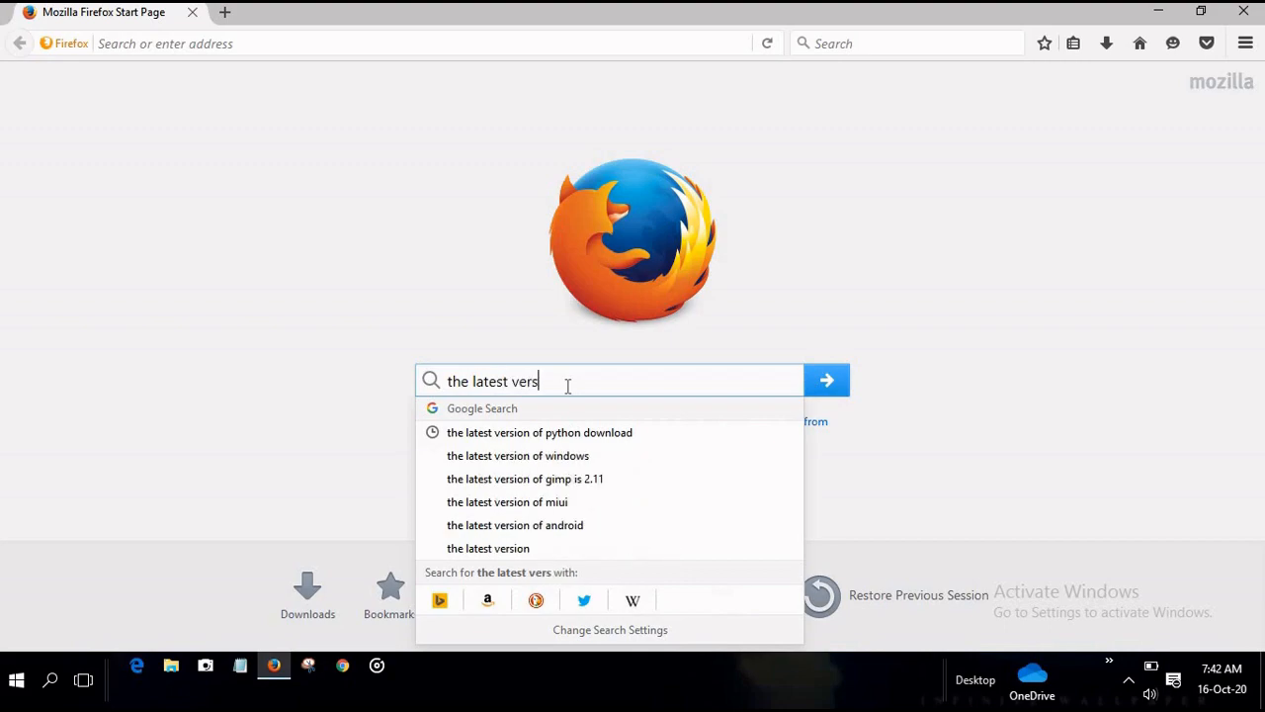
type("ion of pytho")
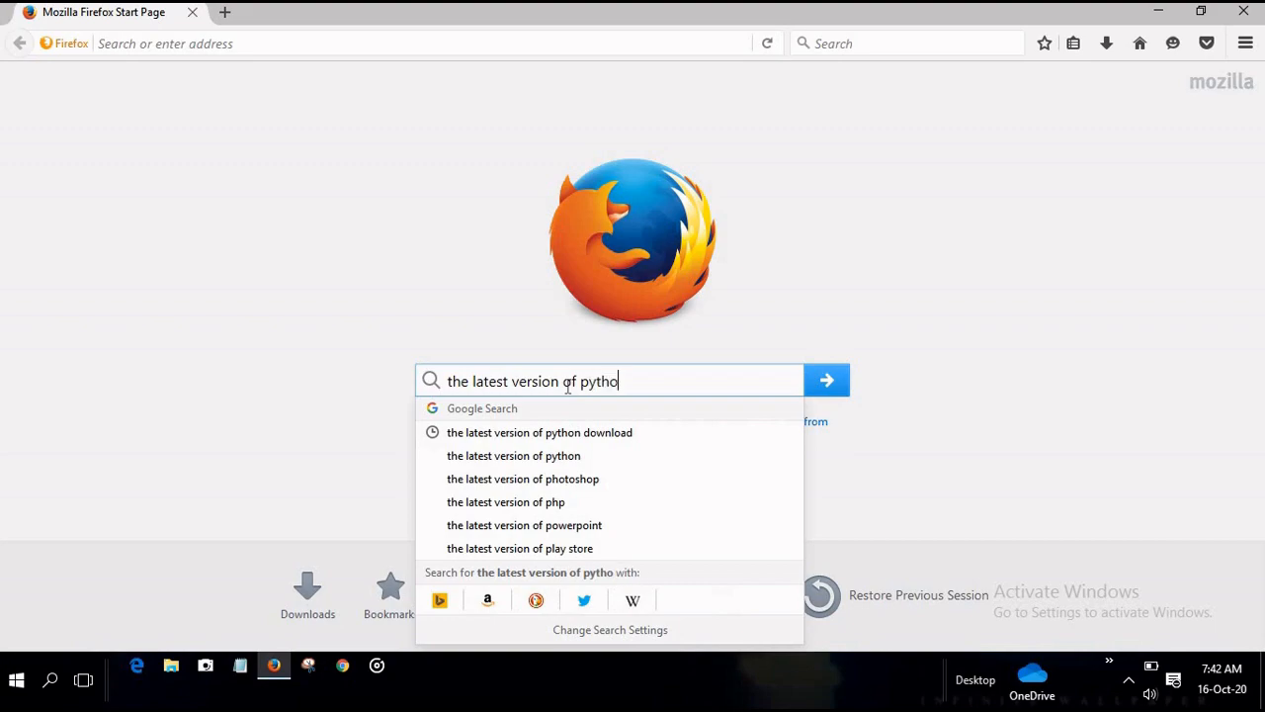
type("n do")
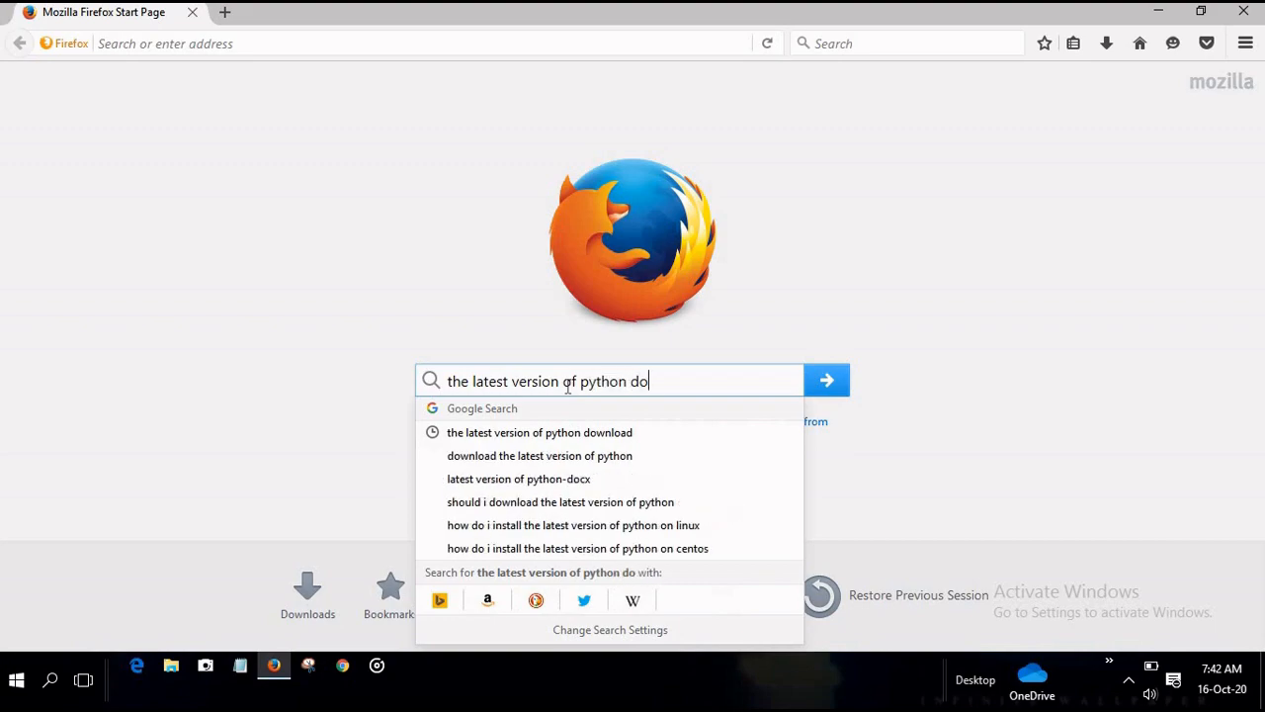
type("wnload")
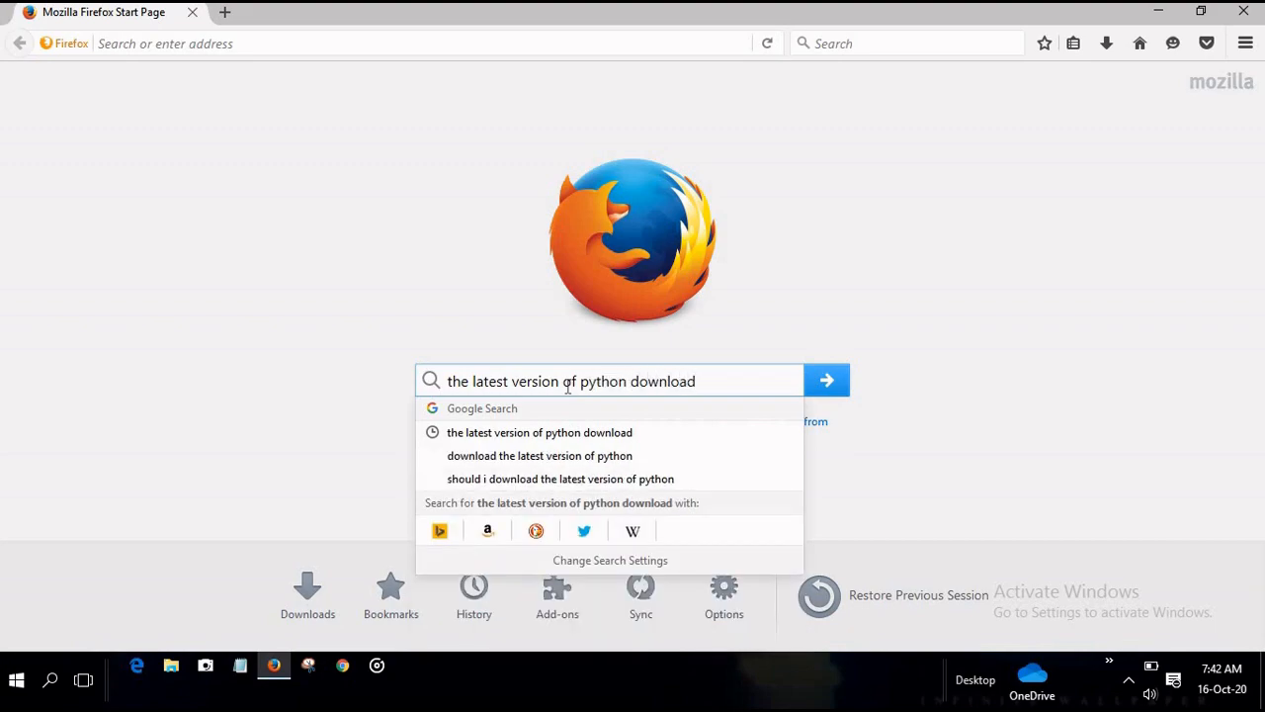
key("Return")
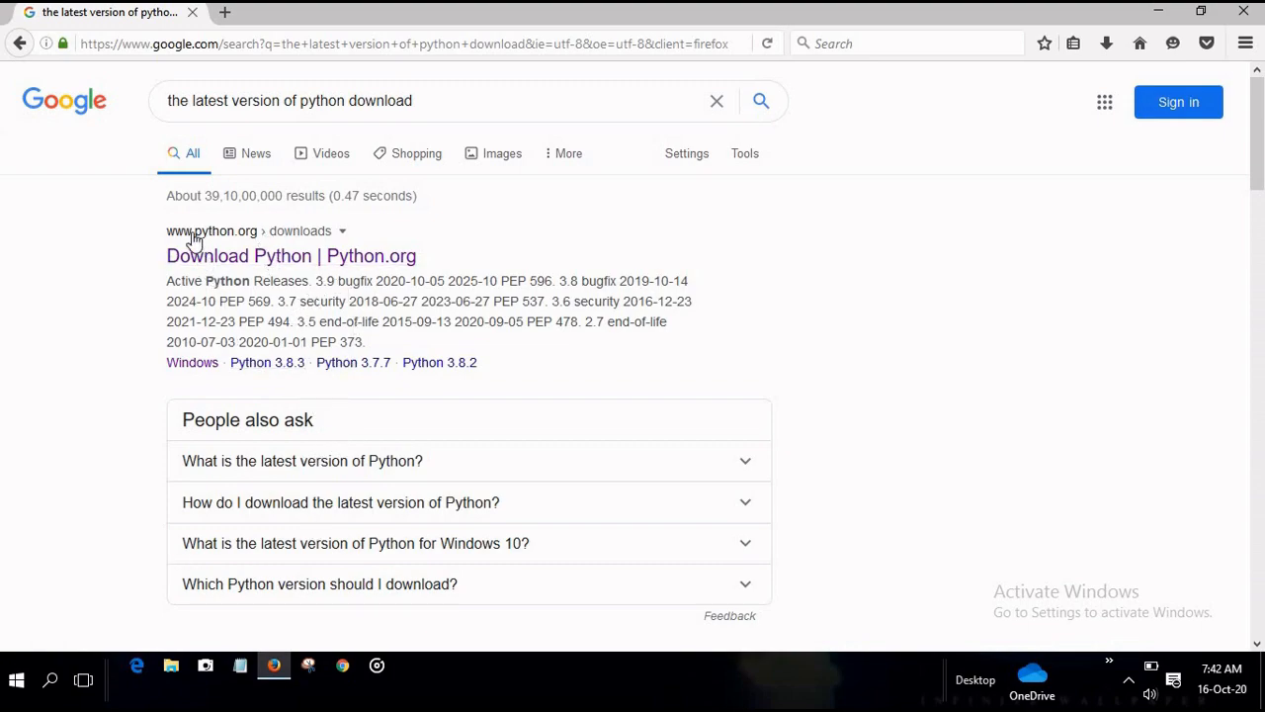
Open Python.org's download page from the search results and go to its list of Python releases for Windows.
left_click(258, 263)
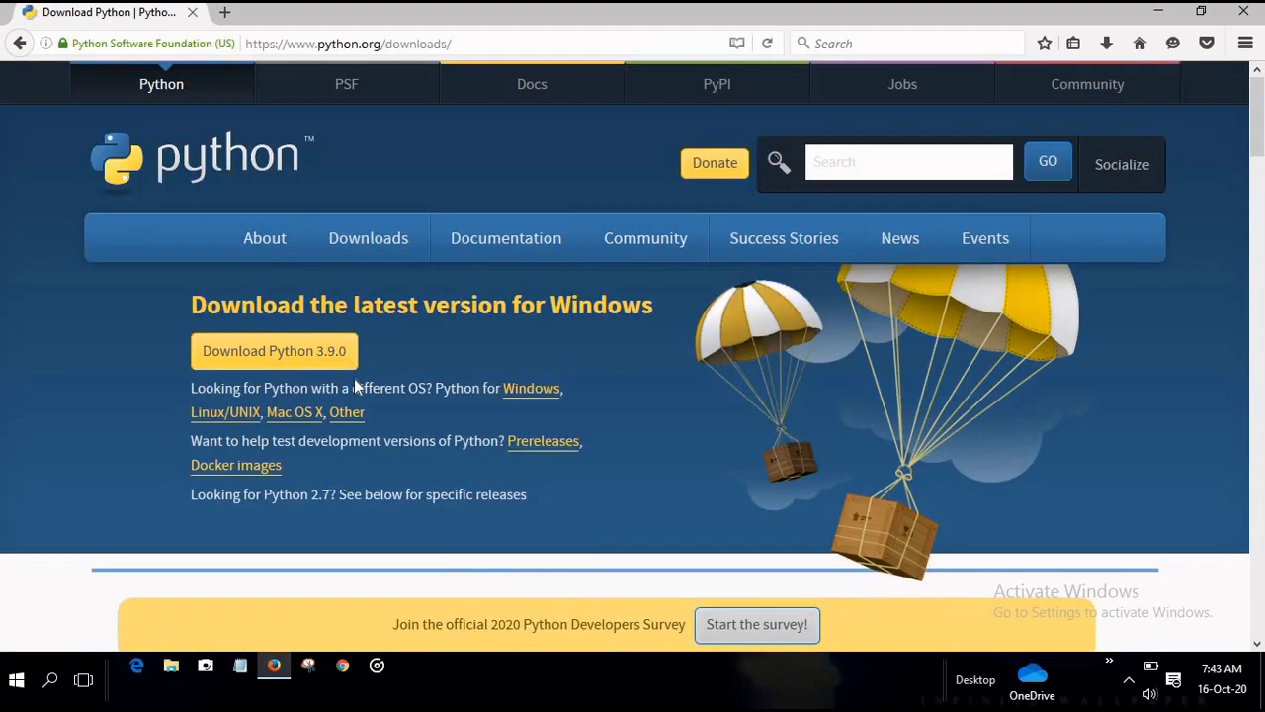
mouse_move(788, 356)
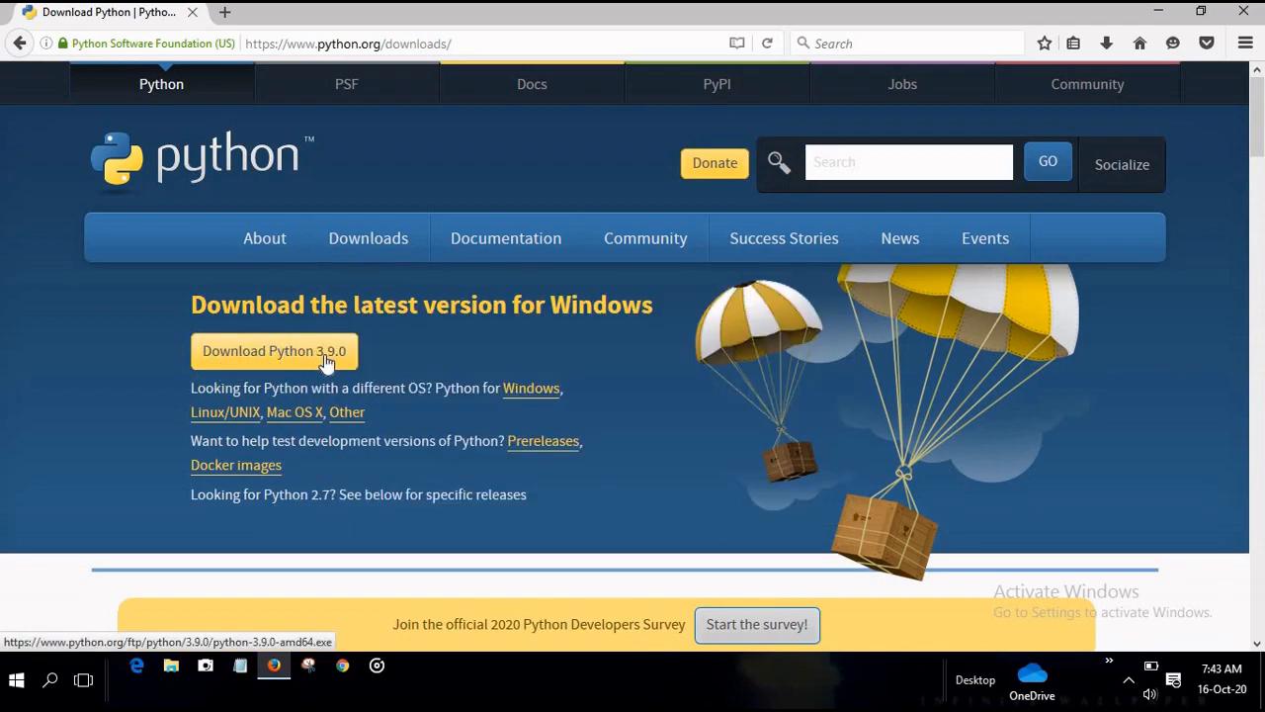
mouse_move(363, 248)
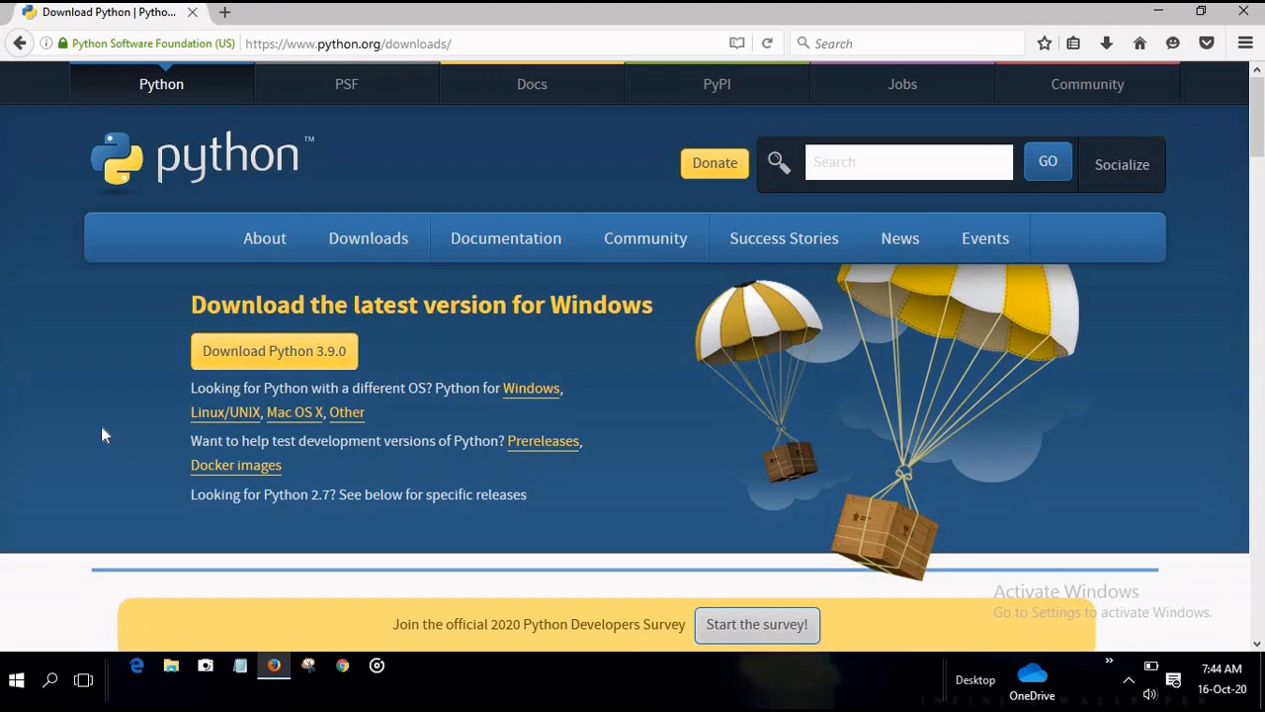
mouse_move(391, 343)
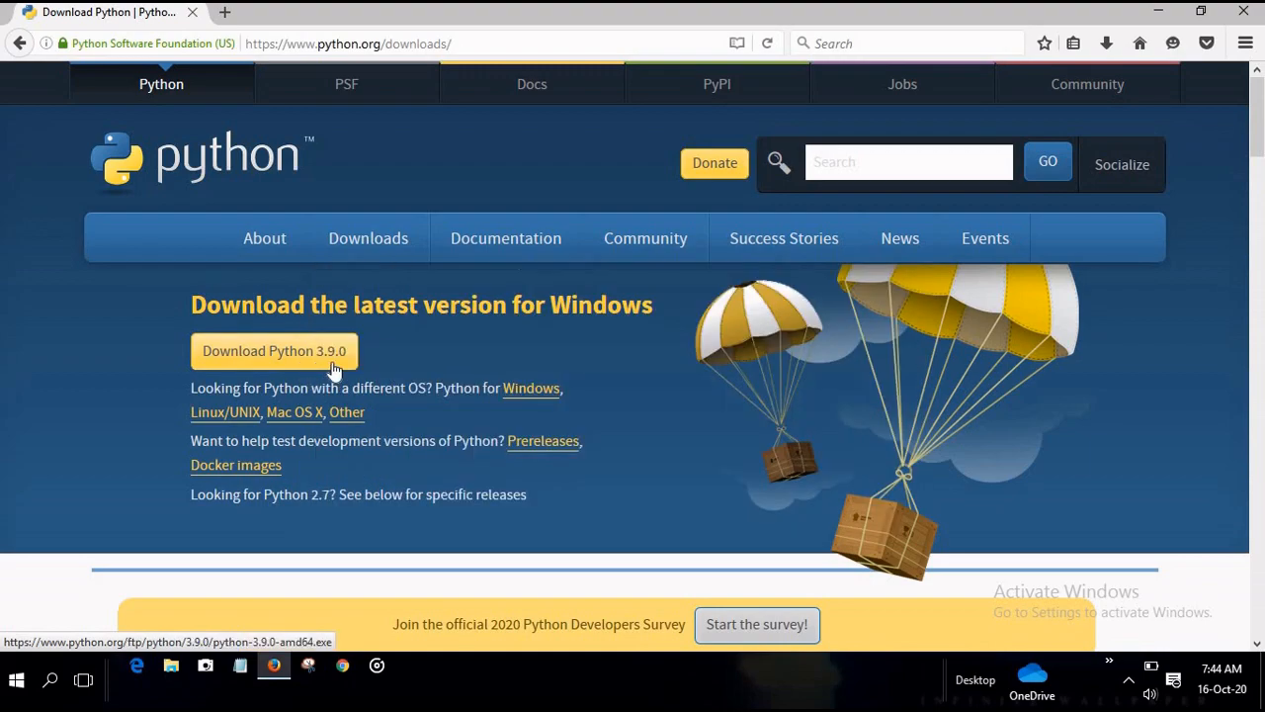
left_click(356, 242)
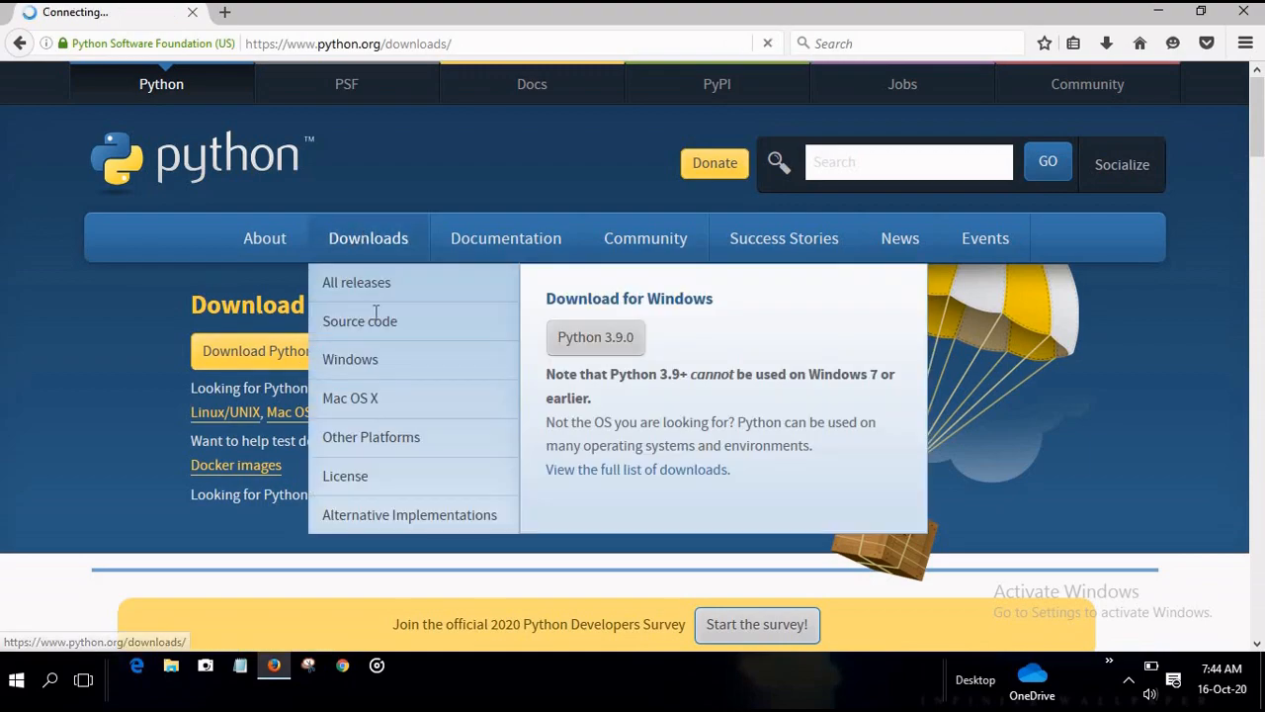
mouse_move(361, 259)
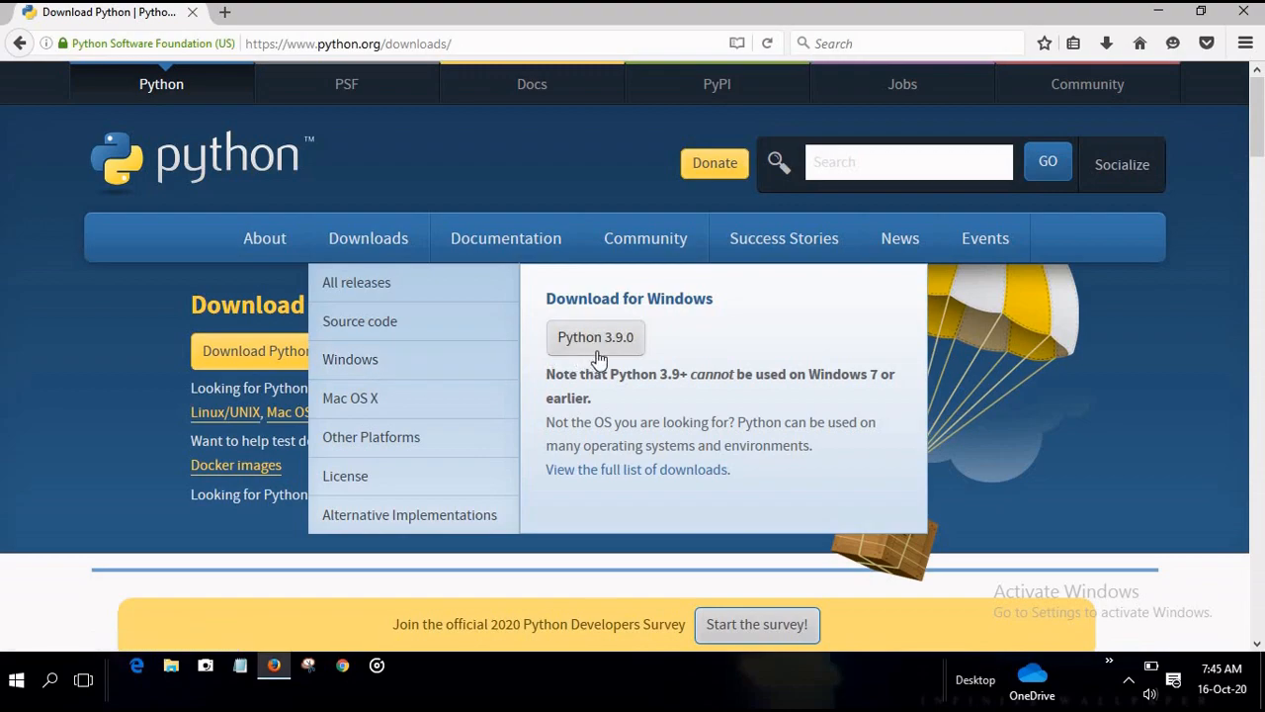
left_click(635, 360)
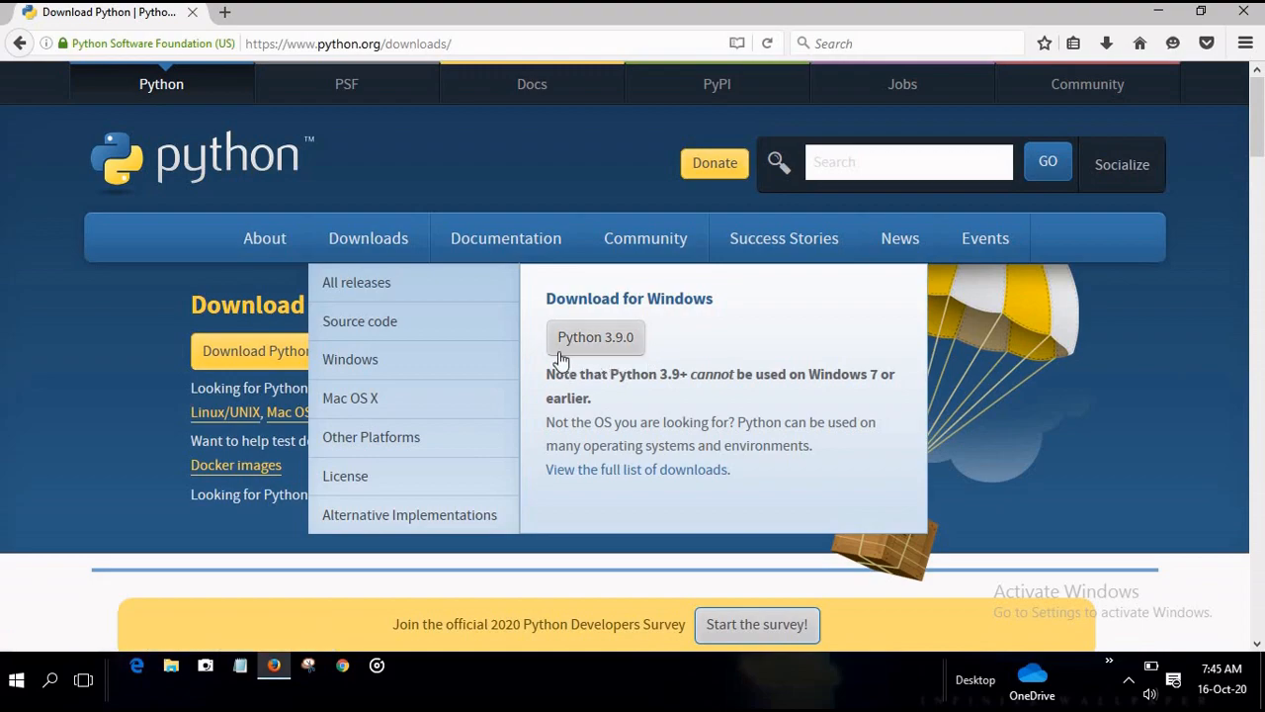
left_click(445, 374)
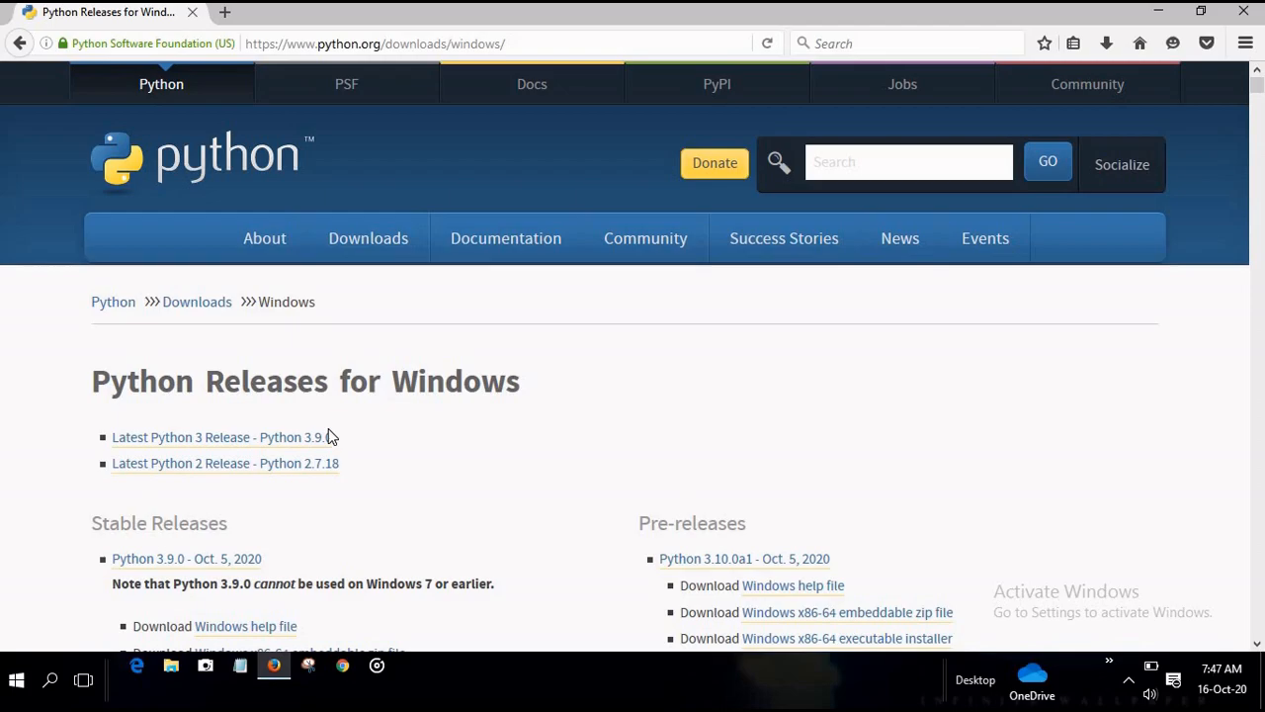
Browse the Windows releases and open the release page of the latest Python 3 version, Python 3.9.0.
scroll(329, 428, "down", 15)
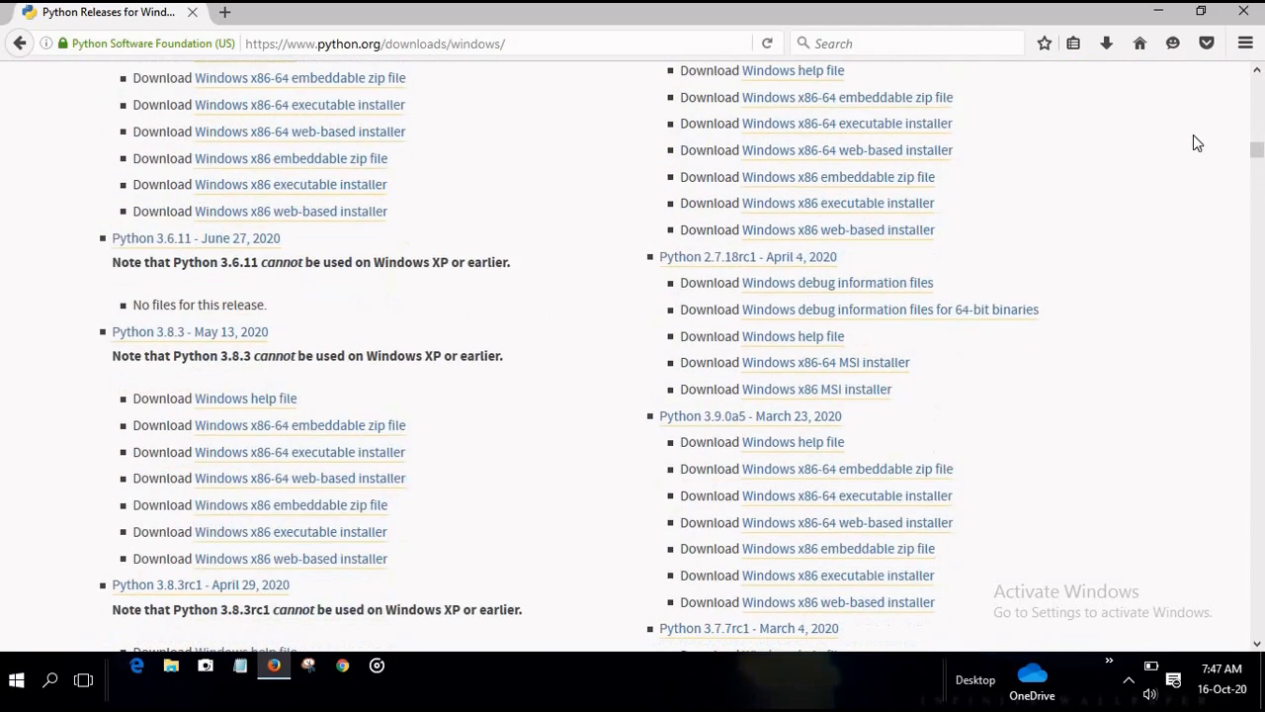
left_click_drag(1261, 160, 1193, 164)
scroll(1194, 164, "up", 15)
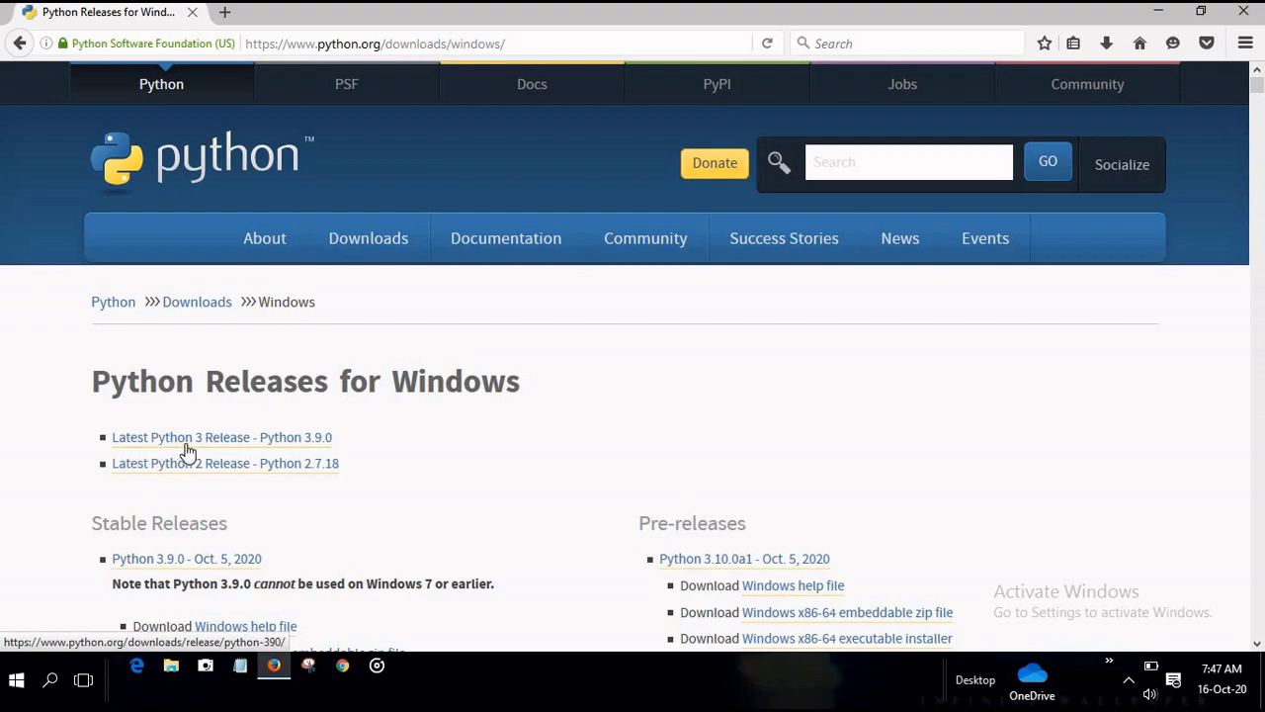
left_click(318, 442)
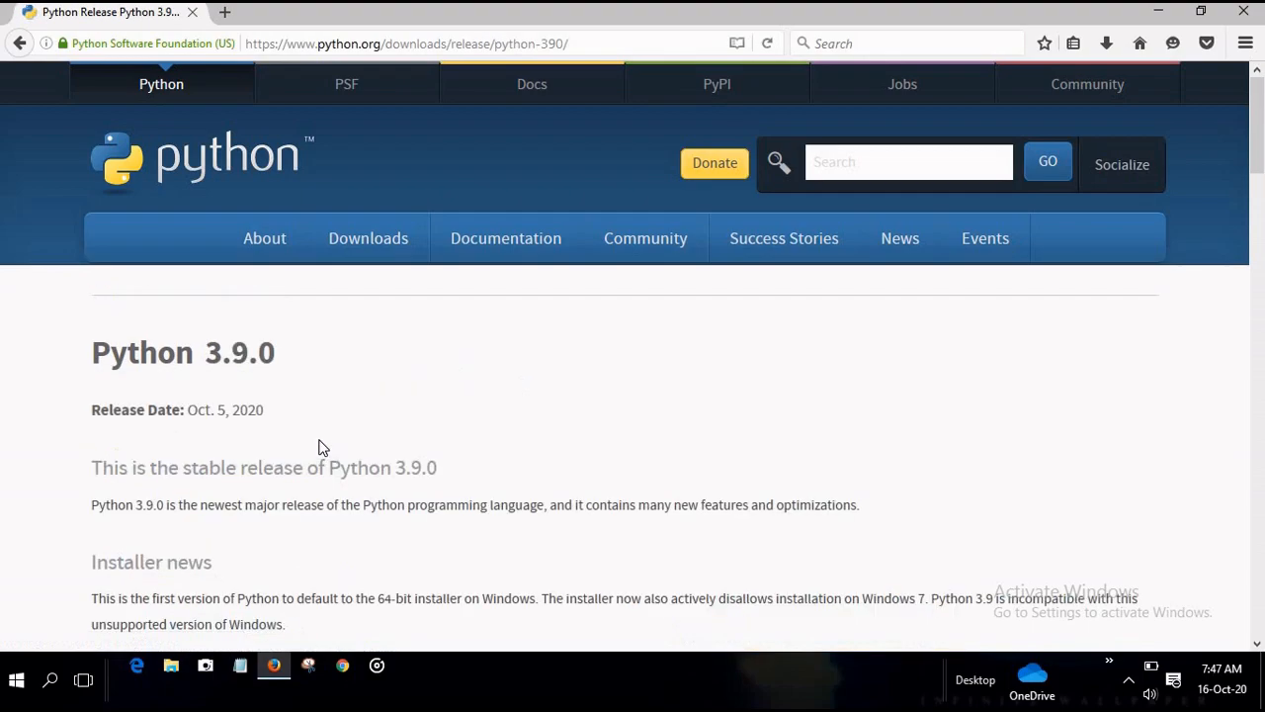
Examine the Files table of the Python 3.9.0 release for the x86-64 and x86 Windows installers.
scroll(348, 458, "down", 20)
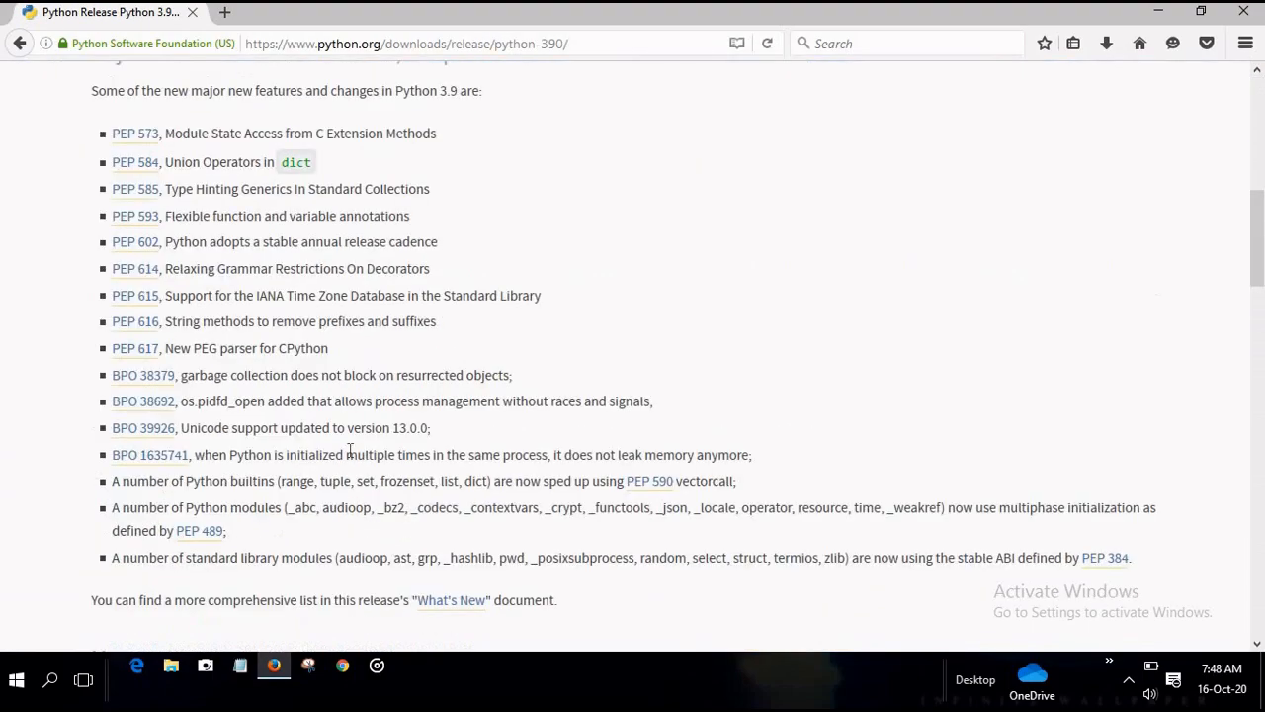
scroll(348, 455, "up", 10)
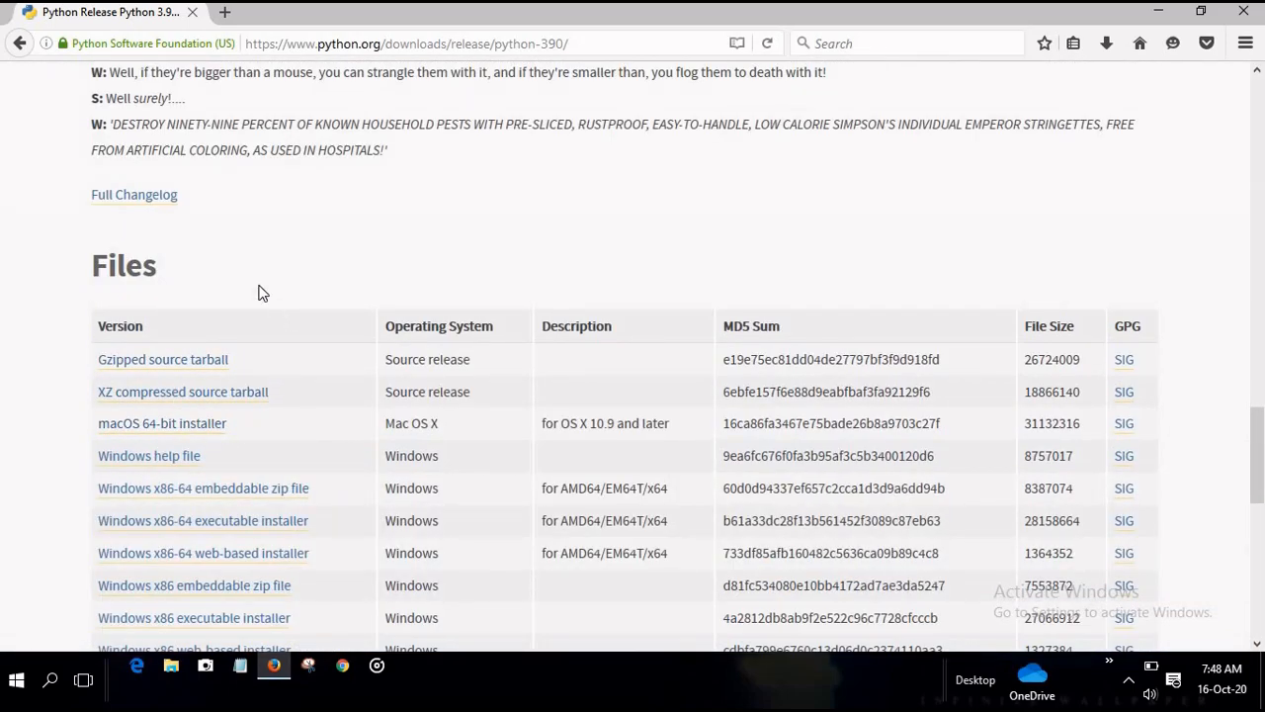
scroll(249, 366, "down", 5)
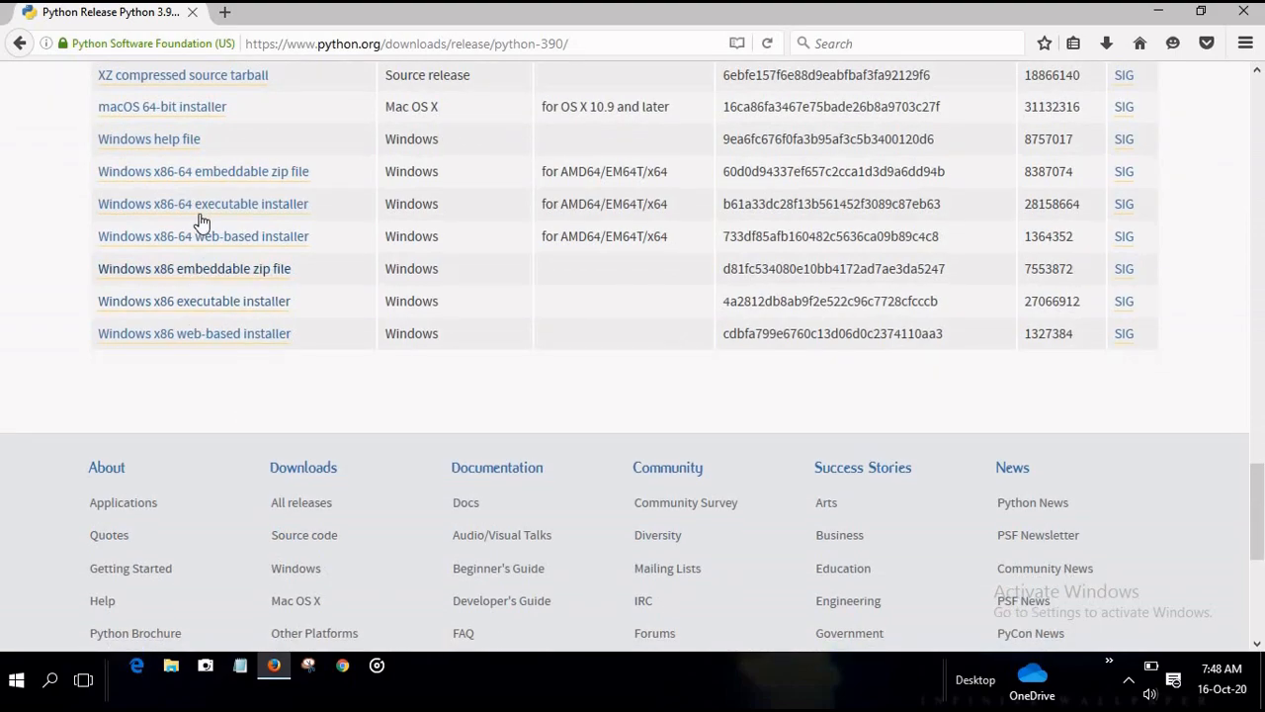
scroll(204, 220, "up", 2)
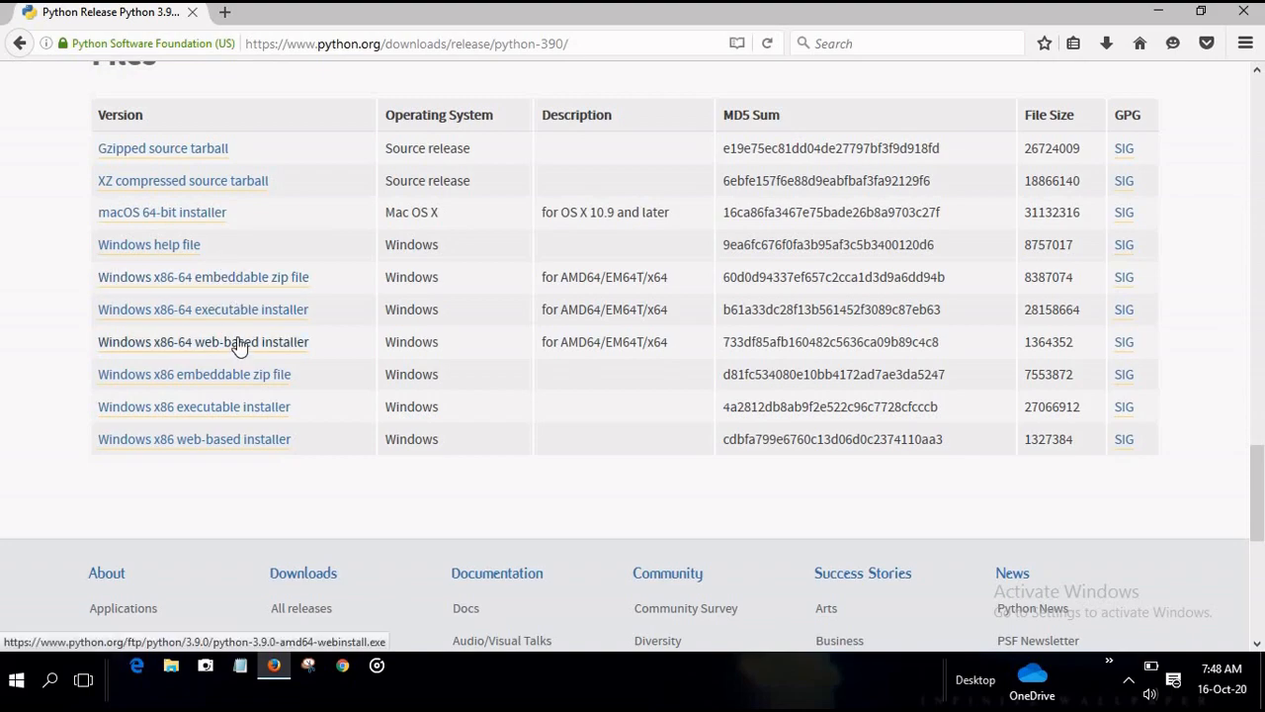
scroll(236, 307, "up", 2)
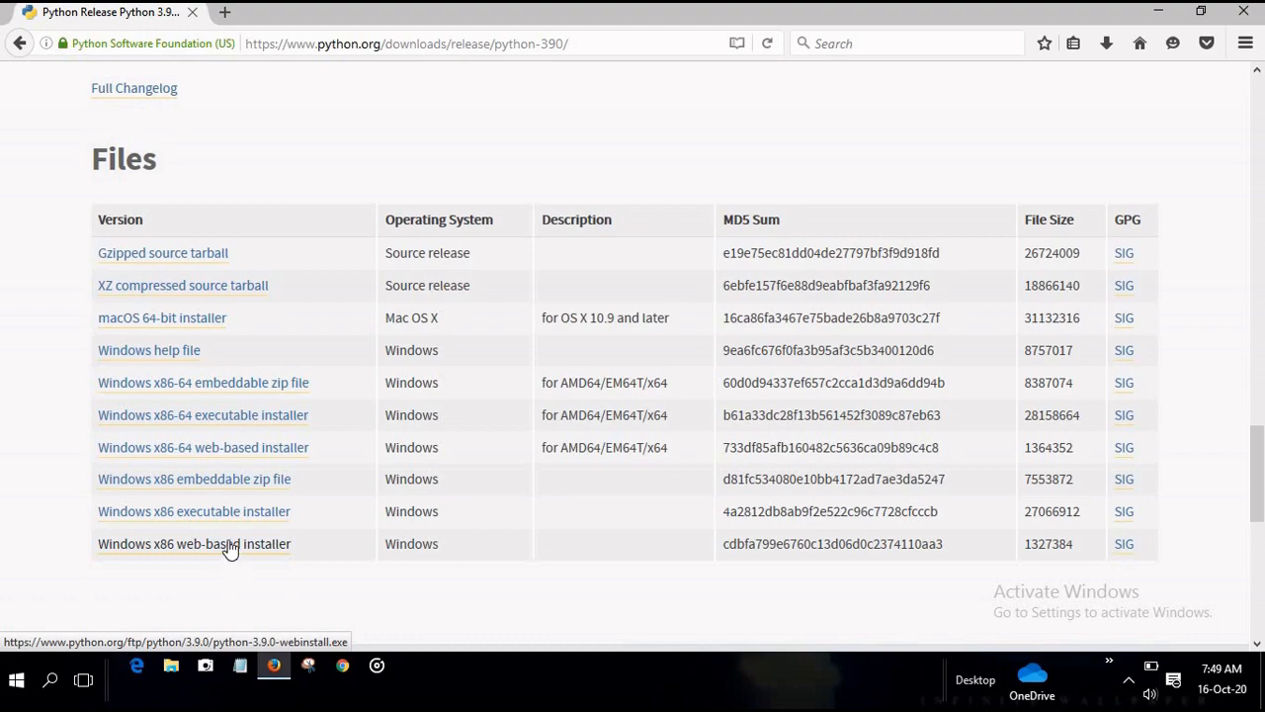
left_click(227, 481)
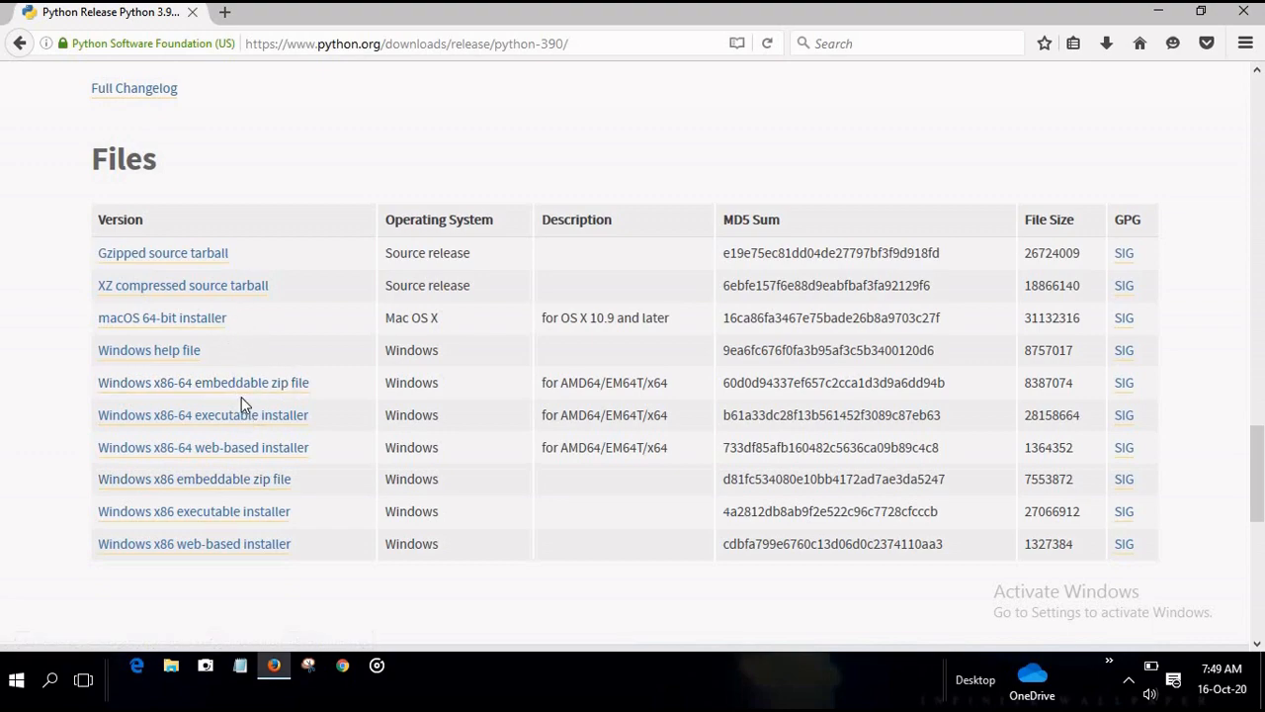
Minimize the browser and check the computer's system type in the properties of This PC, then minimize that window.
left_click(1159, 14)
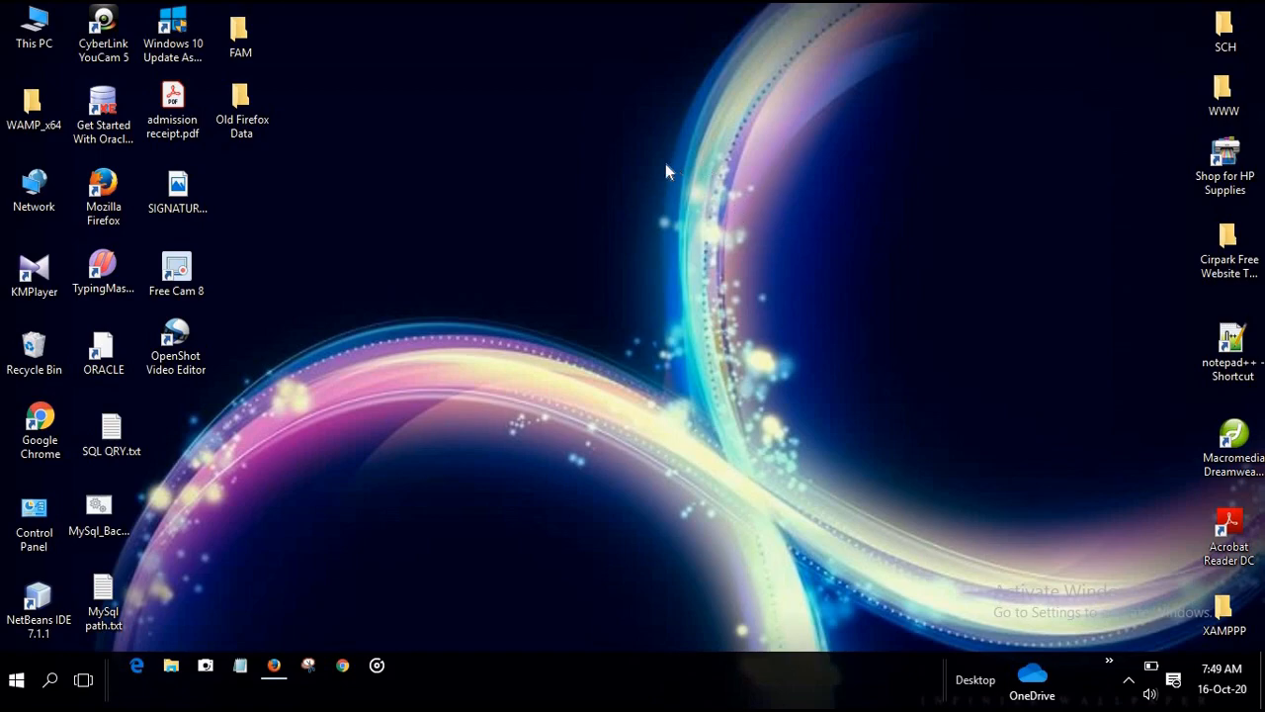
left_click(30, 50)
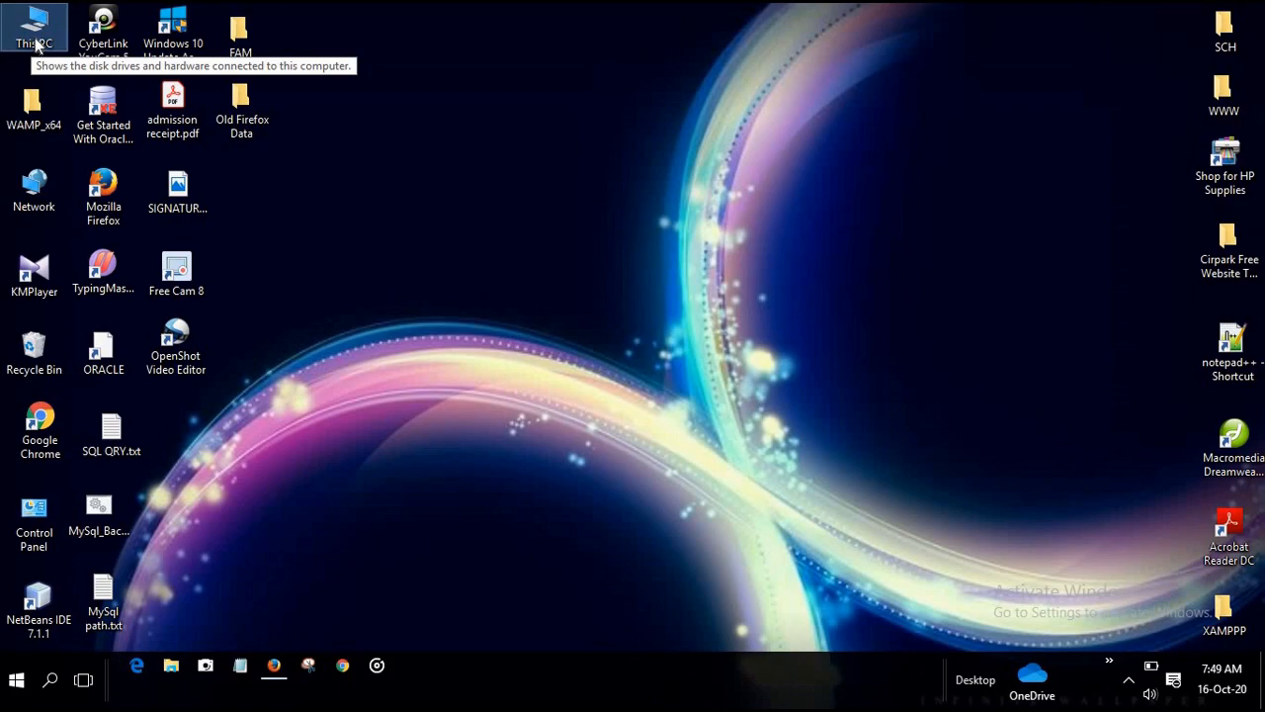
right_click(33, 39)
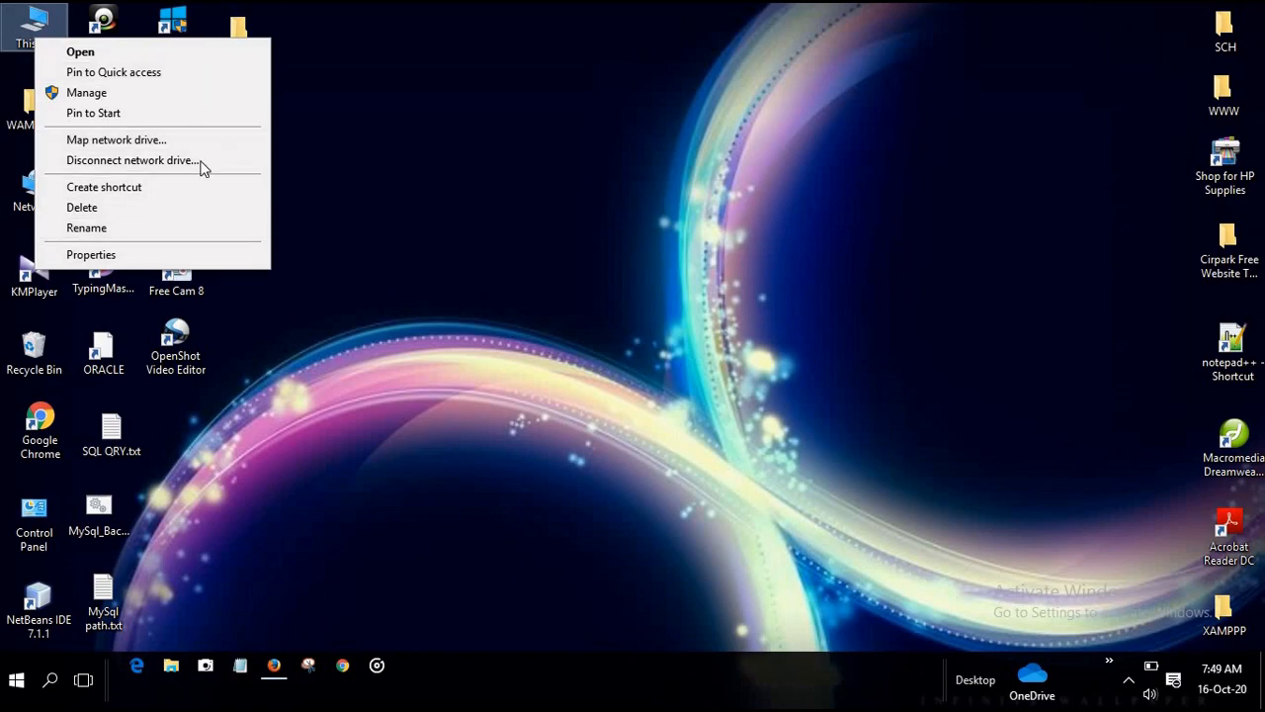
left_click(93, 257)
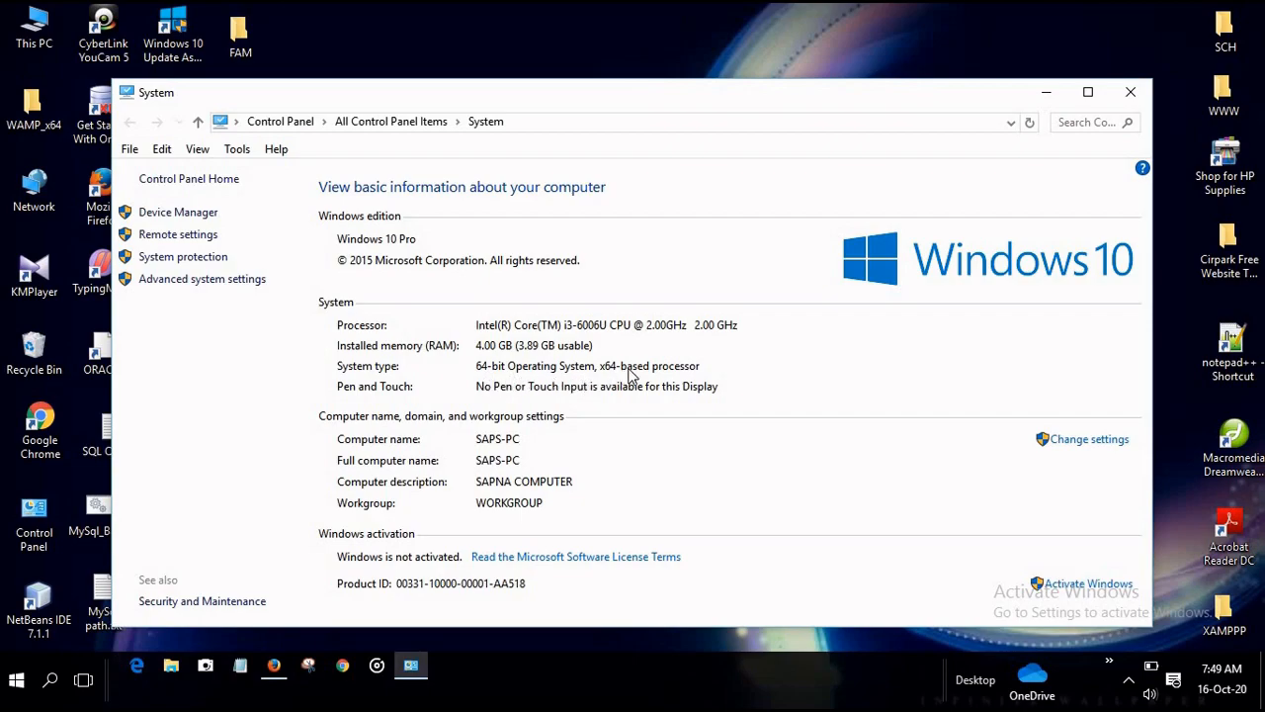
left_click(1038, 99)
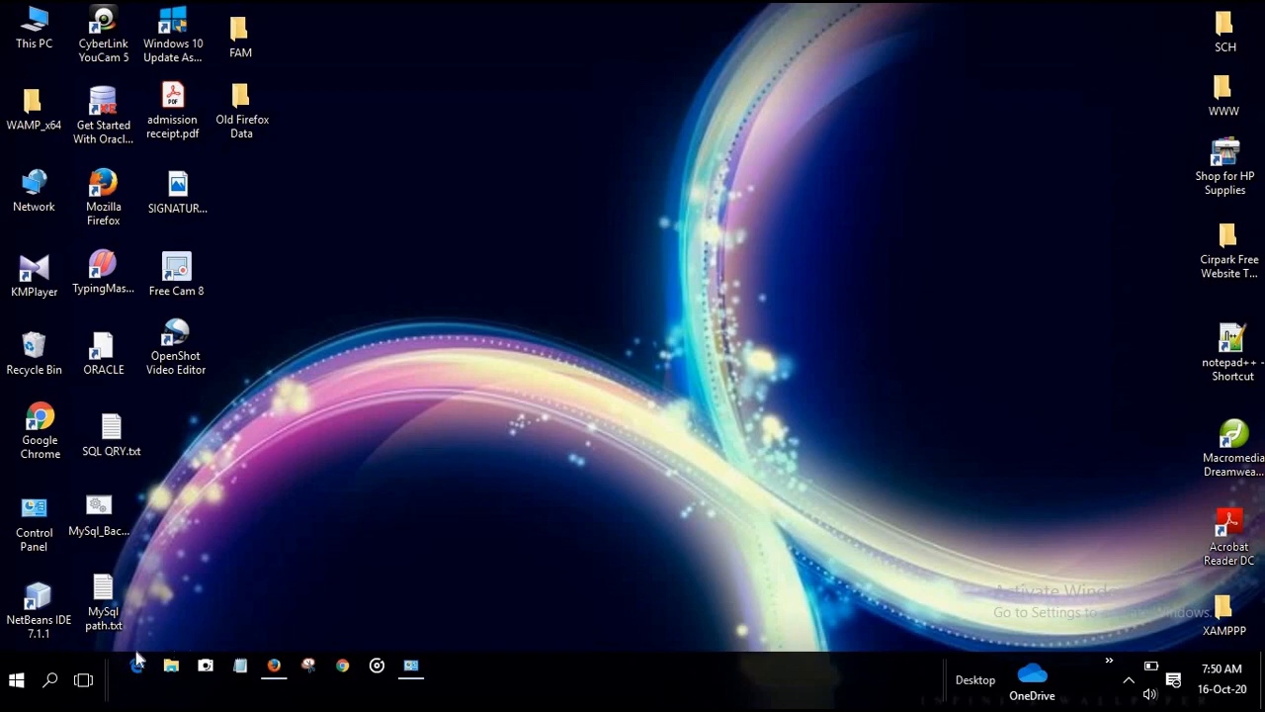
Find File Explorer with a Windows search for "file explorer" and open it in a maximized window.
left_click(53, 682)
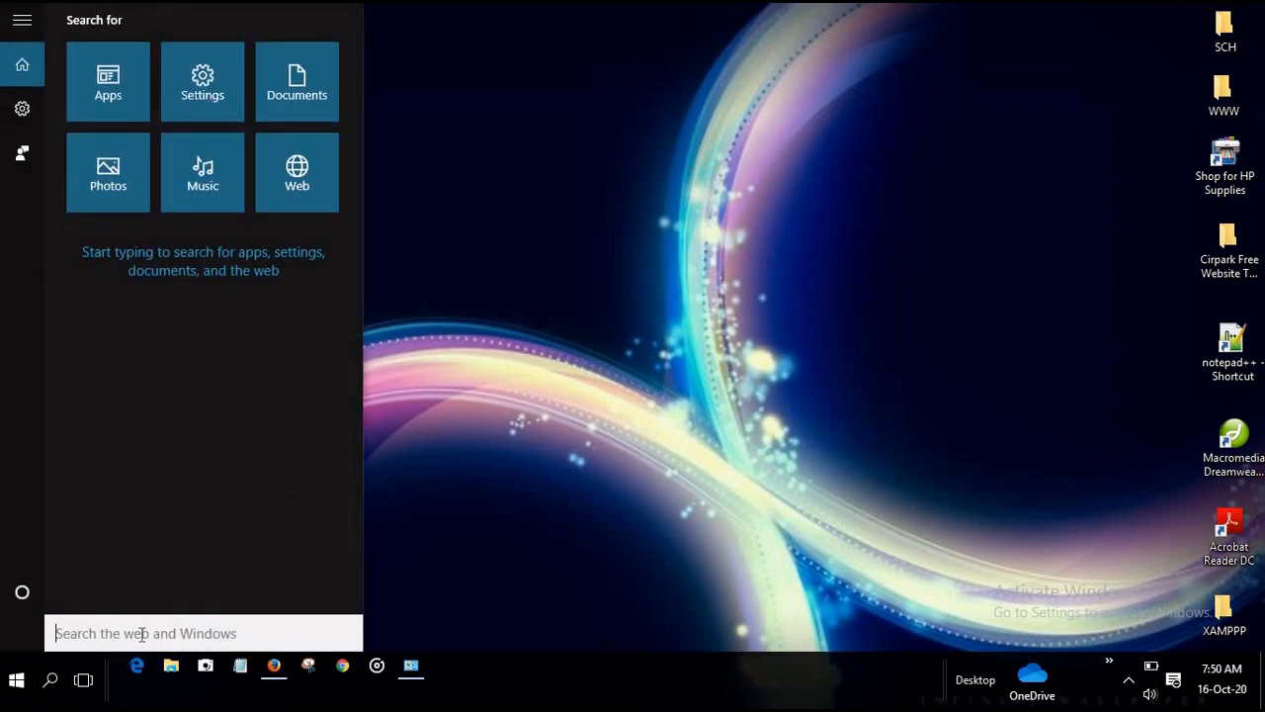
type("f")
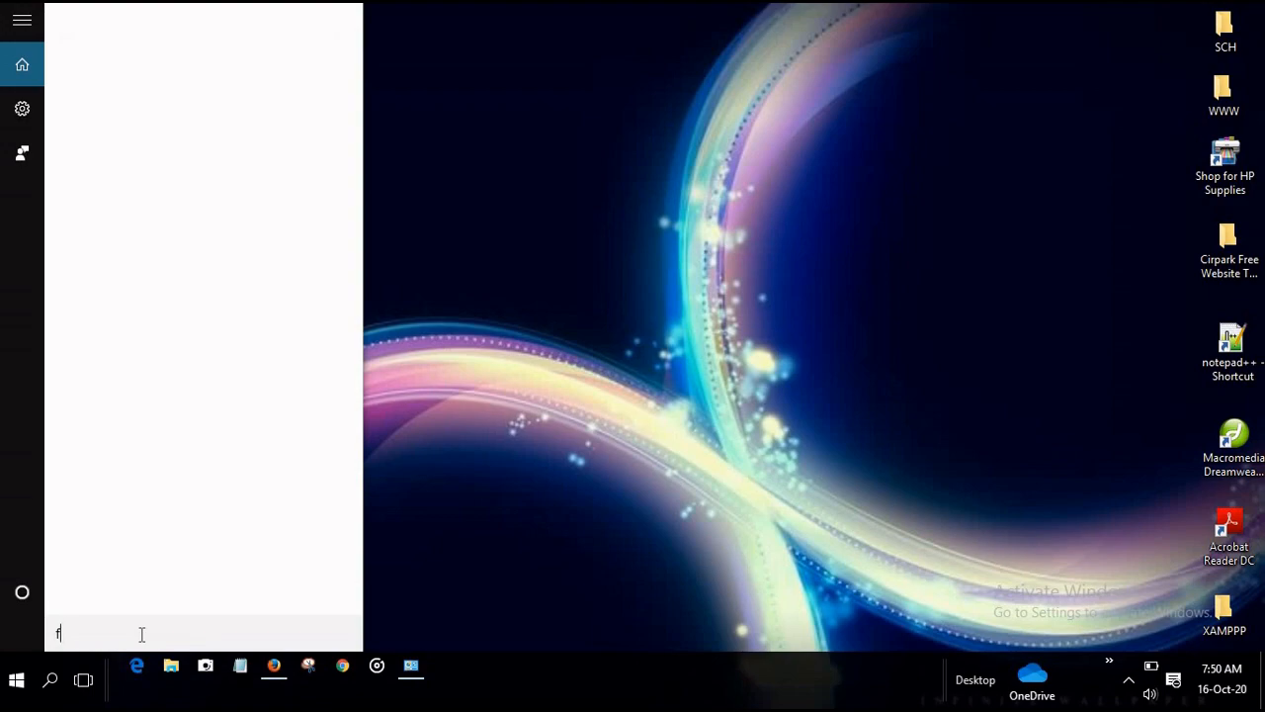
type("ile explorer")
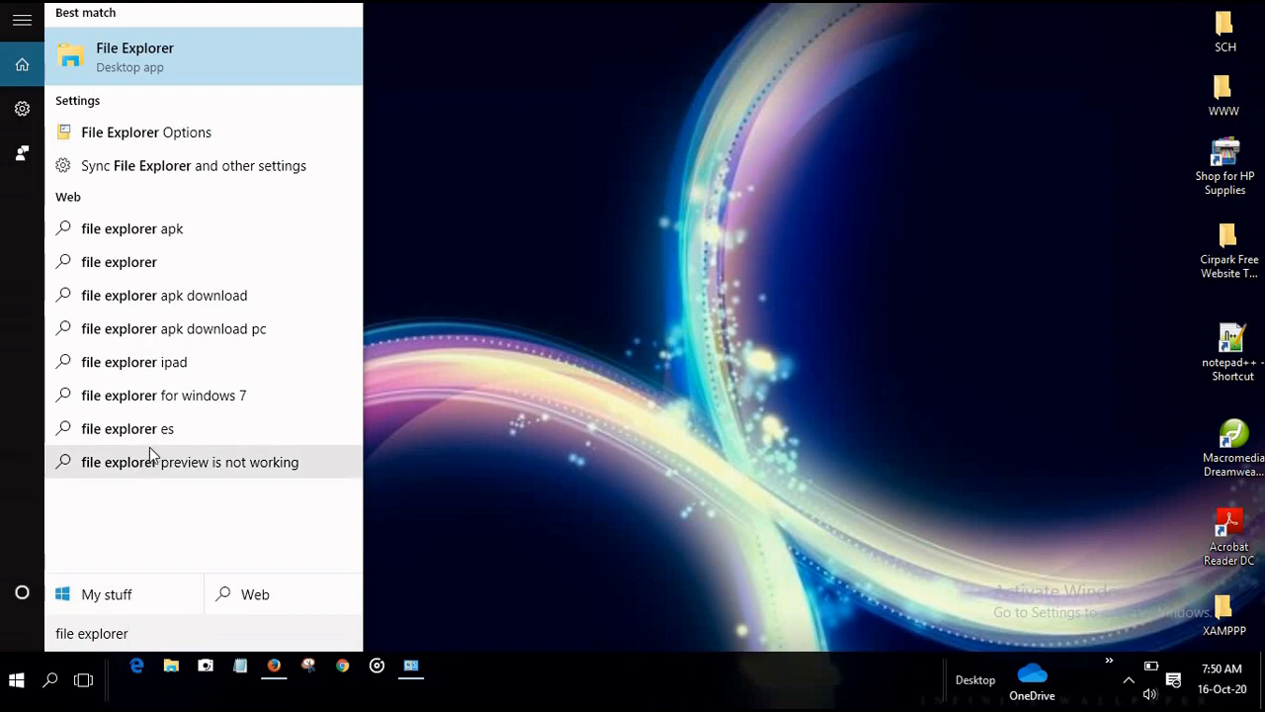
left_click(172, 58)
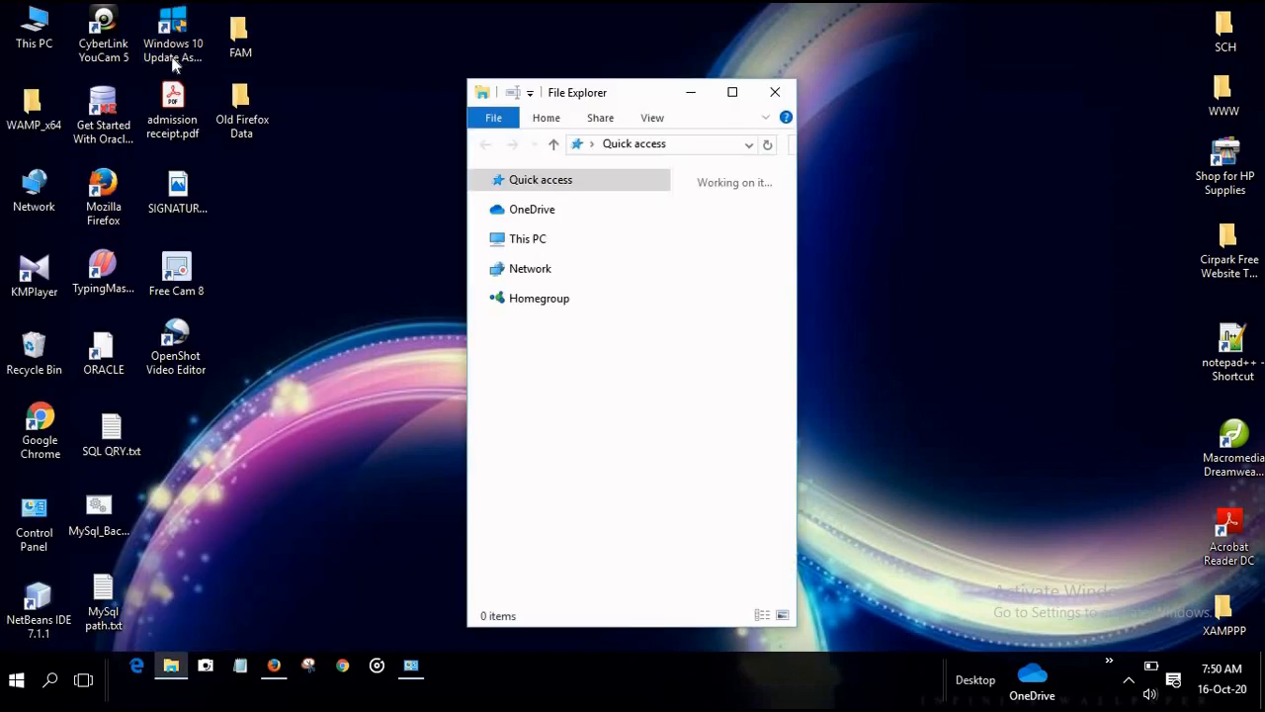
left_click(731, 93)
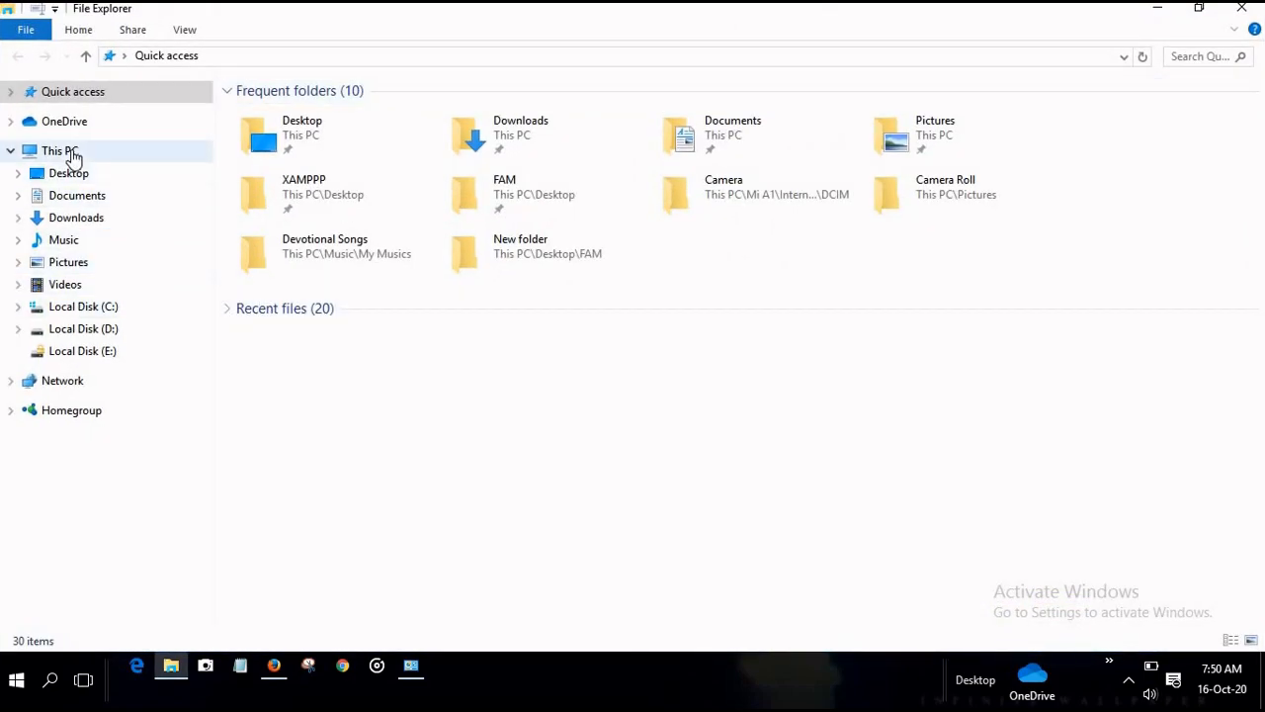
Check the computer's system type in the properties of This PC, then close the System and File Explorer windows.
left_click(75, 156)
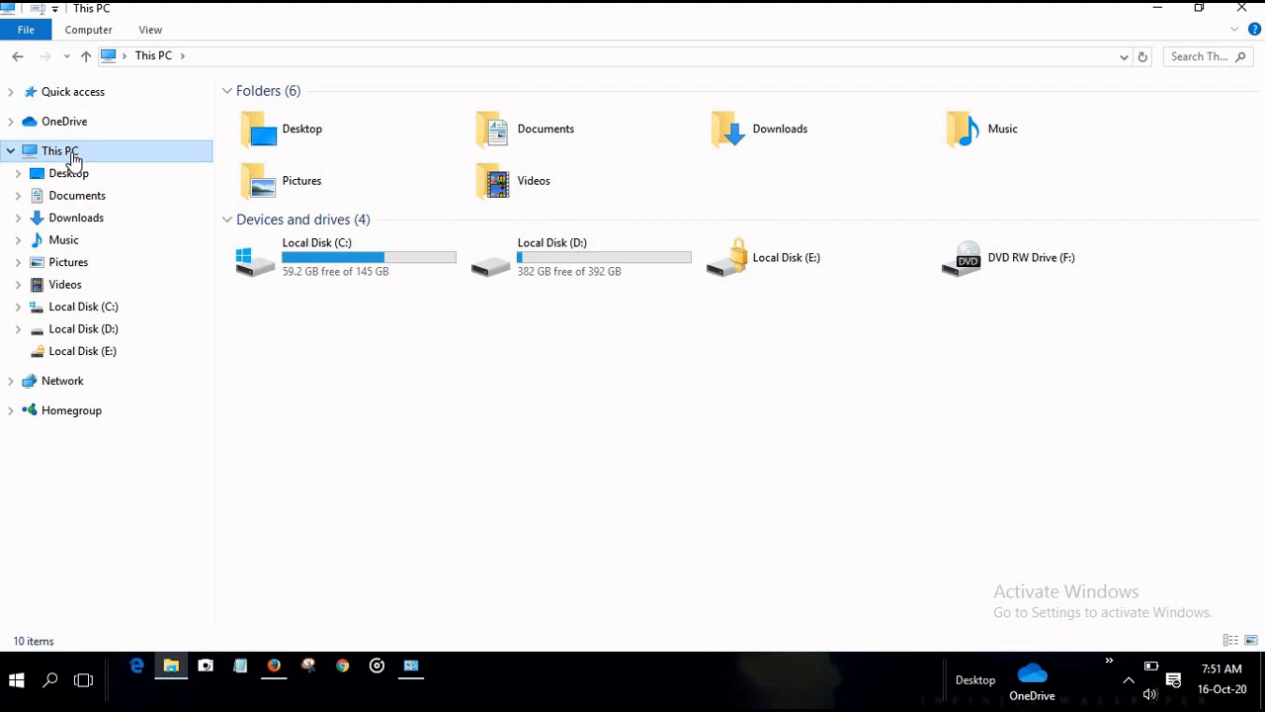
right_click(73, 158)
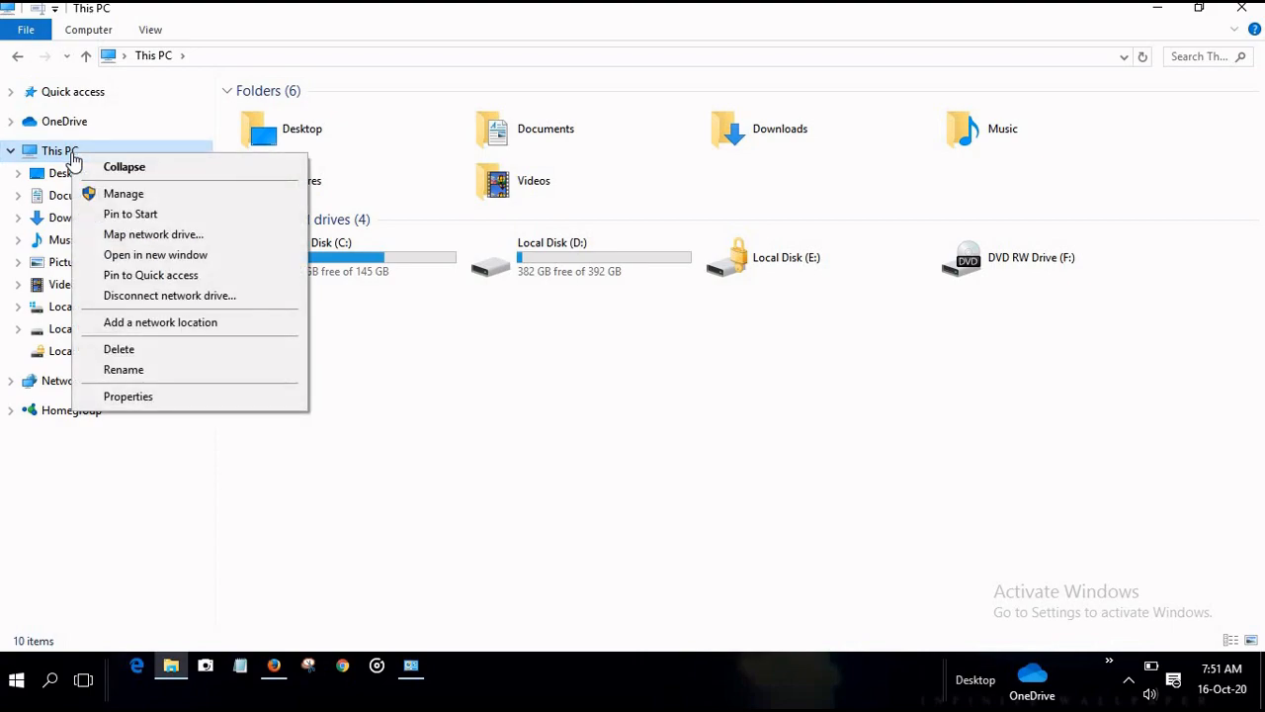
left_click(130, 398)
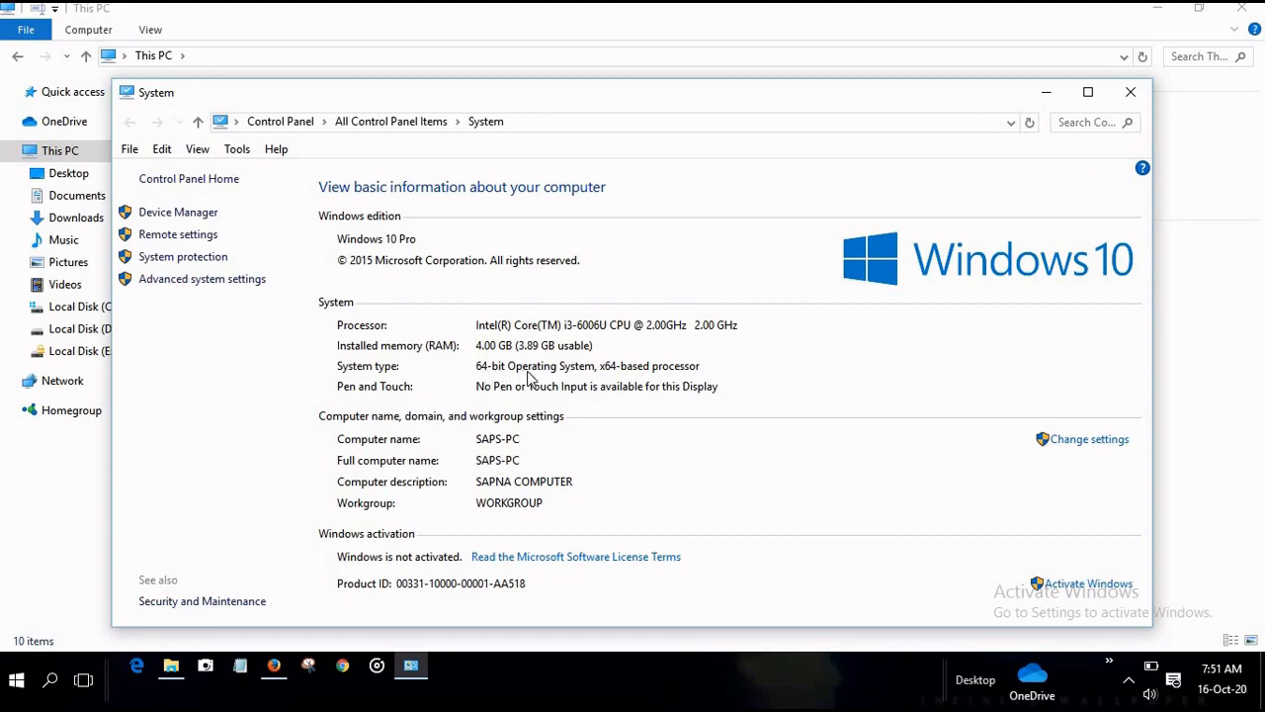
left_click(1131, 92)
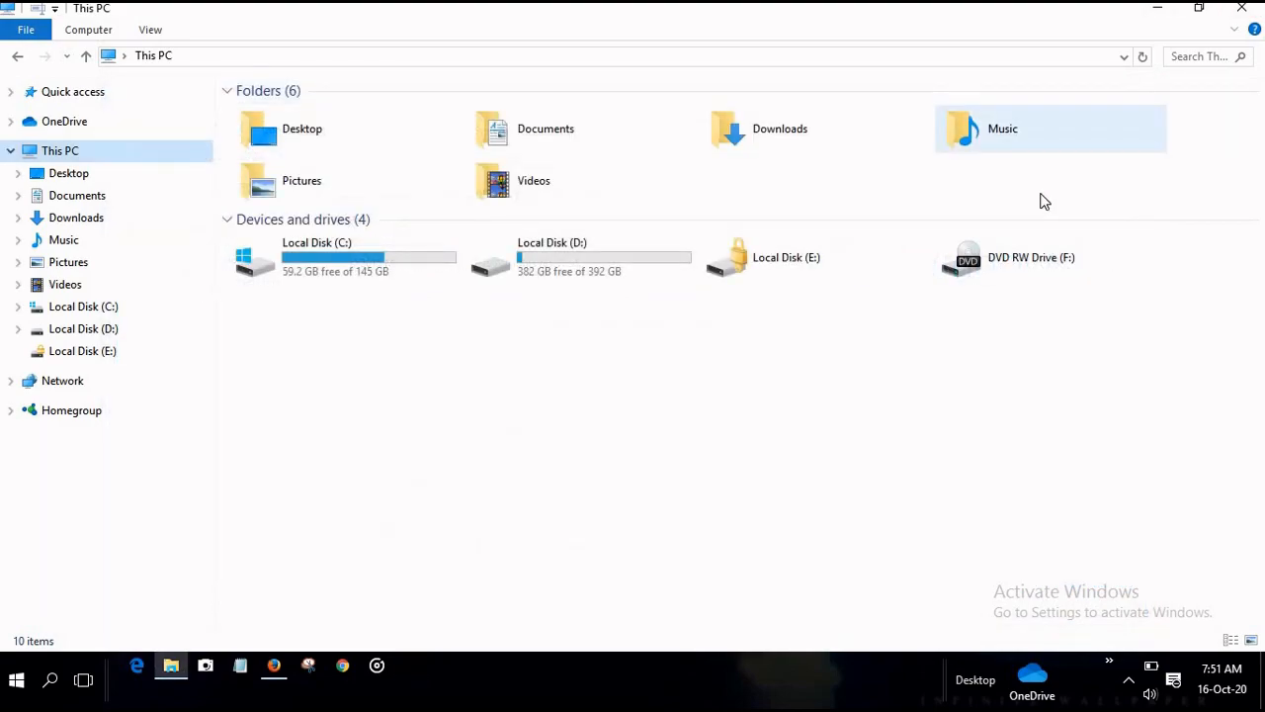
left_click(1242, 8)
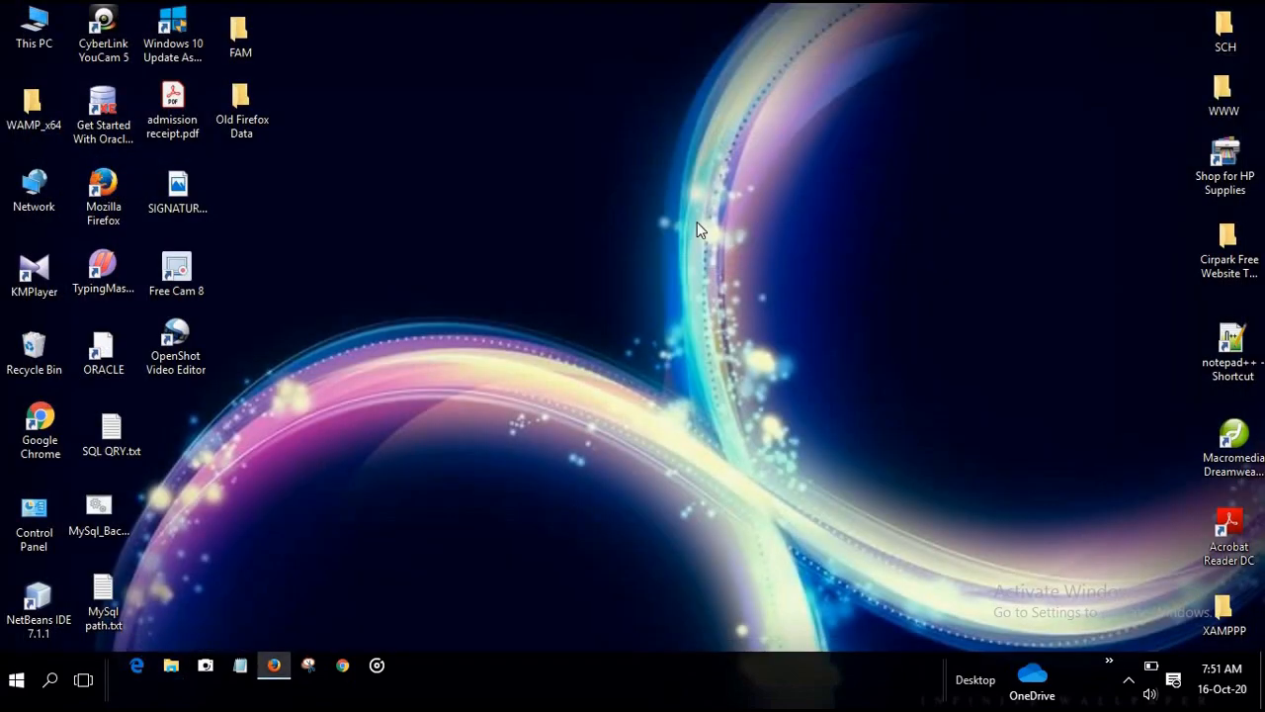
Switch back to Firefox and download the Windows x86-64 executable installer of Python 3.9.0, saving the file.
left_click(285, 667)
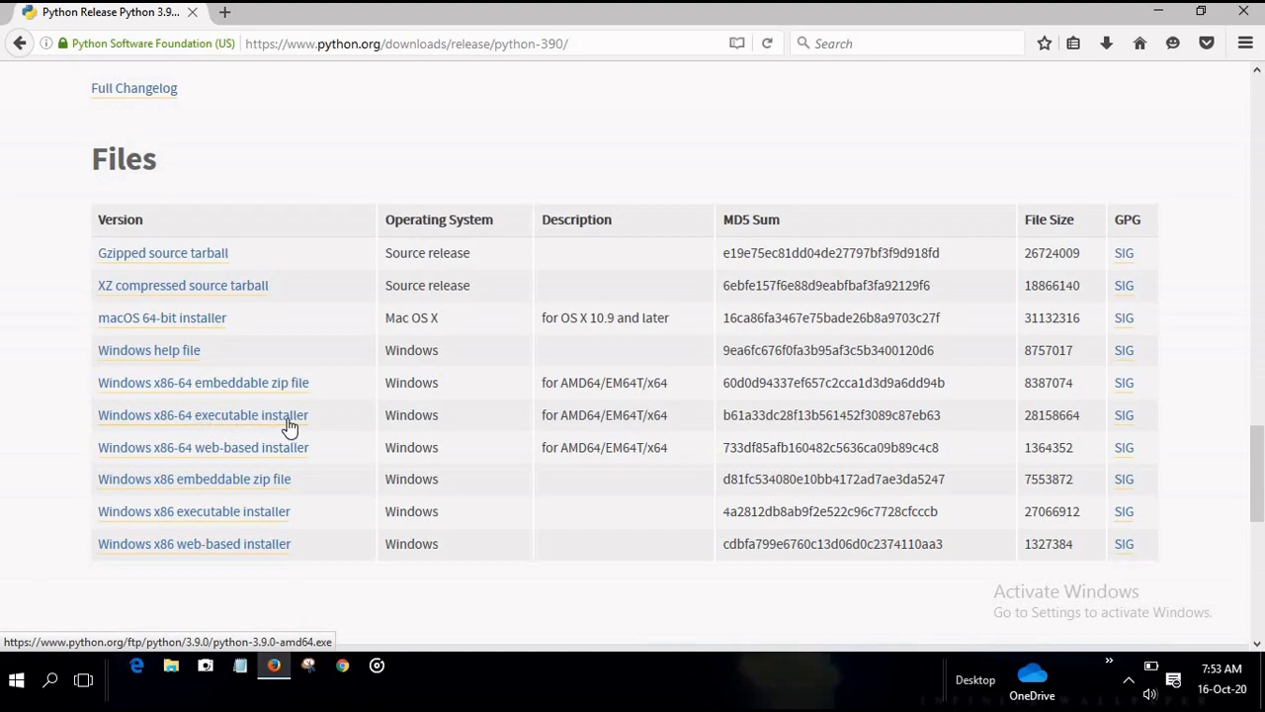
left_click(208, 423)
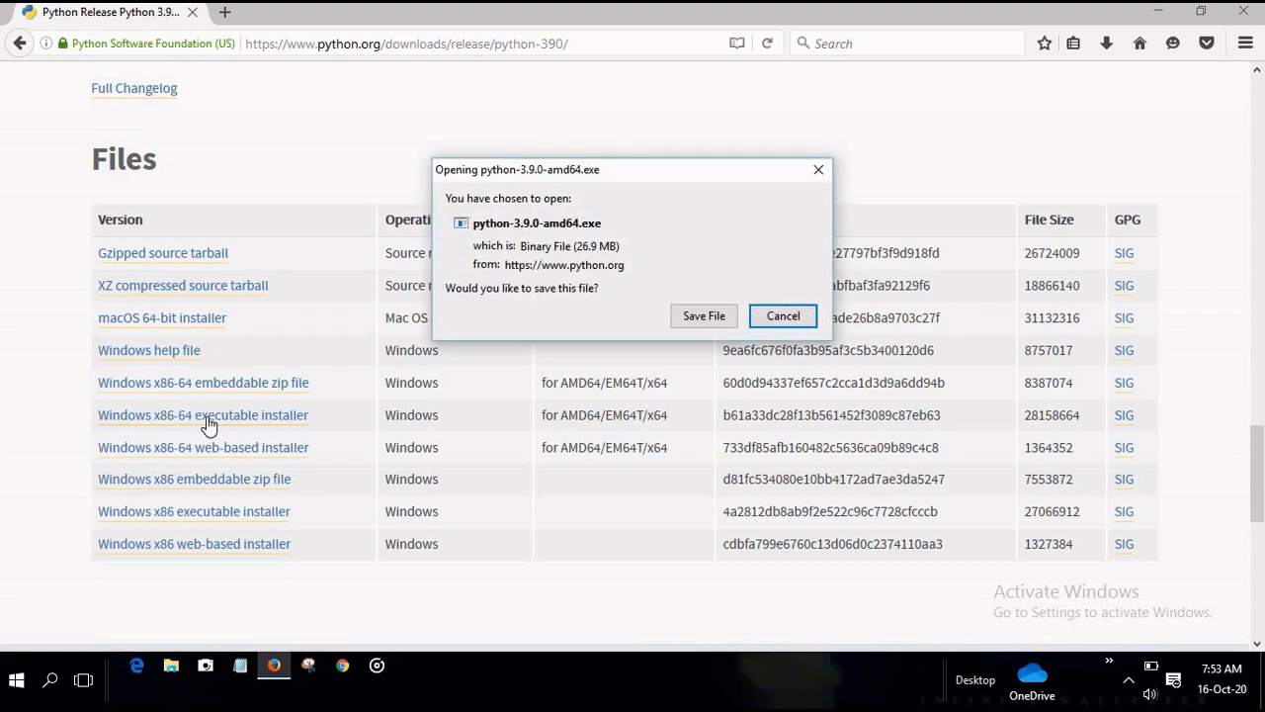
left_click(694, 317)
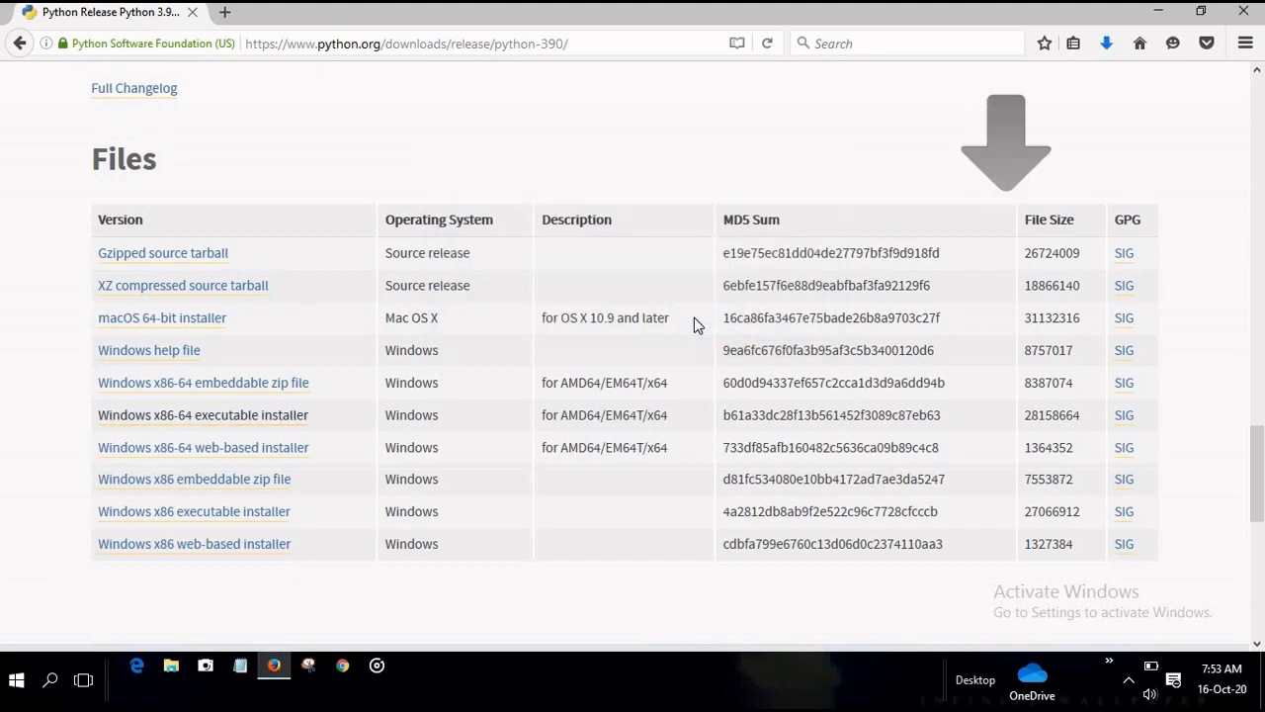
Open the downloaded python-3.9.0-amd64.exe from the browser's downloads and allow it to run.
left_click(1106, 43)
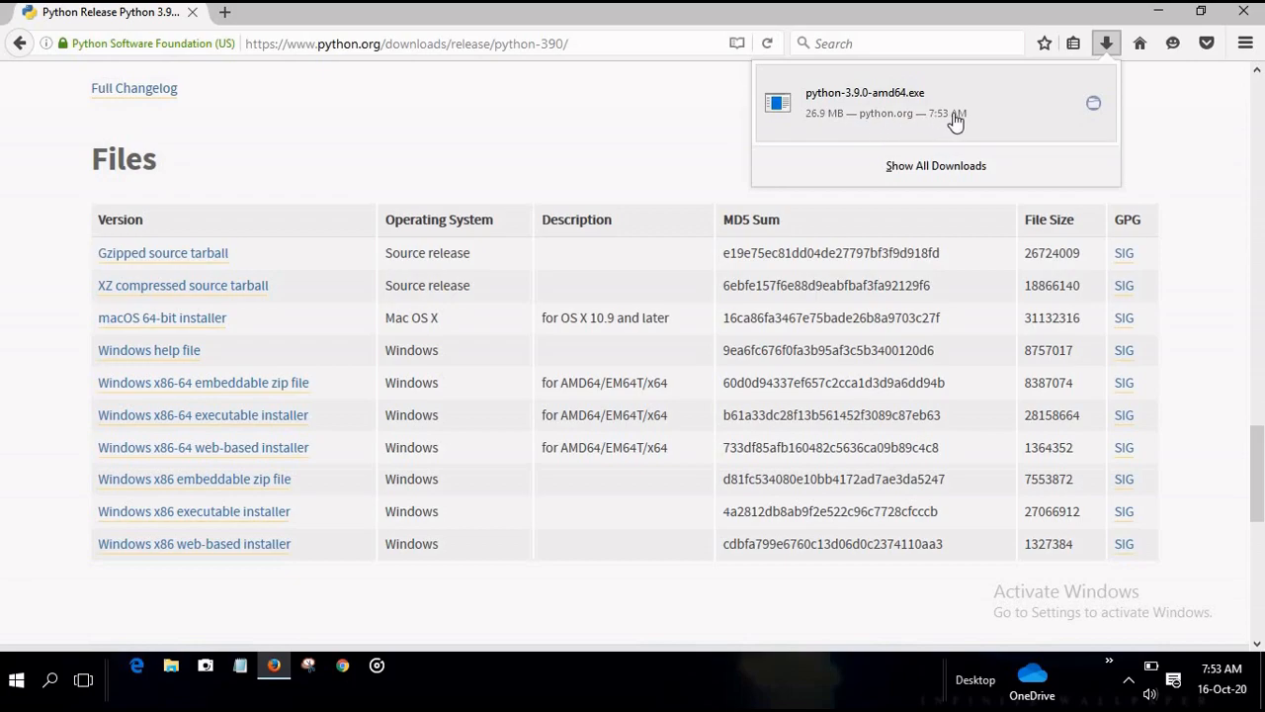
left_click(890, 112)
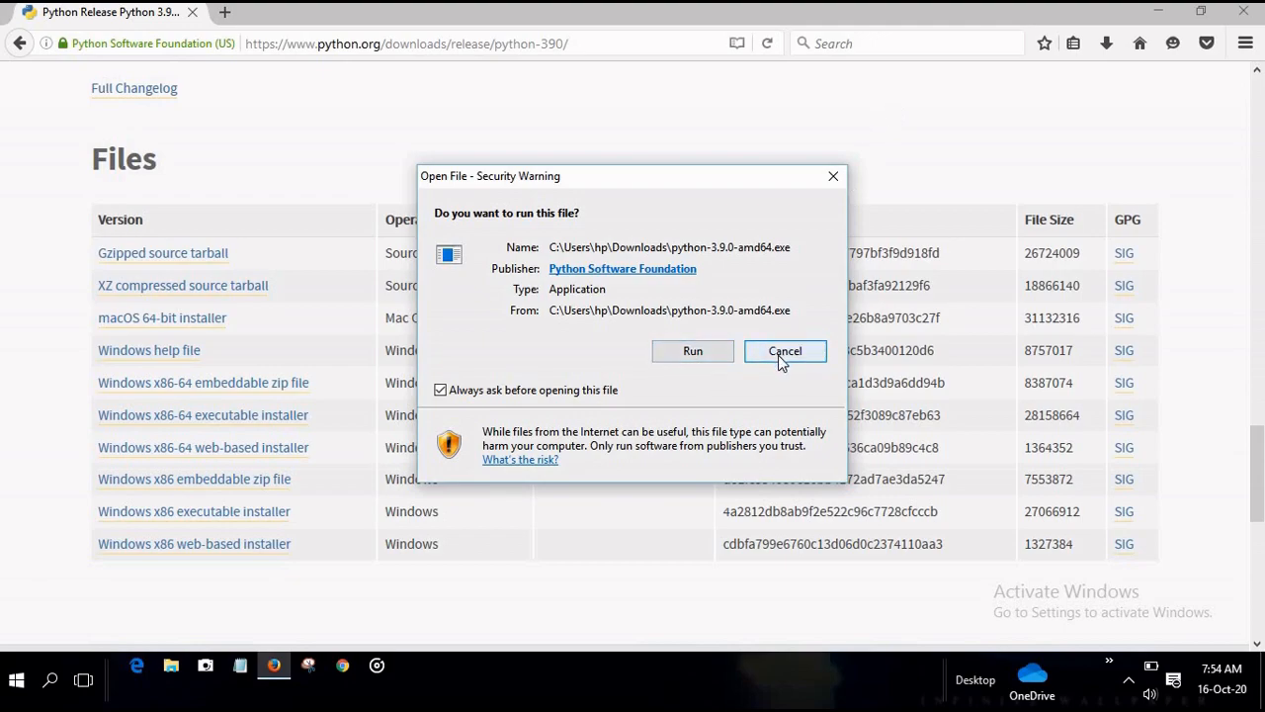
left_click(704, 356)
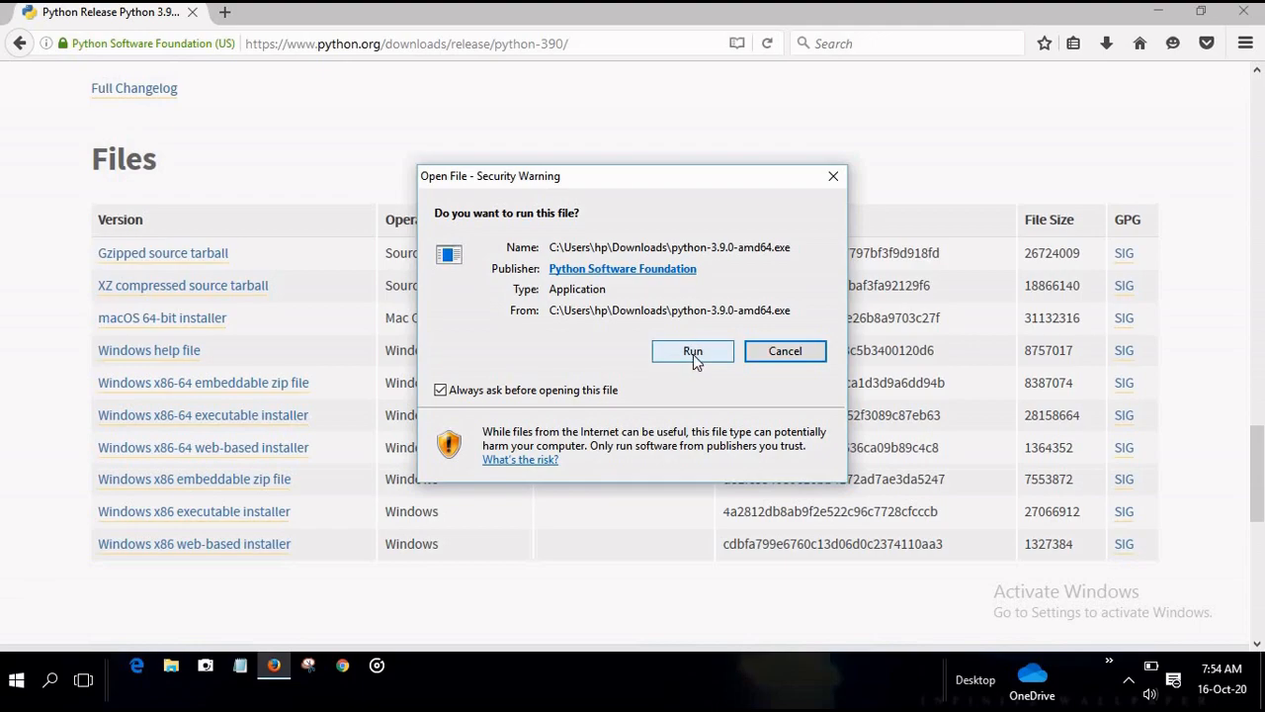
left_click(693, 353)
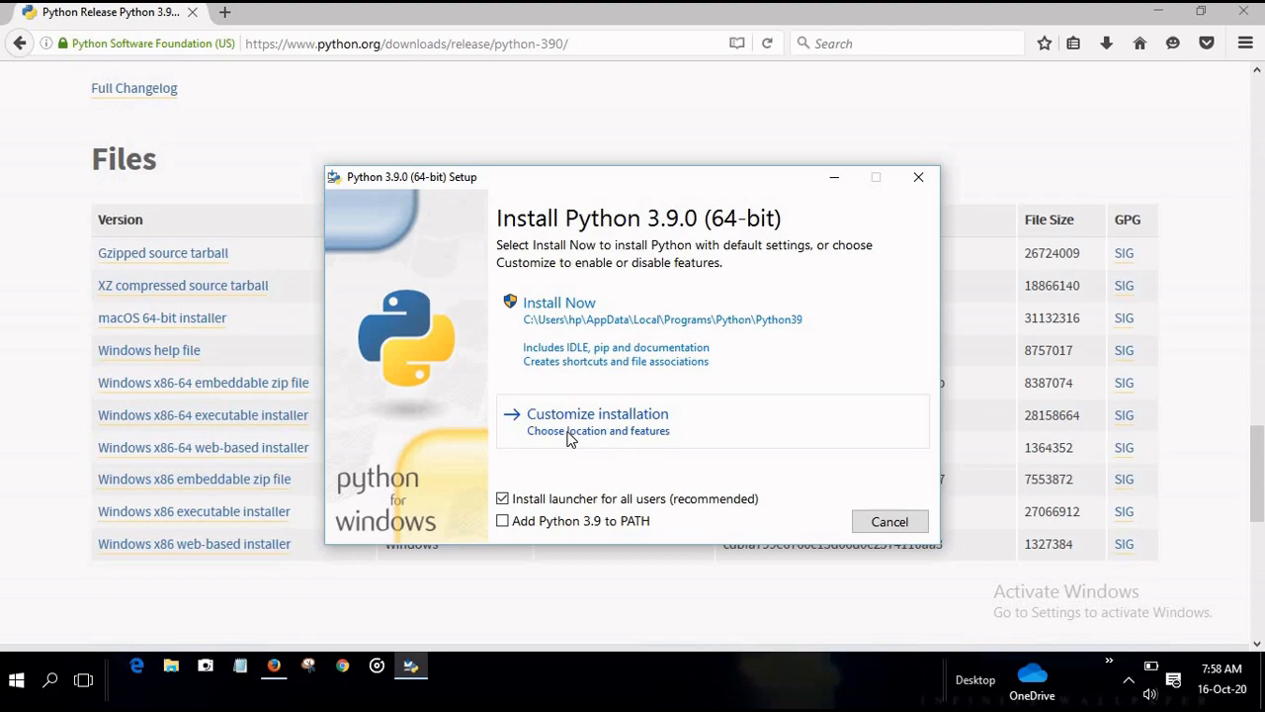
Enable adding Python 3.9 to PATH, choose a customized installation and accept all the preselected optional features.
left_click(502, 523)
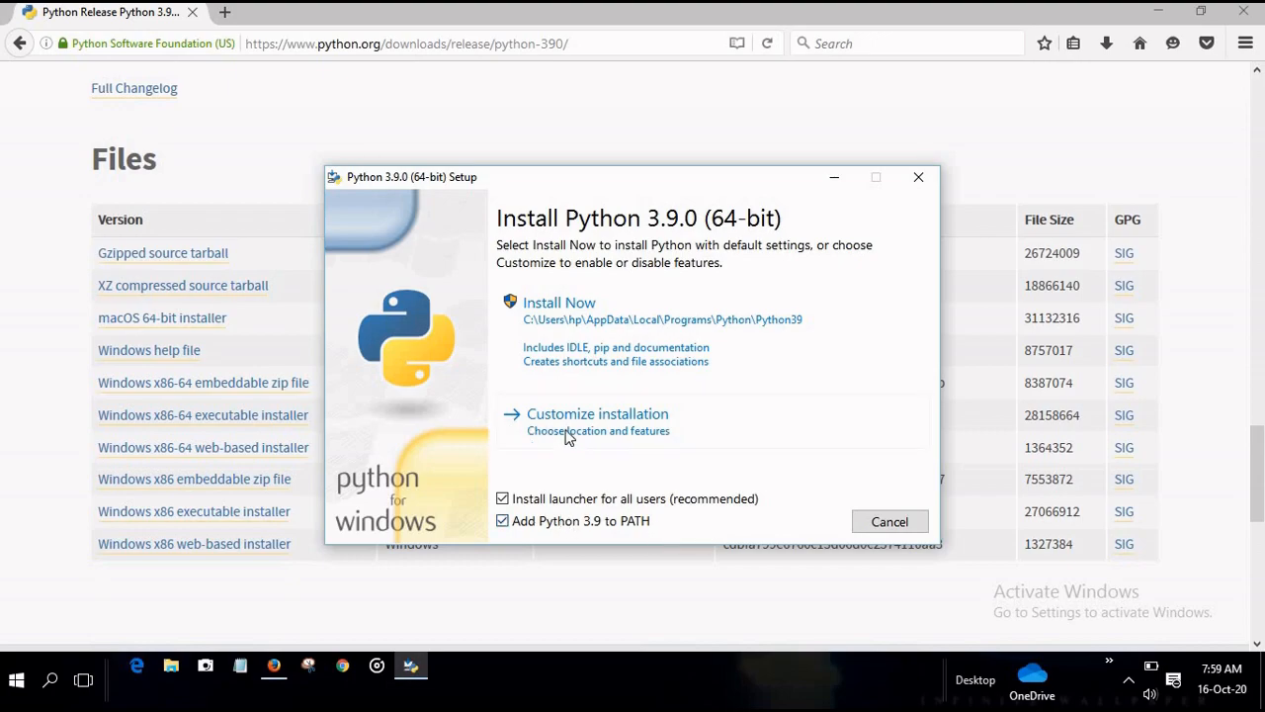
left_click(656, 427)
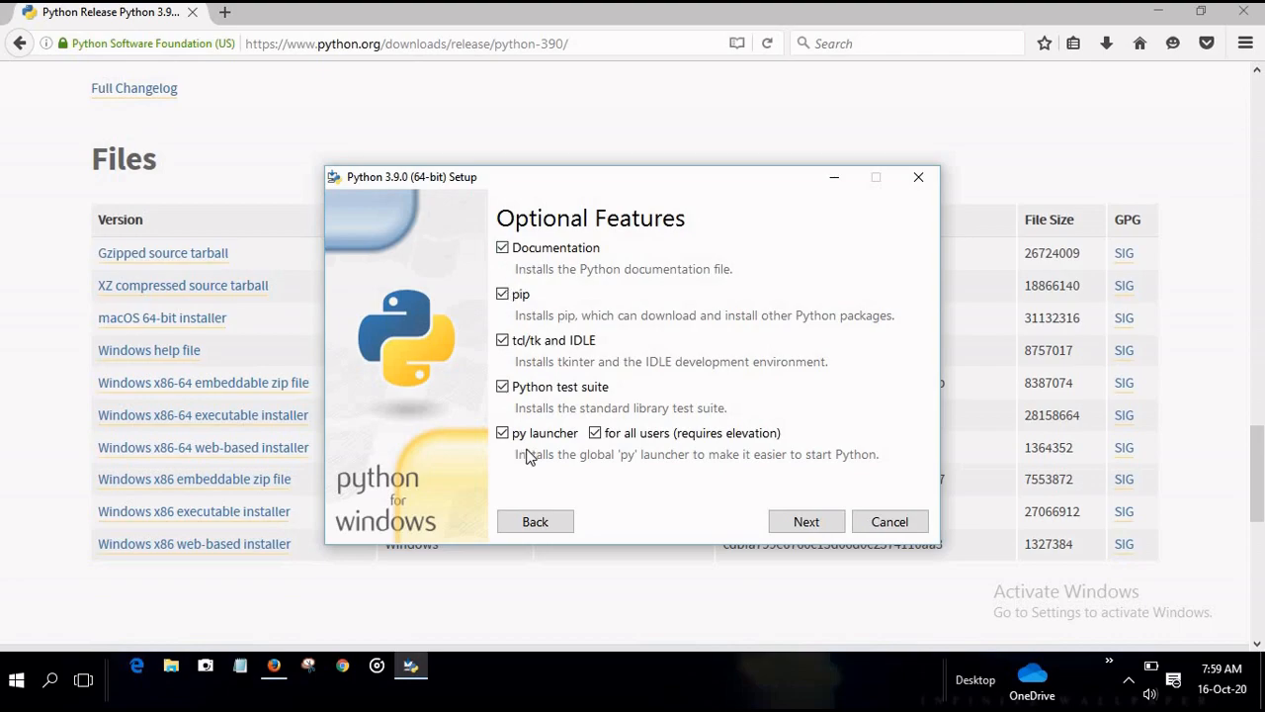
left_click(803, 524)
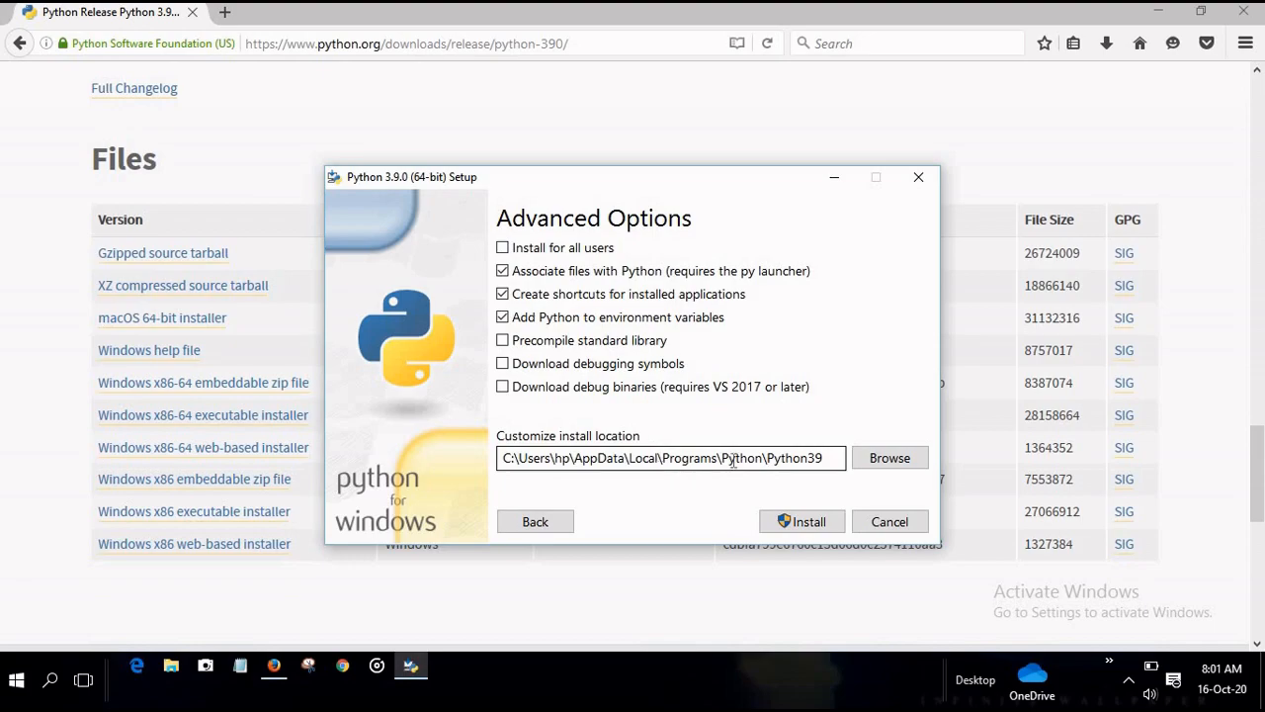
Choose install location C:\Program Files (x86)\New folder (2), toggle Install for all users and Precompile standard library, install Python, and close setup and browser.
left_click(881, 464)
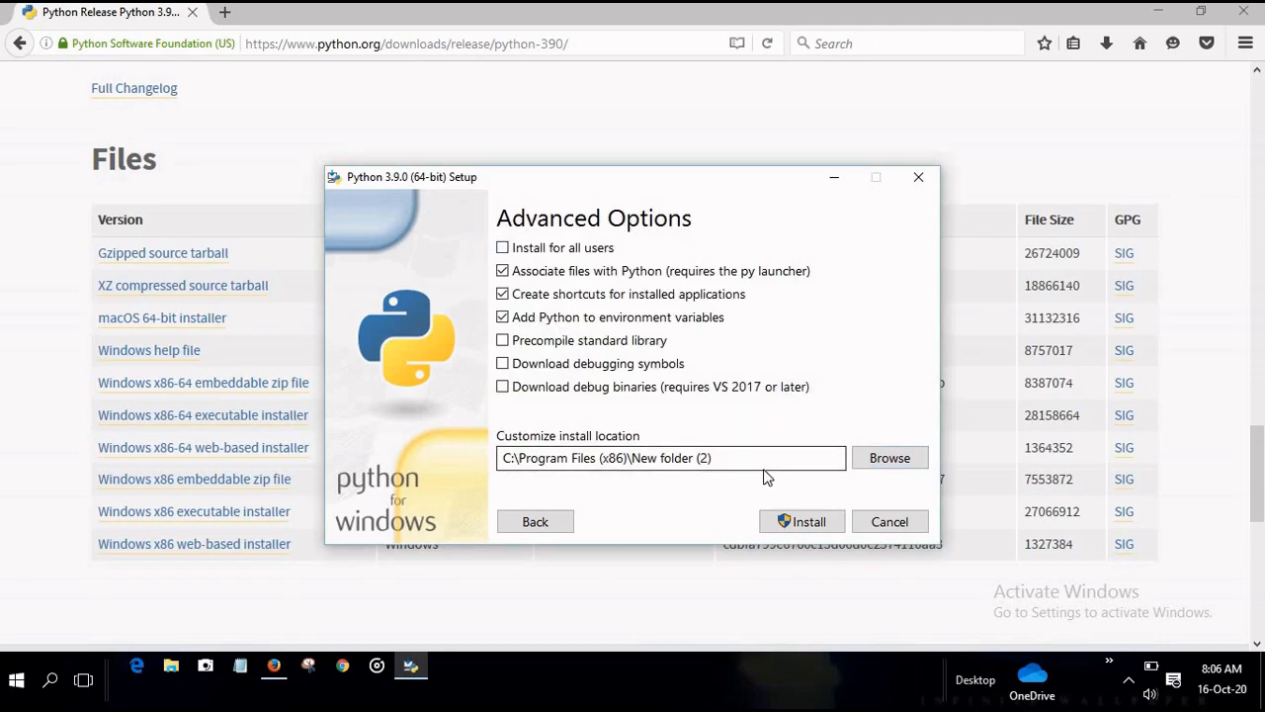
left_click(503, 249)
left_click(539, 340)
left_click(813, 525)
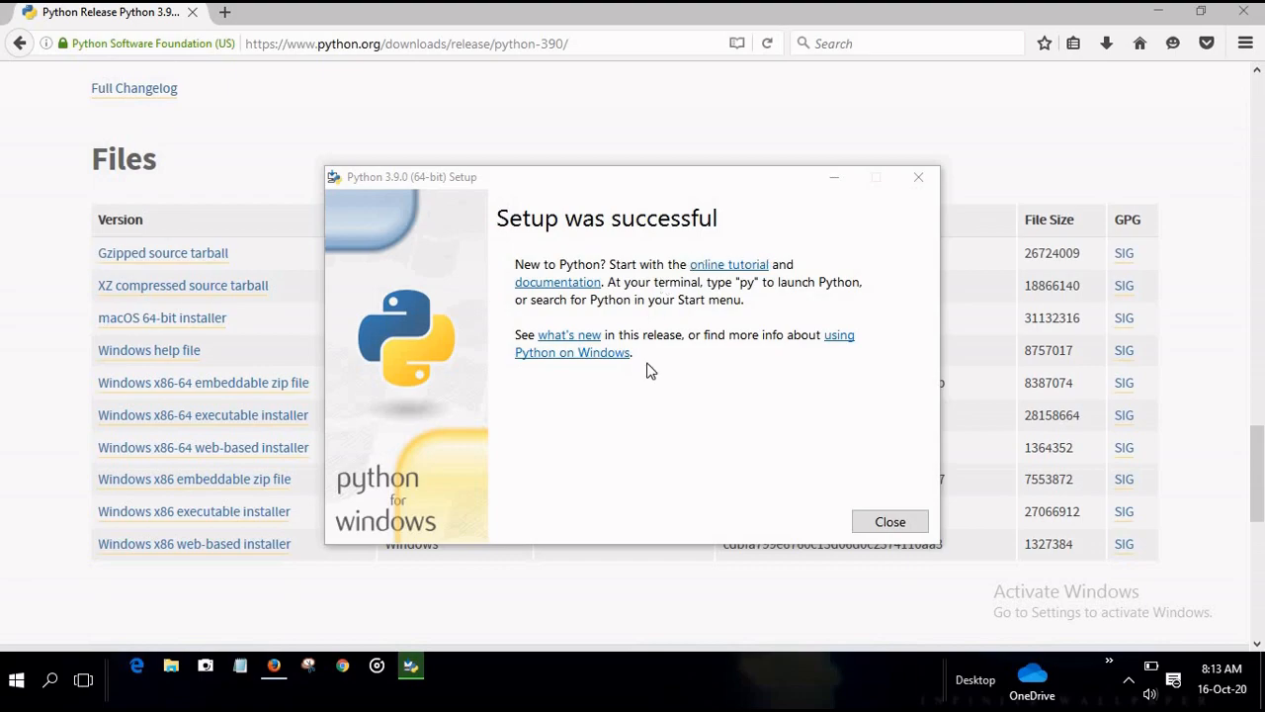
left_click(868, 527)
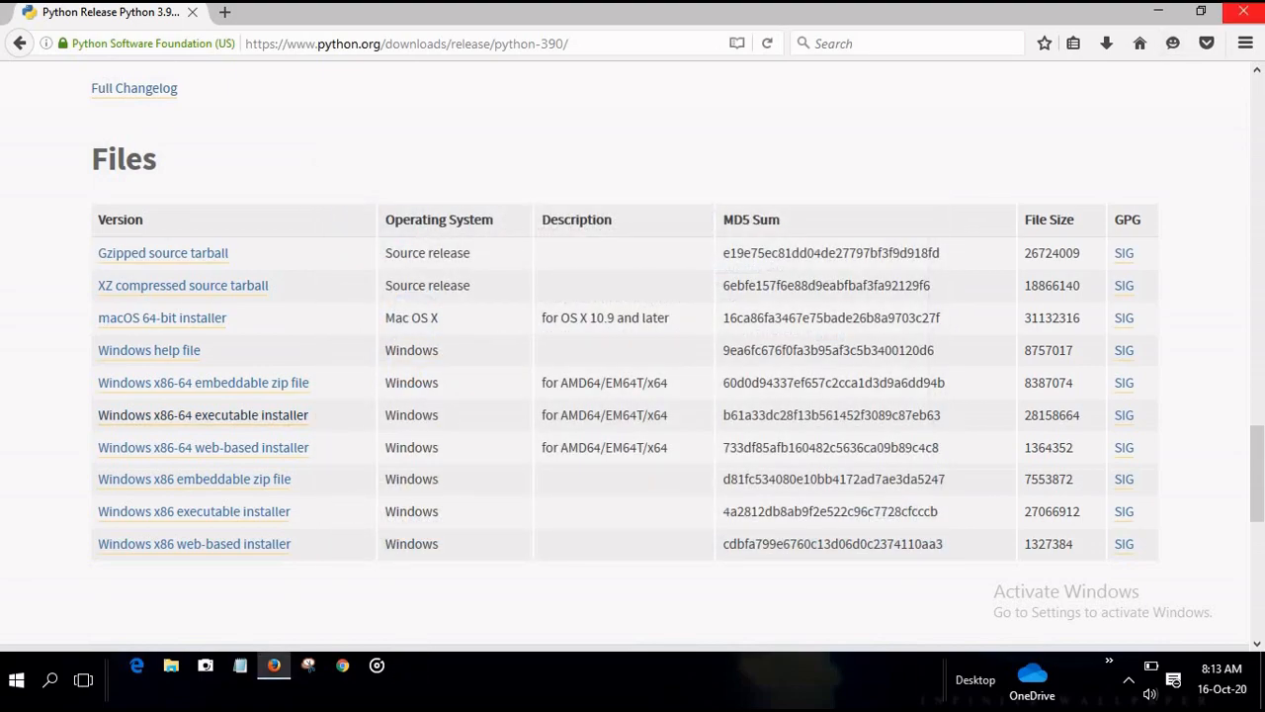
left_click(1244, 12)
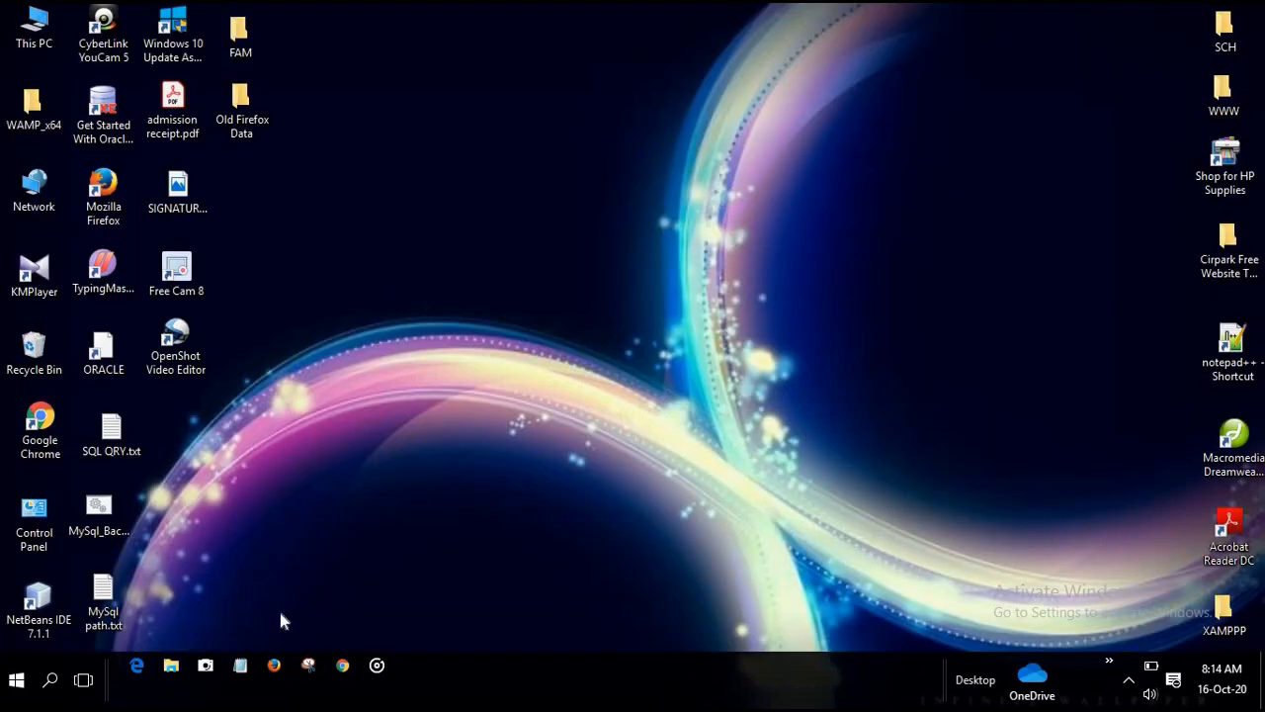
Launch the newly installed Python 3.9 (64-bit) console from the list of all apps and maximize its window.
left_click(8, 698)
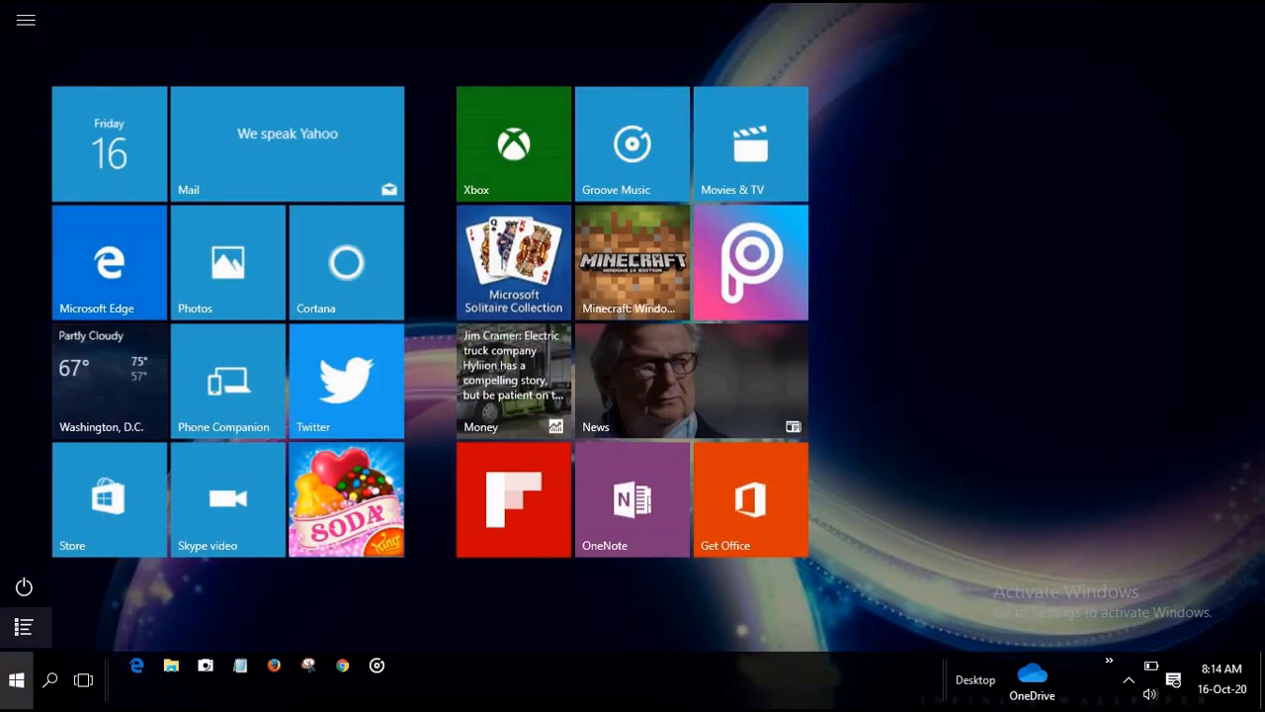
left_click(40, 628)
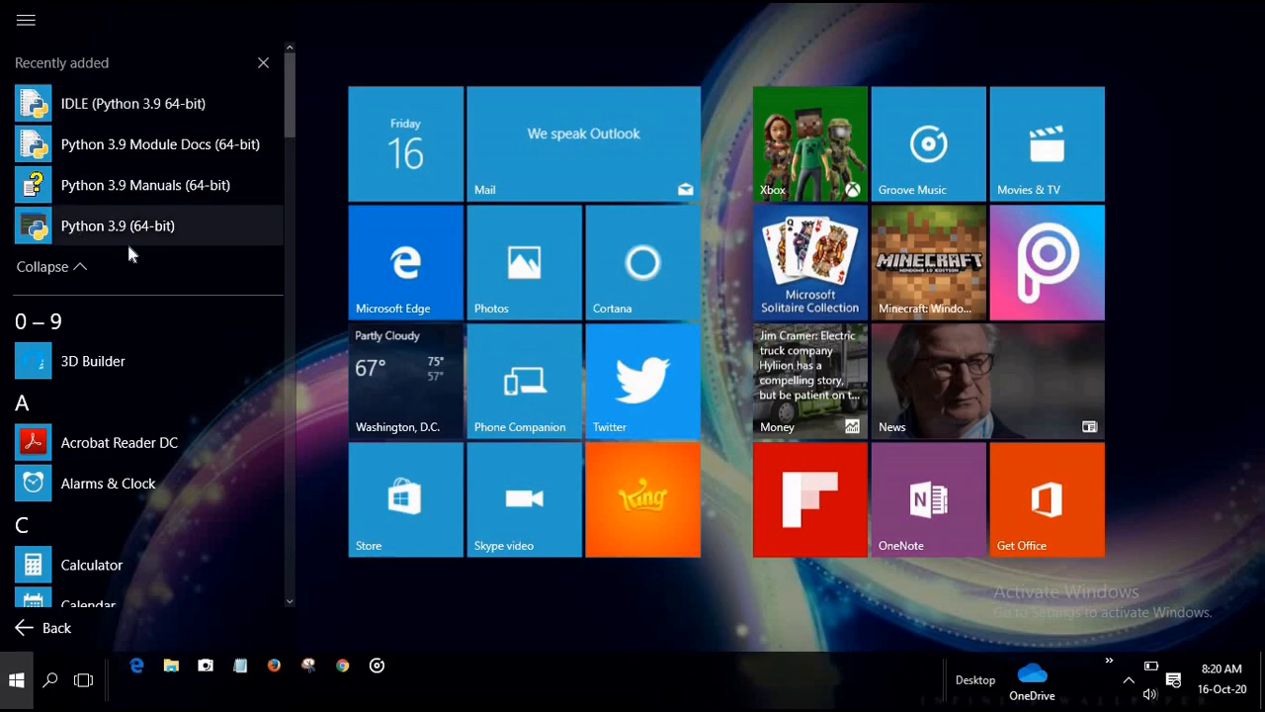
left_click(181, 226)
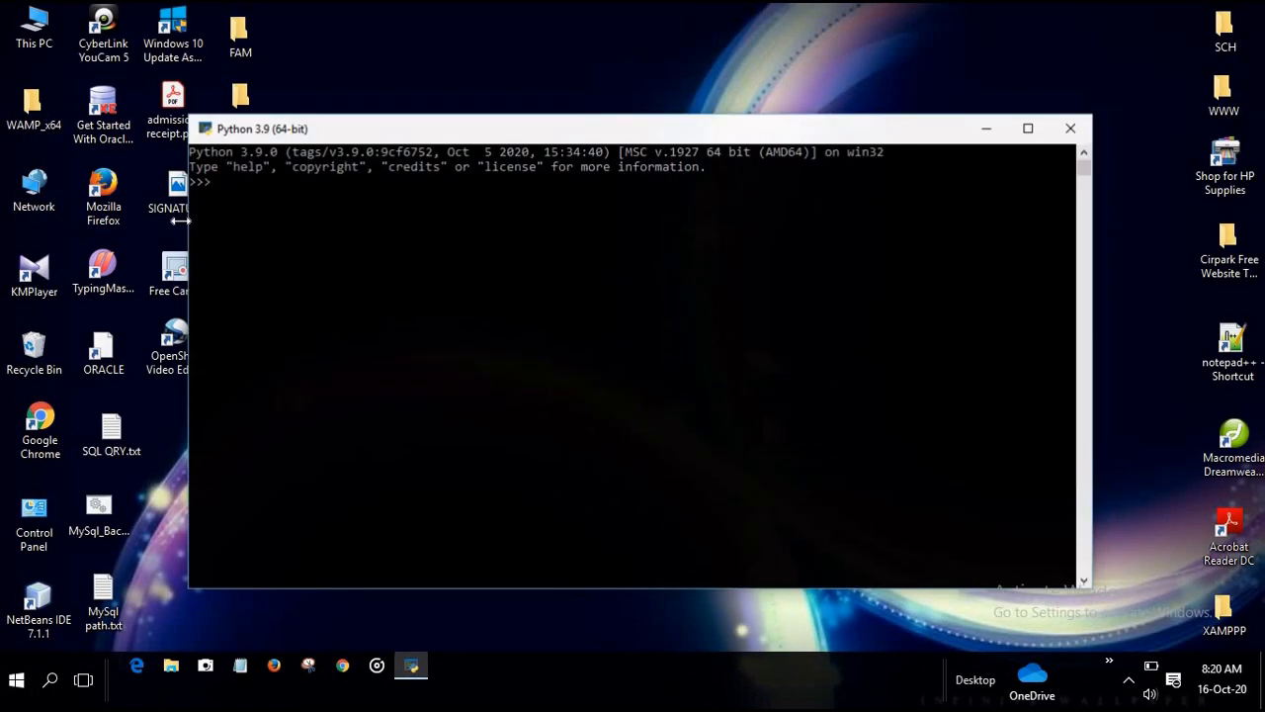
left_click(1030, 130)
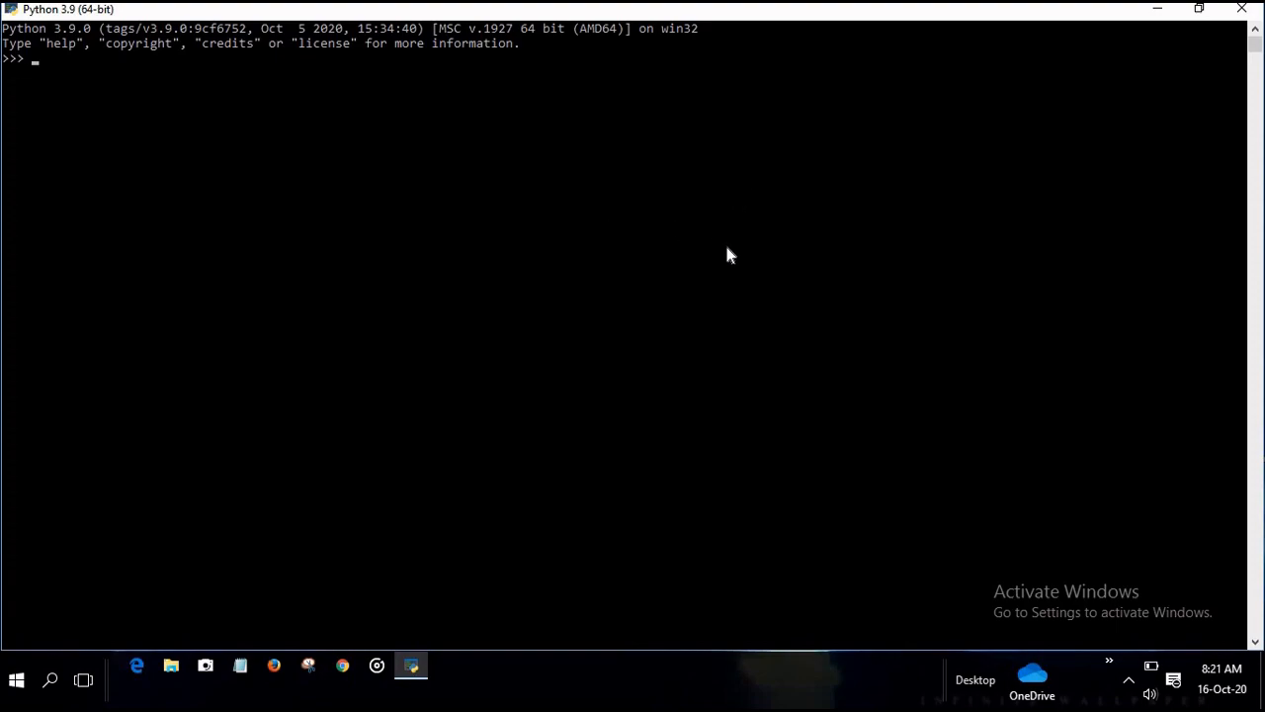
Run print ("Hello World ! Welcome to Python Programming.") in the Python console, then exit the interpreter.
type("print (\"Hello World")
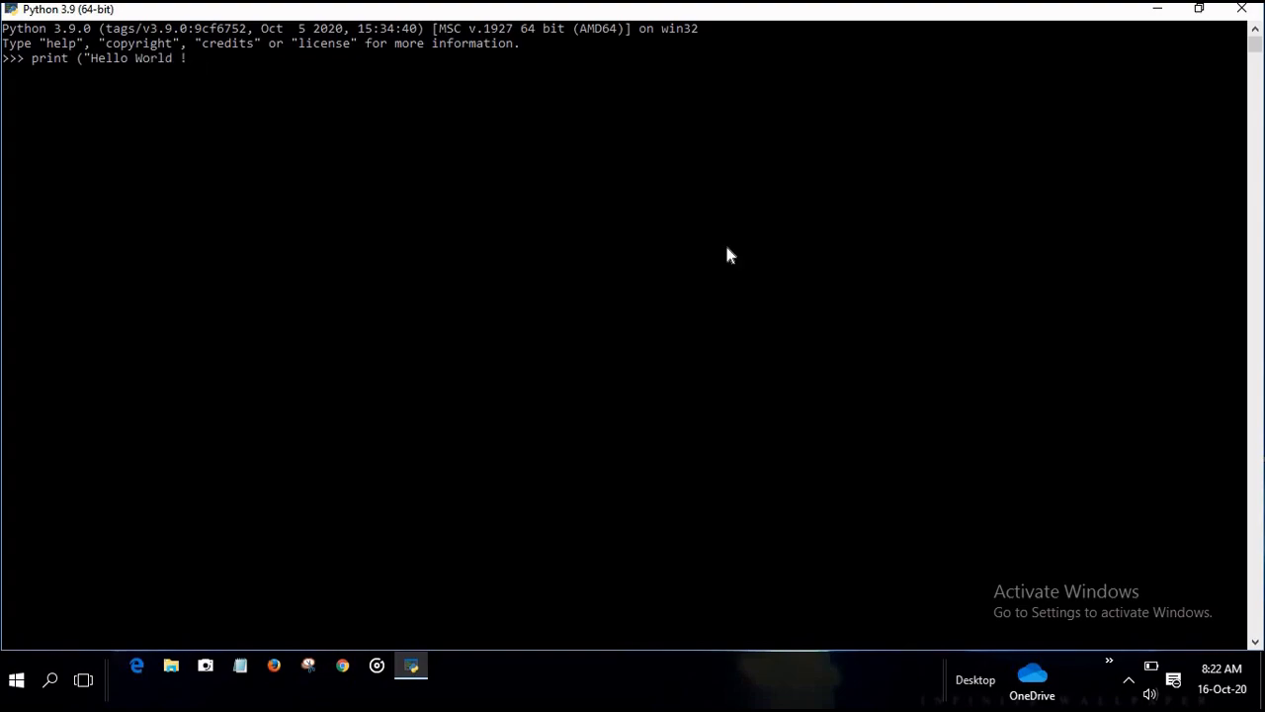
type(" ! Welcome to Python Programming.\")")
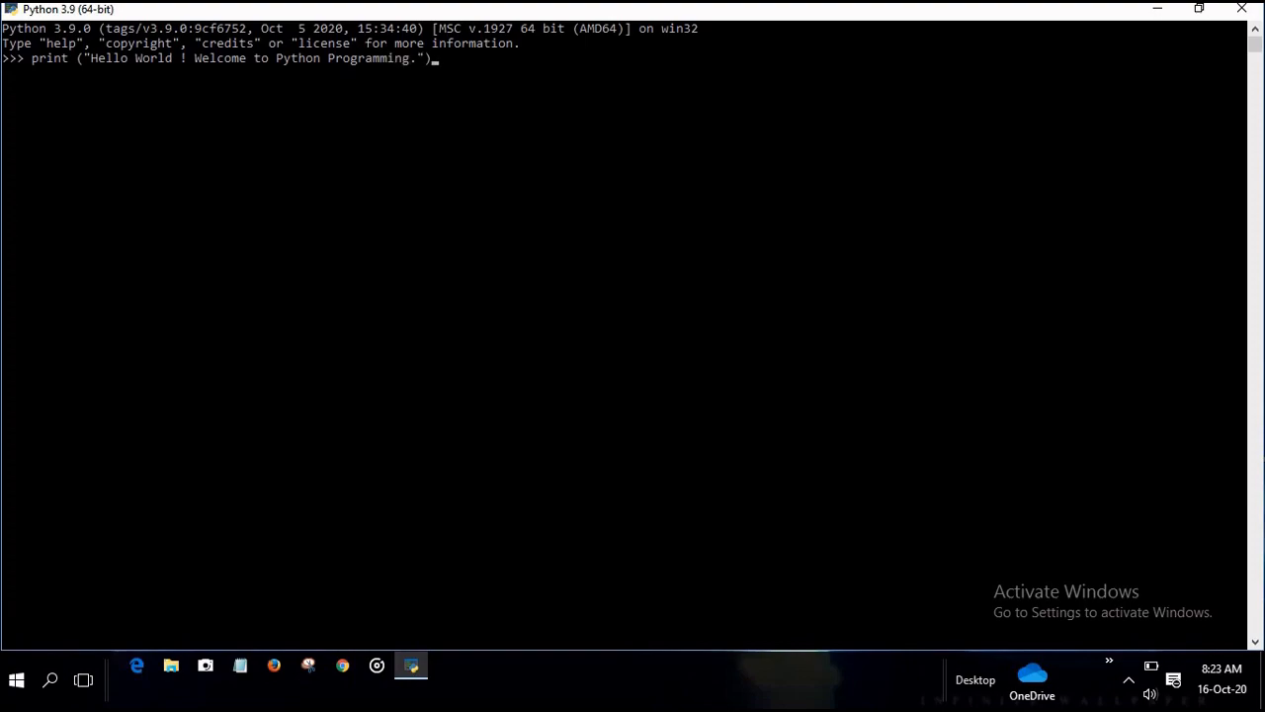
key("Return")
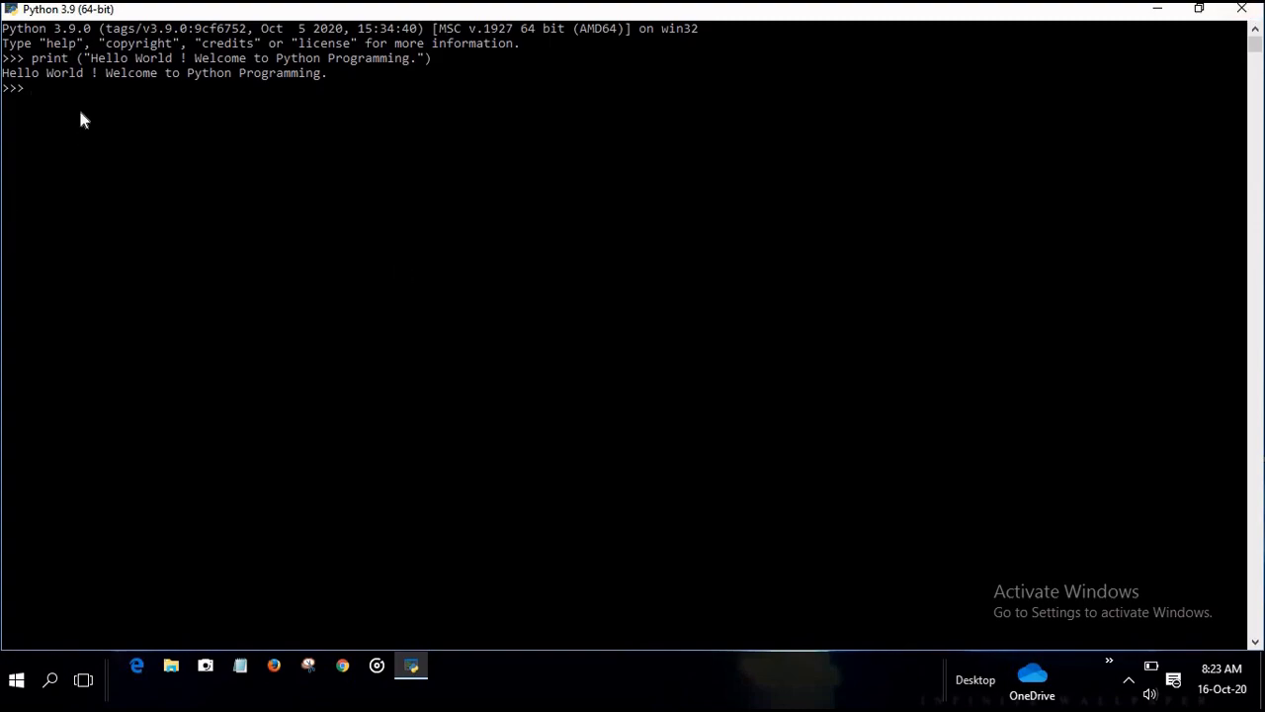
type("ex")
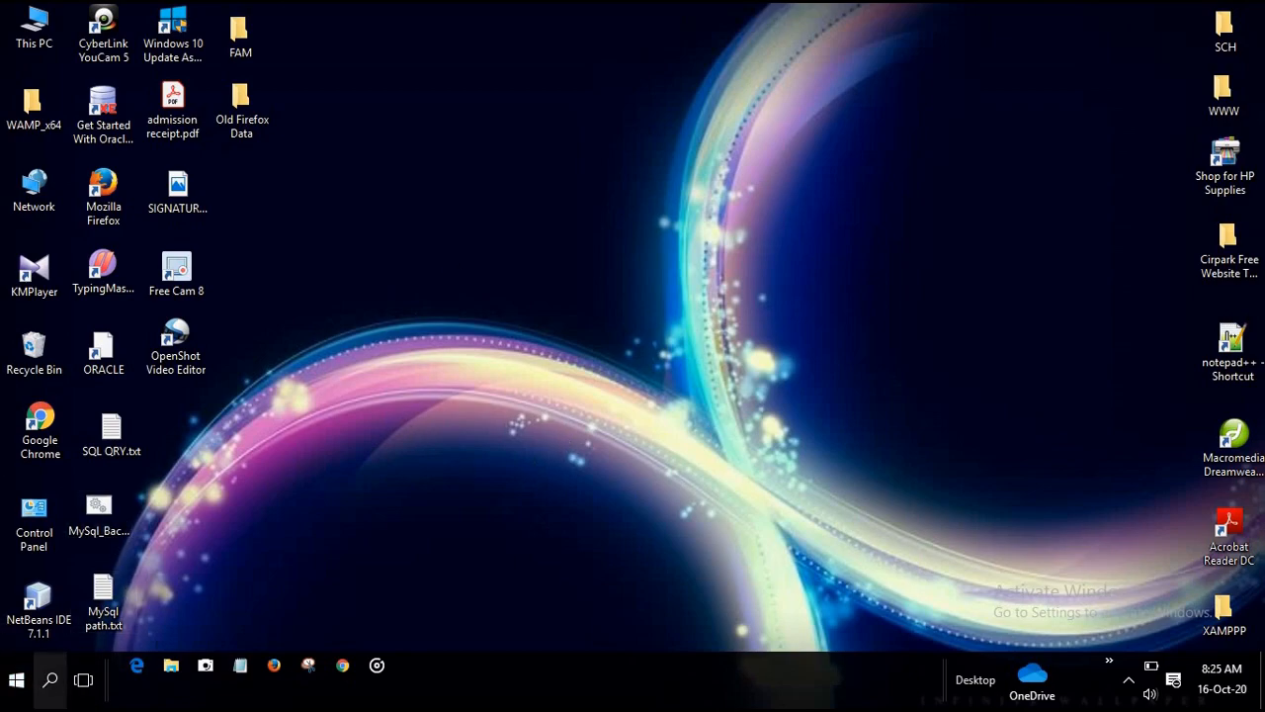
Find IDLE (Python 3.9 64-bit) with a Windows search for "python idle" and open it in a maximized window.
left_click(51, 691)
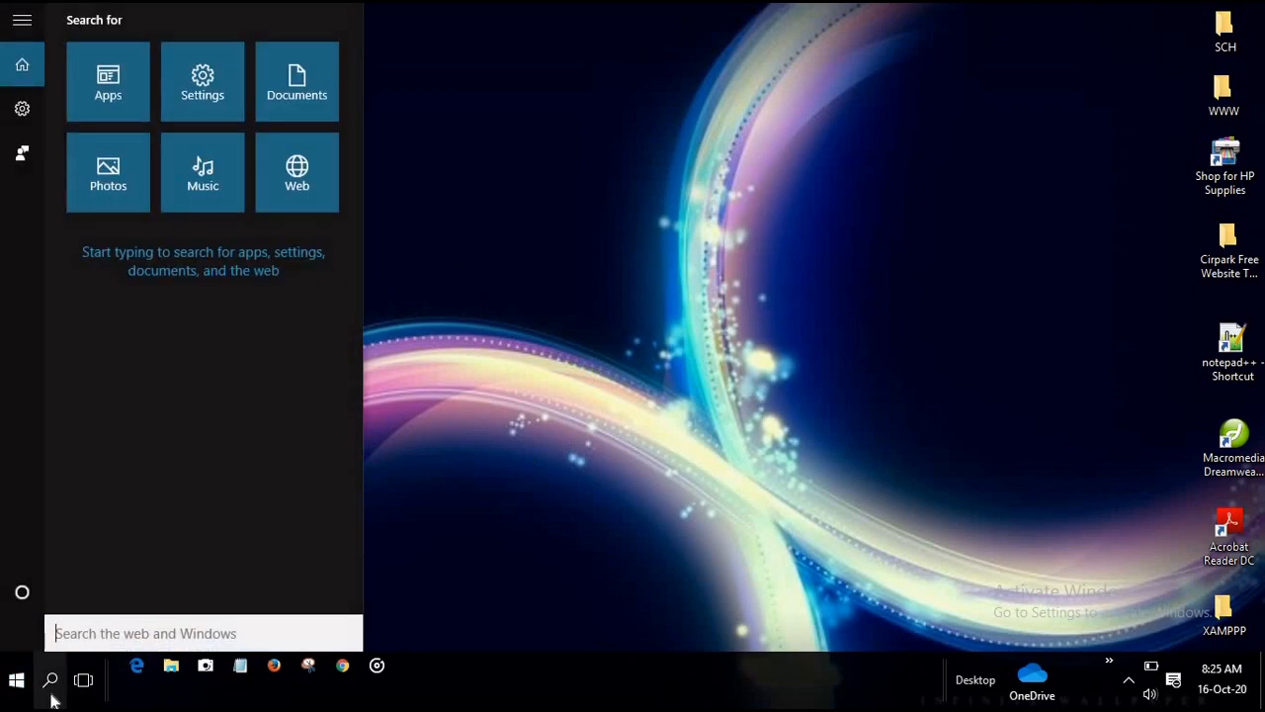
type("python")
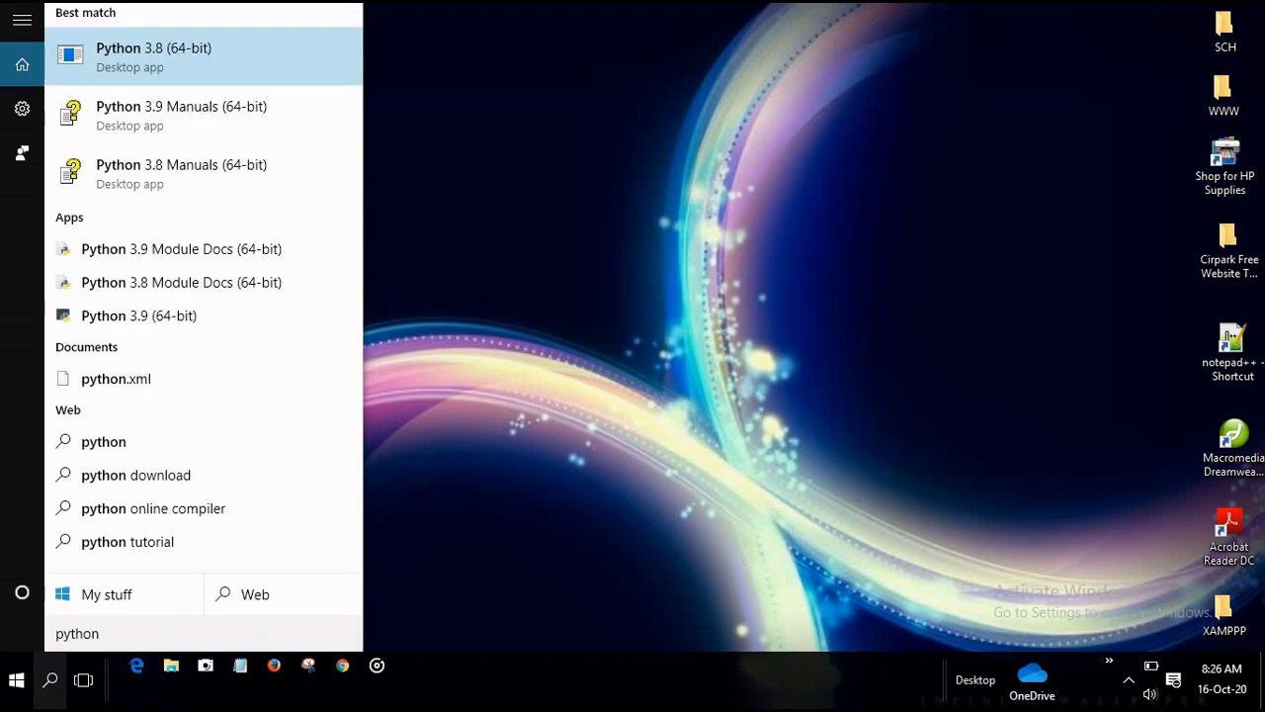
type(" idle")
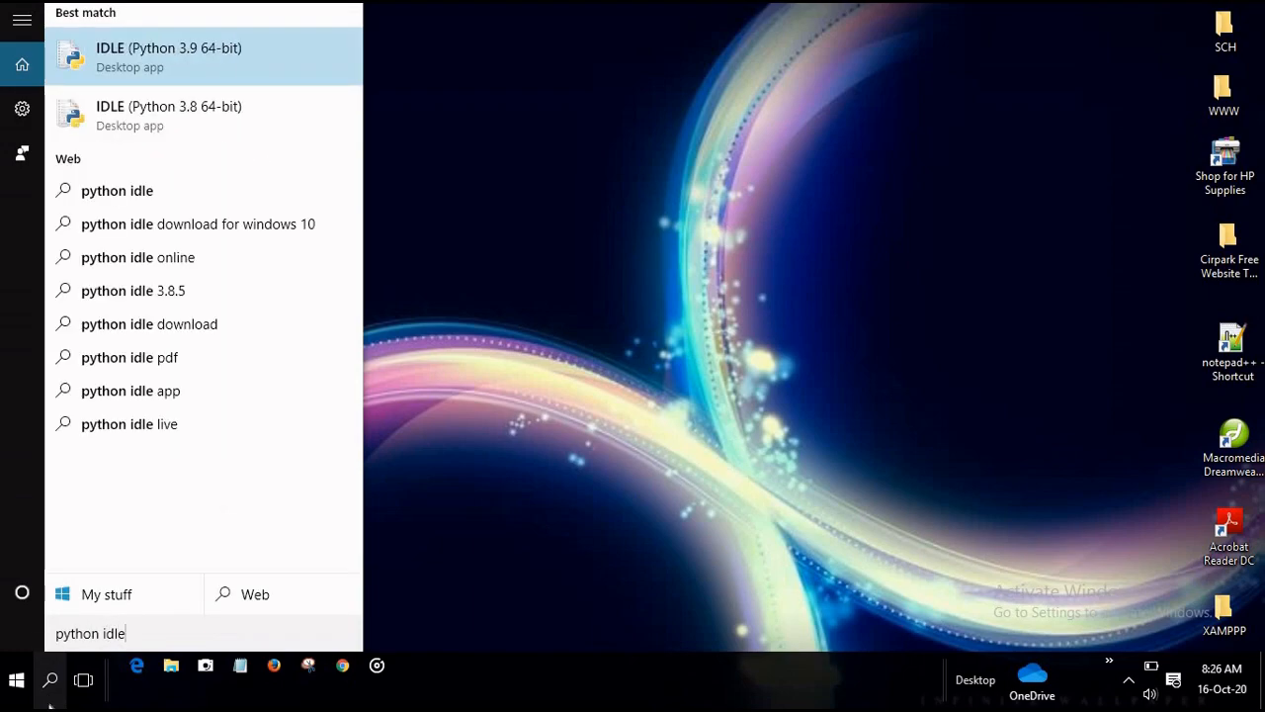
left_click(211, 60)
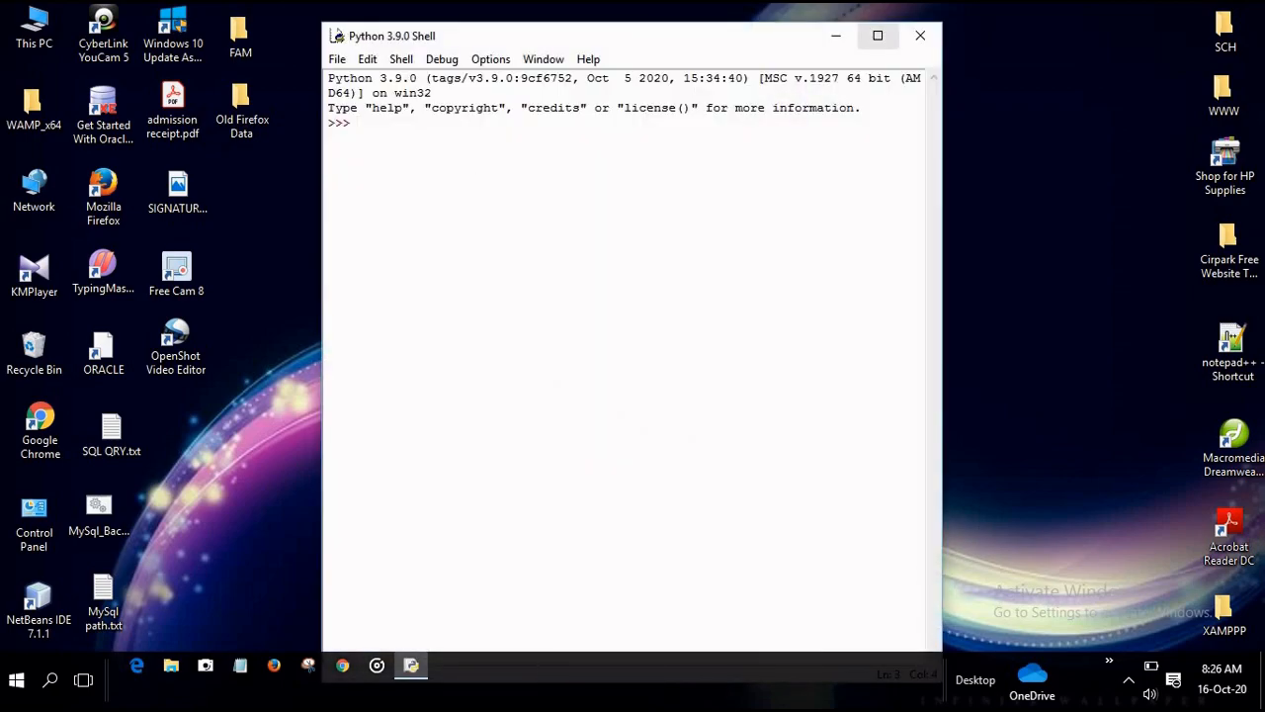
left_click(877, 36)
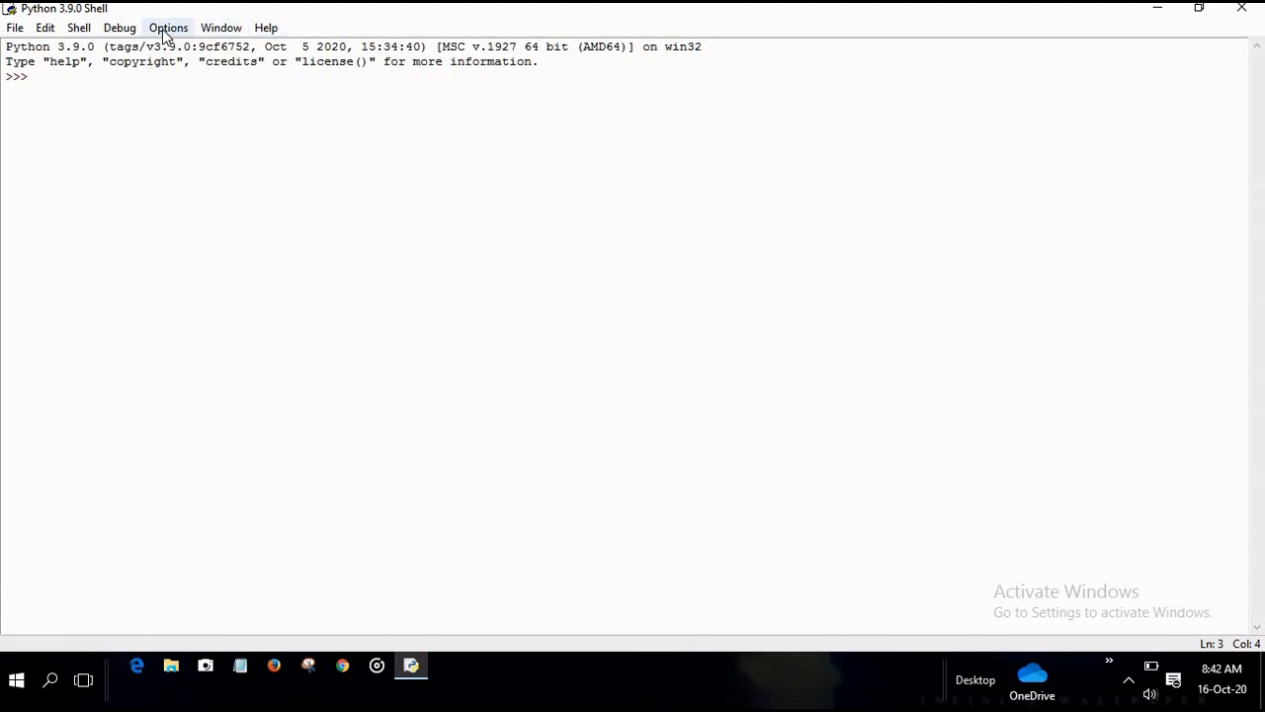
Configure the IDLE shell/editor font to size 16 and bold, and apply the settings.
left_click(168, 28)
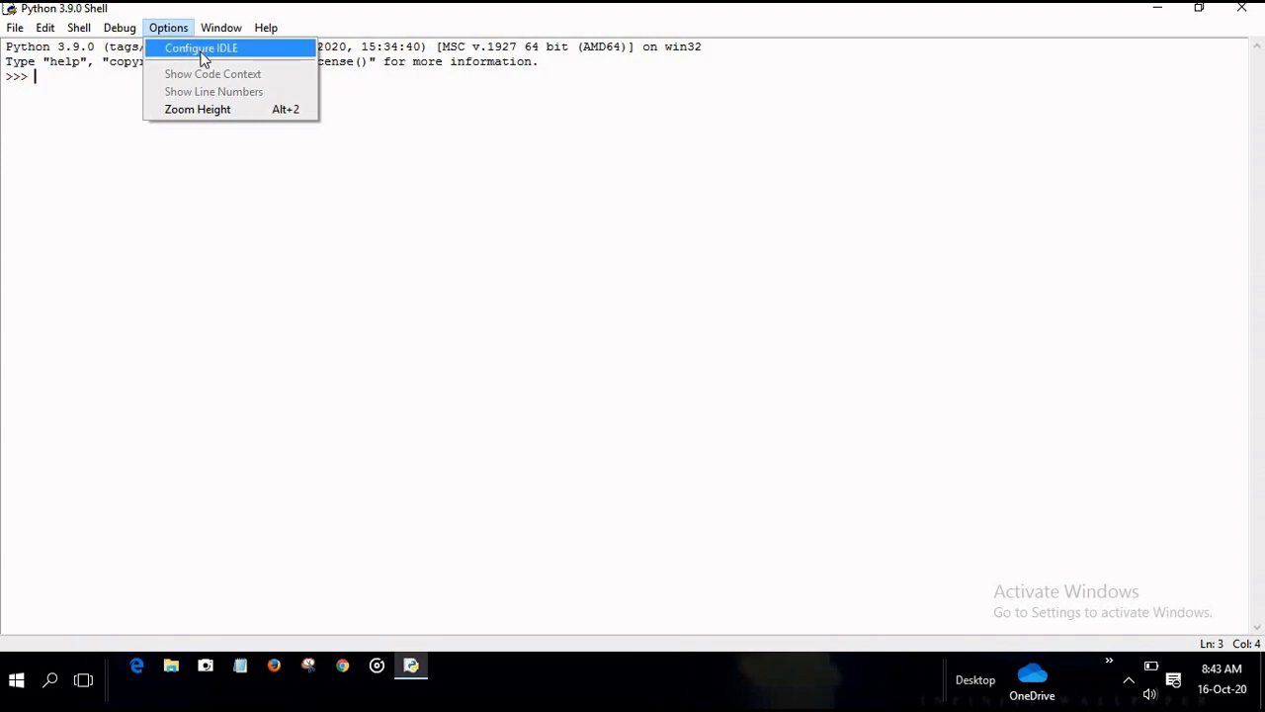
left_click(203, 51)
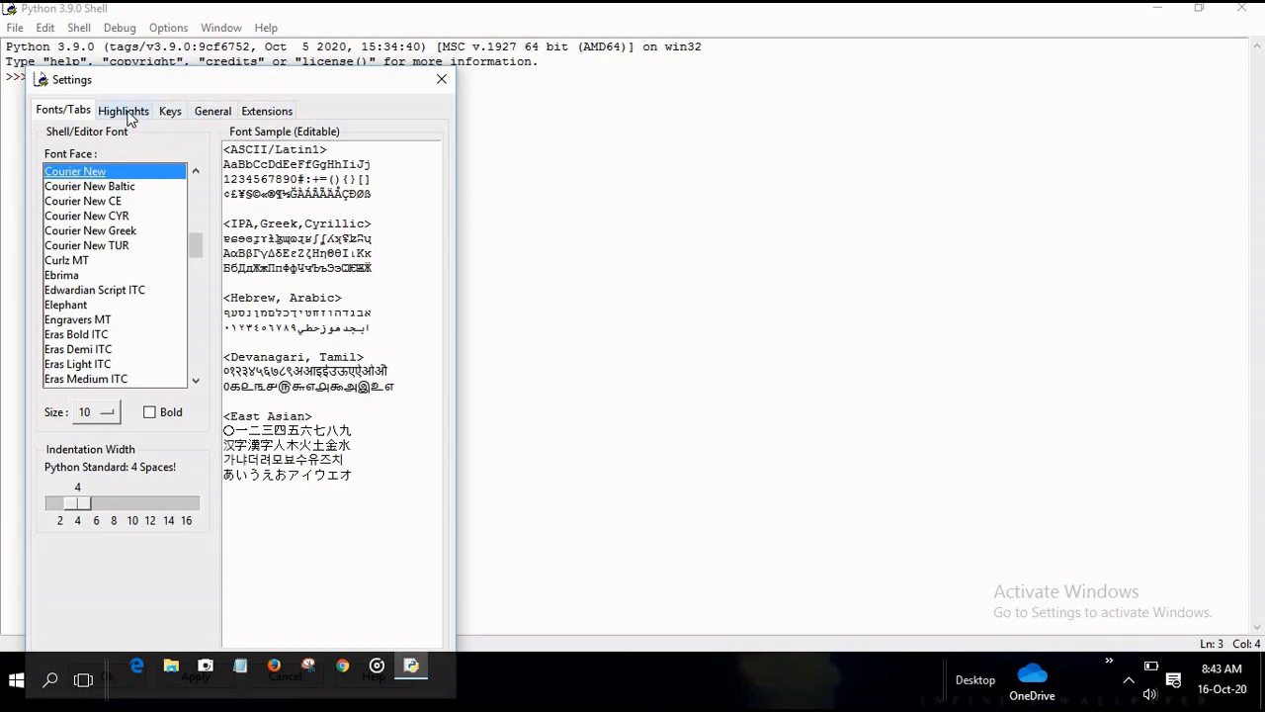
left_click(91, 415)
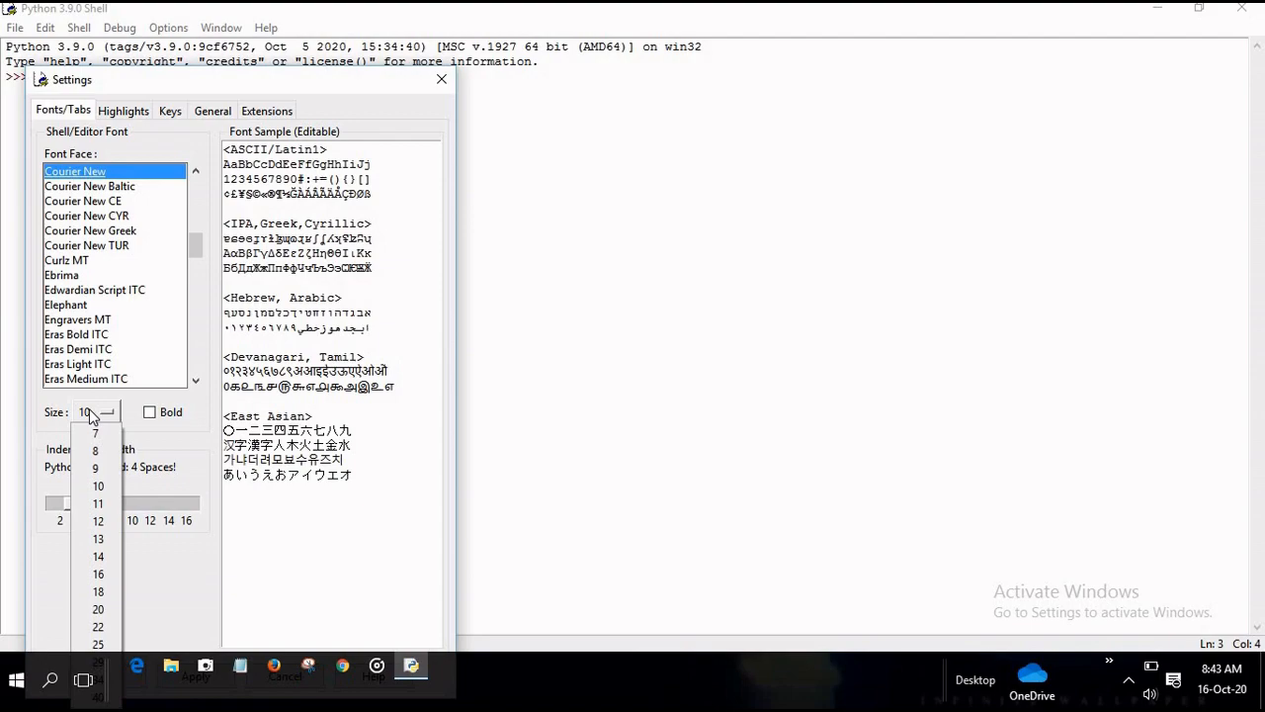
left_click(98, 573)
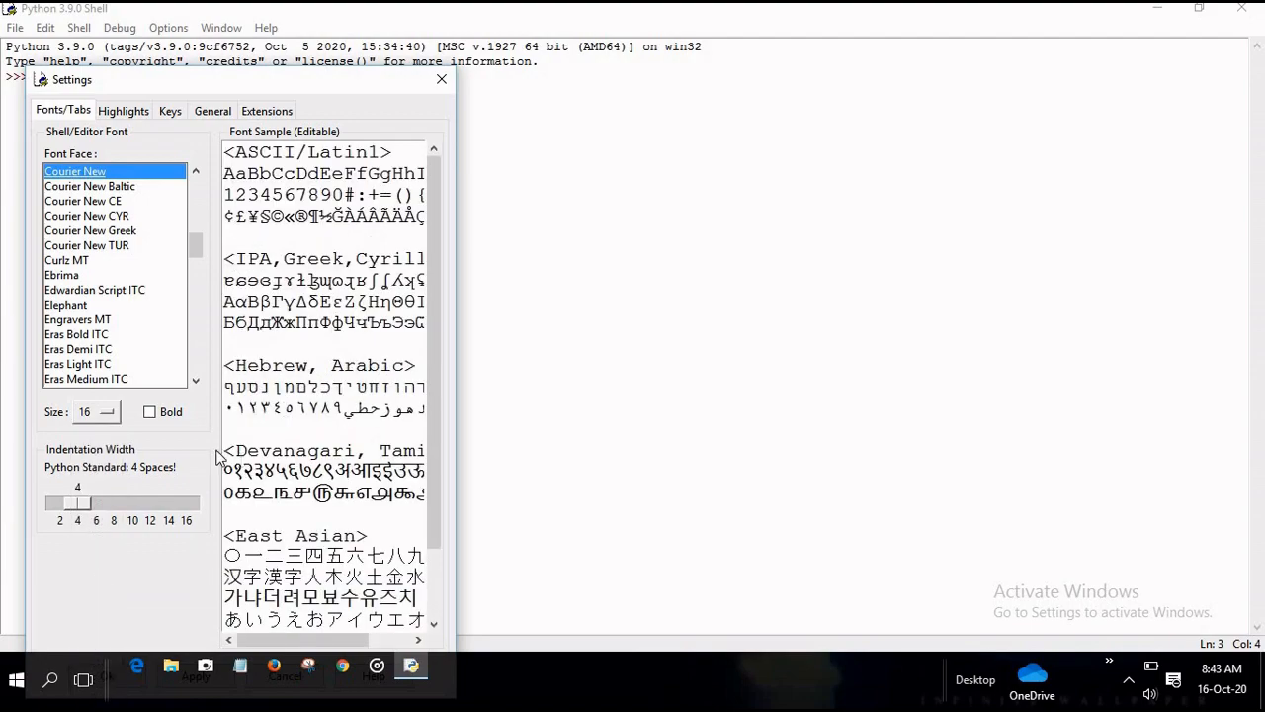
left_click(151, 416)
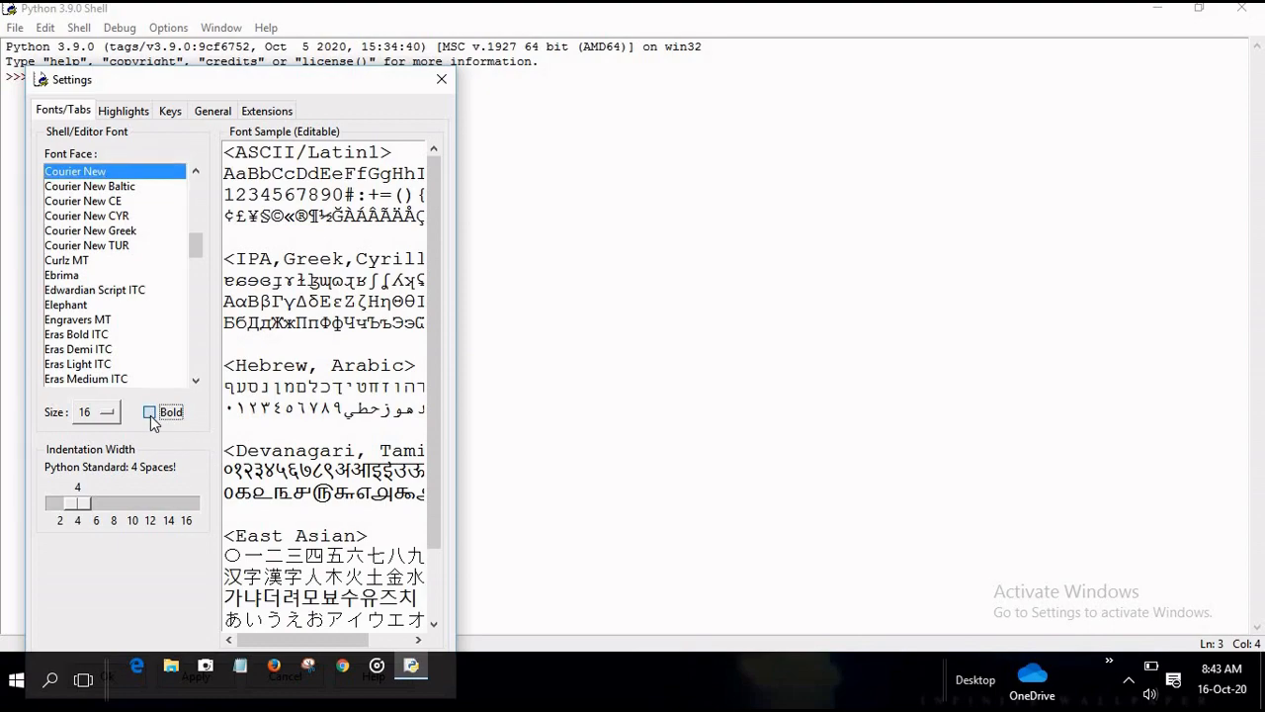
left_click(149, 412)
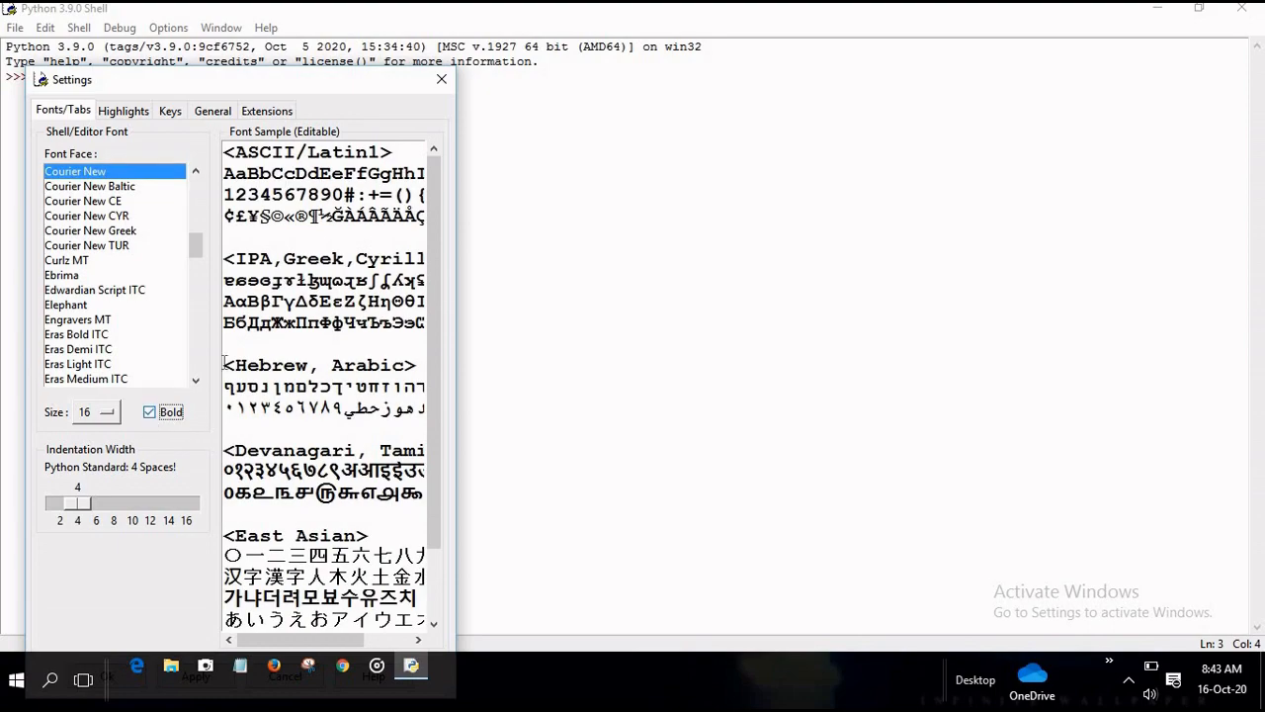
left_click(297, 623)
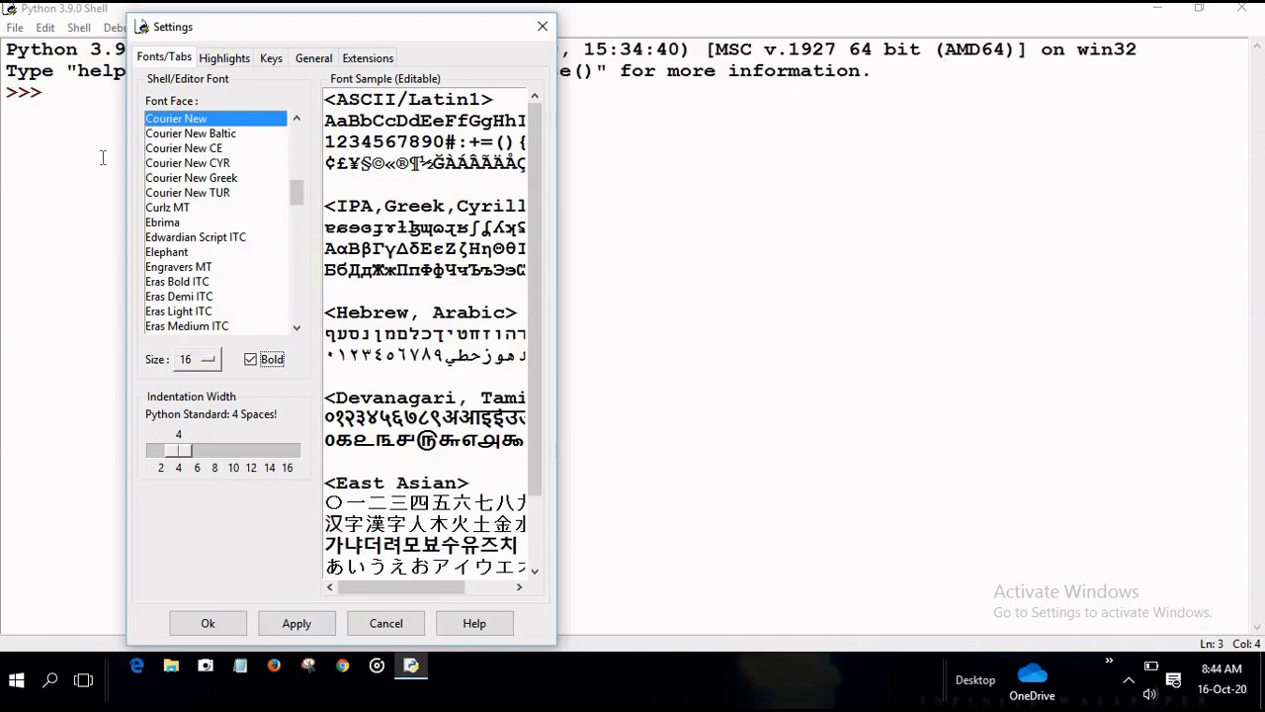
left_click(208, 623)
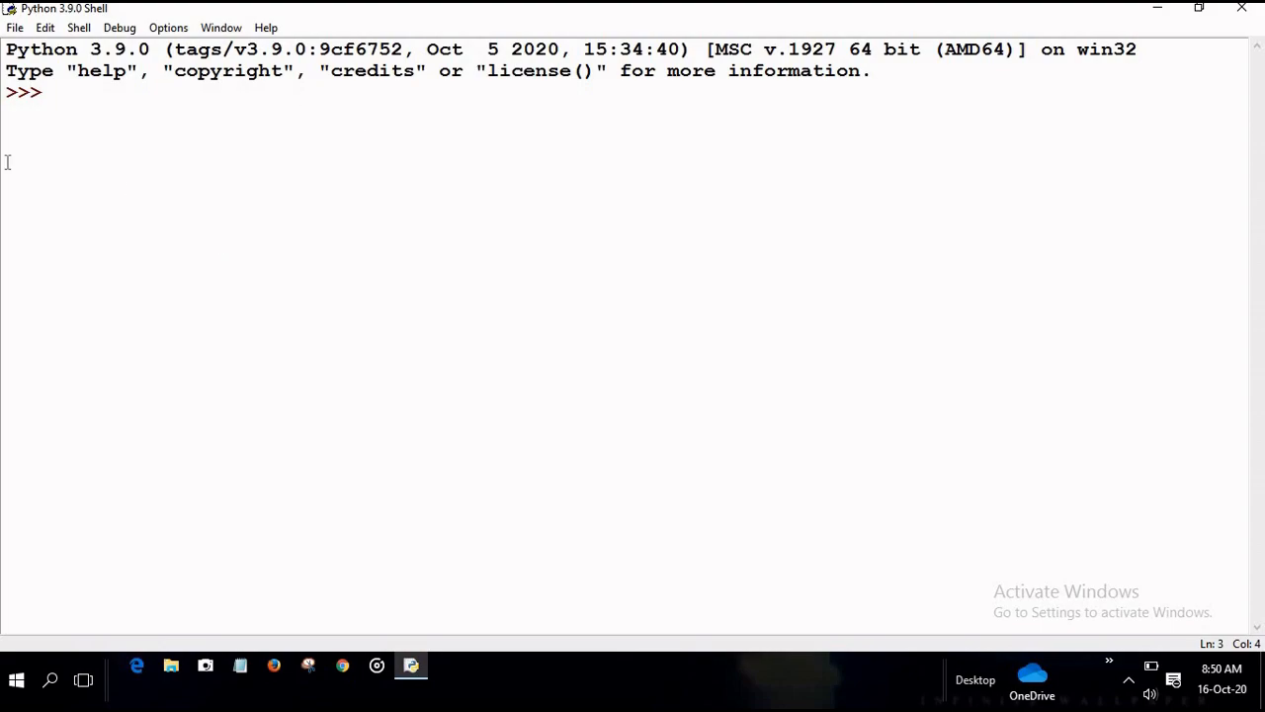
Create a new IDLE file containing print (" welcome to the python programming language").
left_click(14, 28)
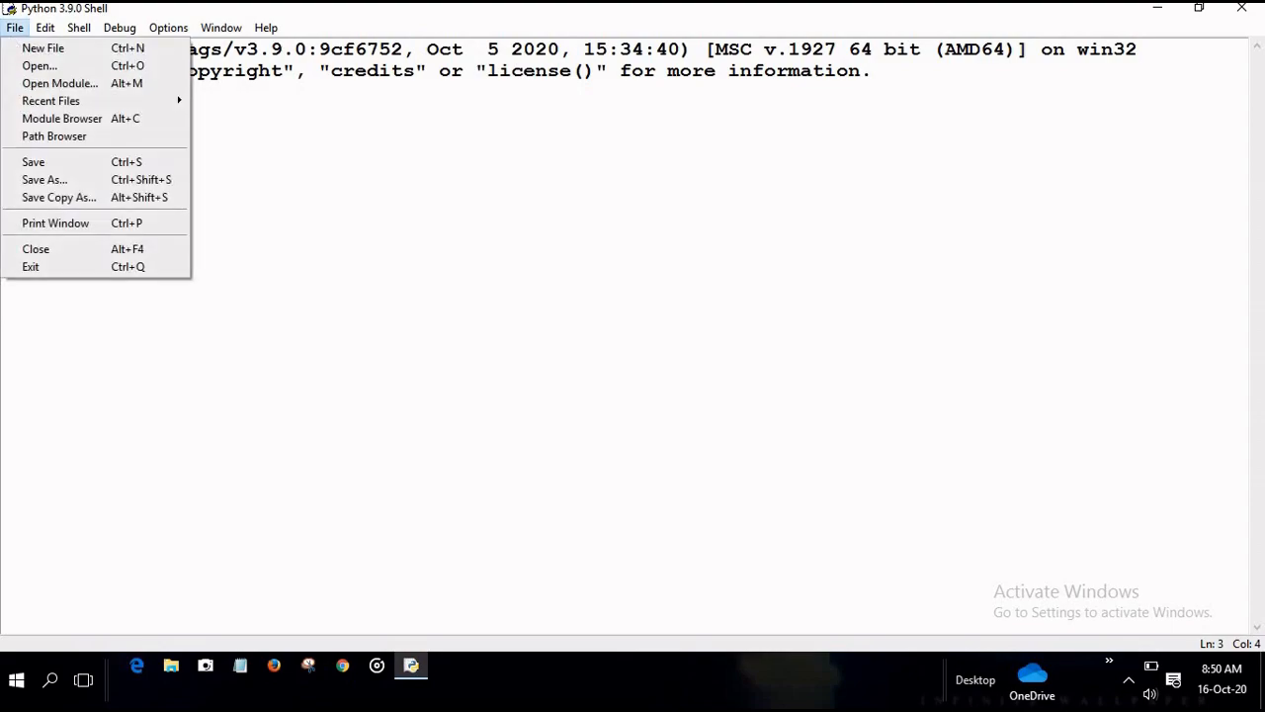
left_click(34, 51)
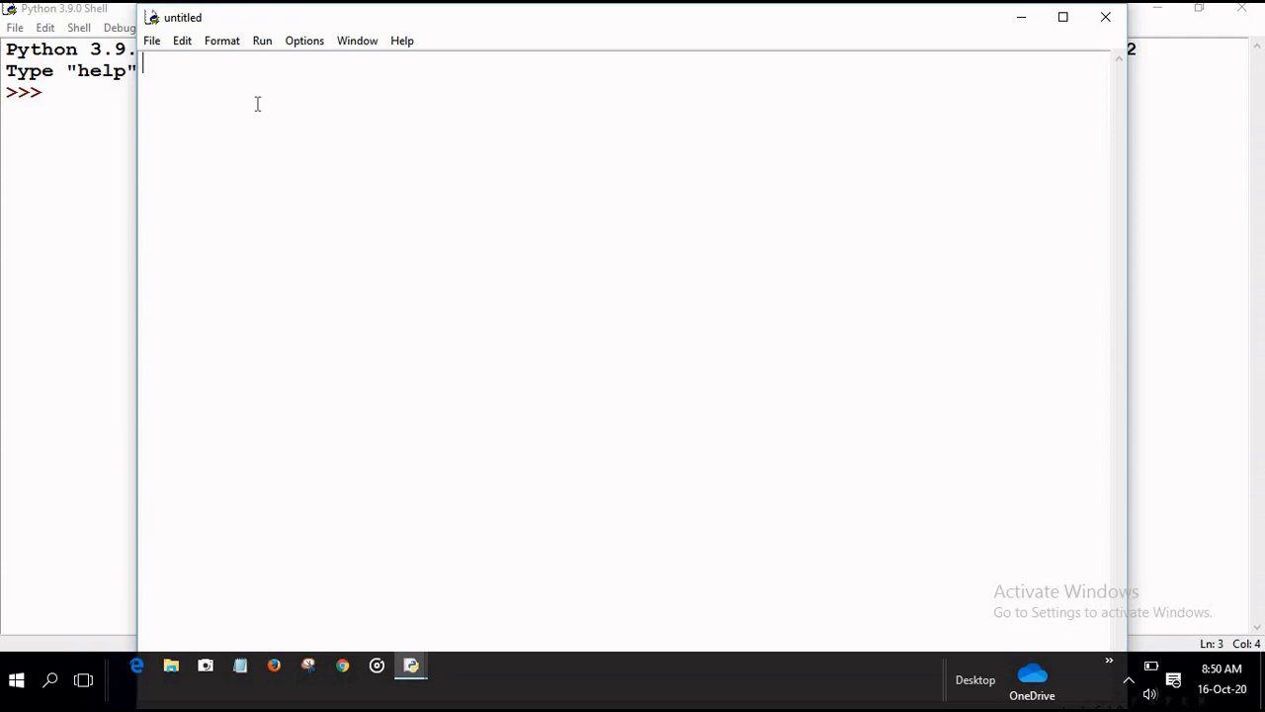
type("print (")
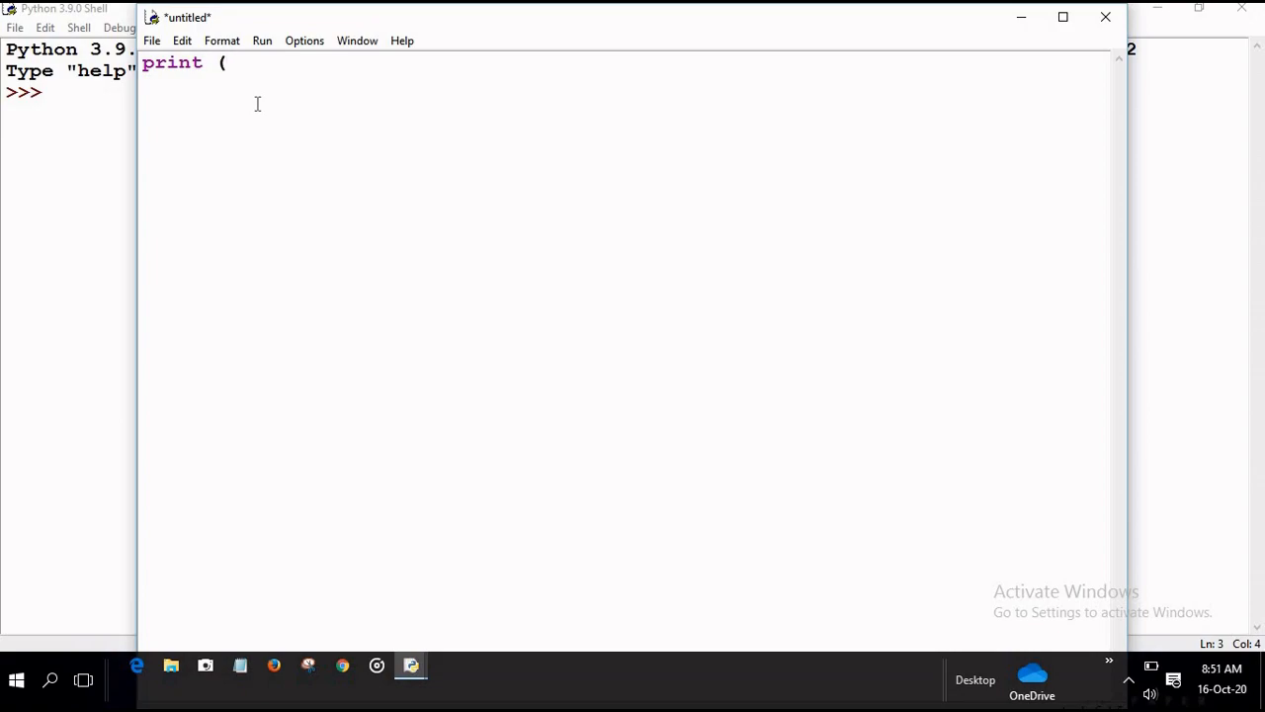
type("\" welcome to the p")
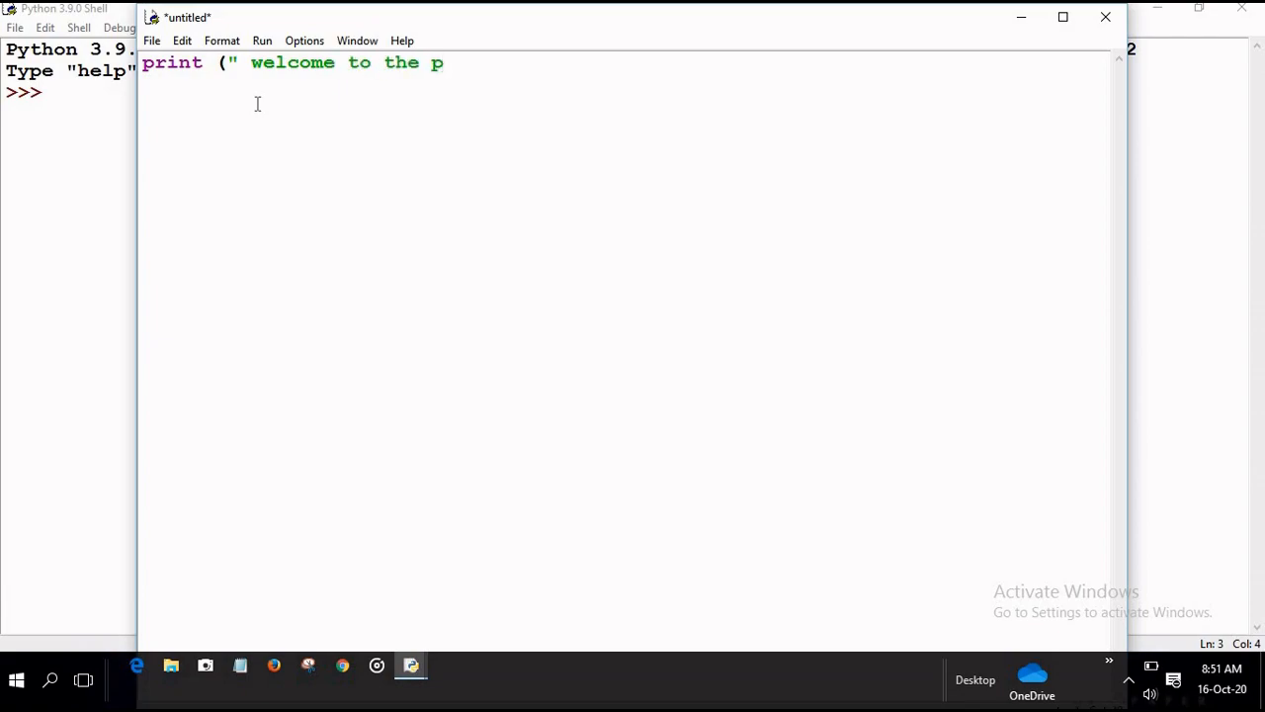
type("ython programmi")
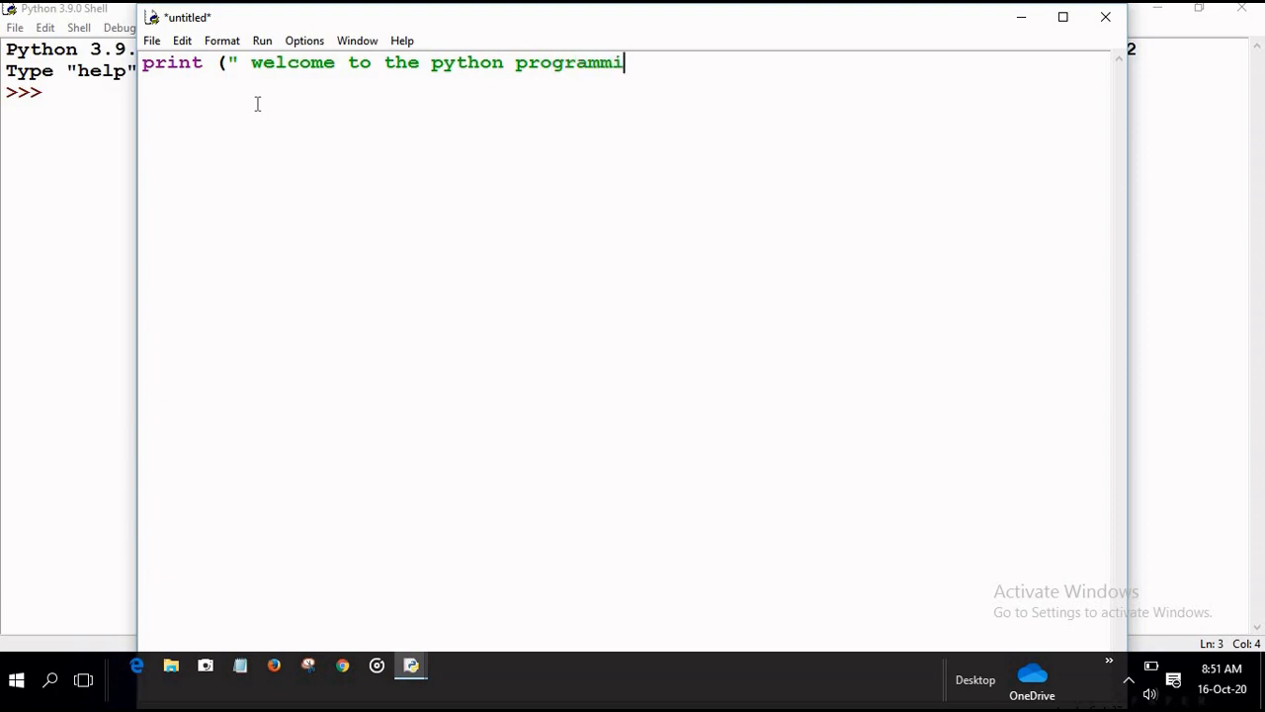
type("ng language")
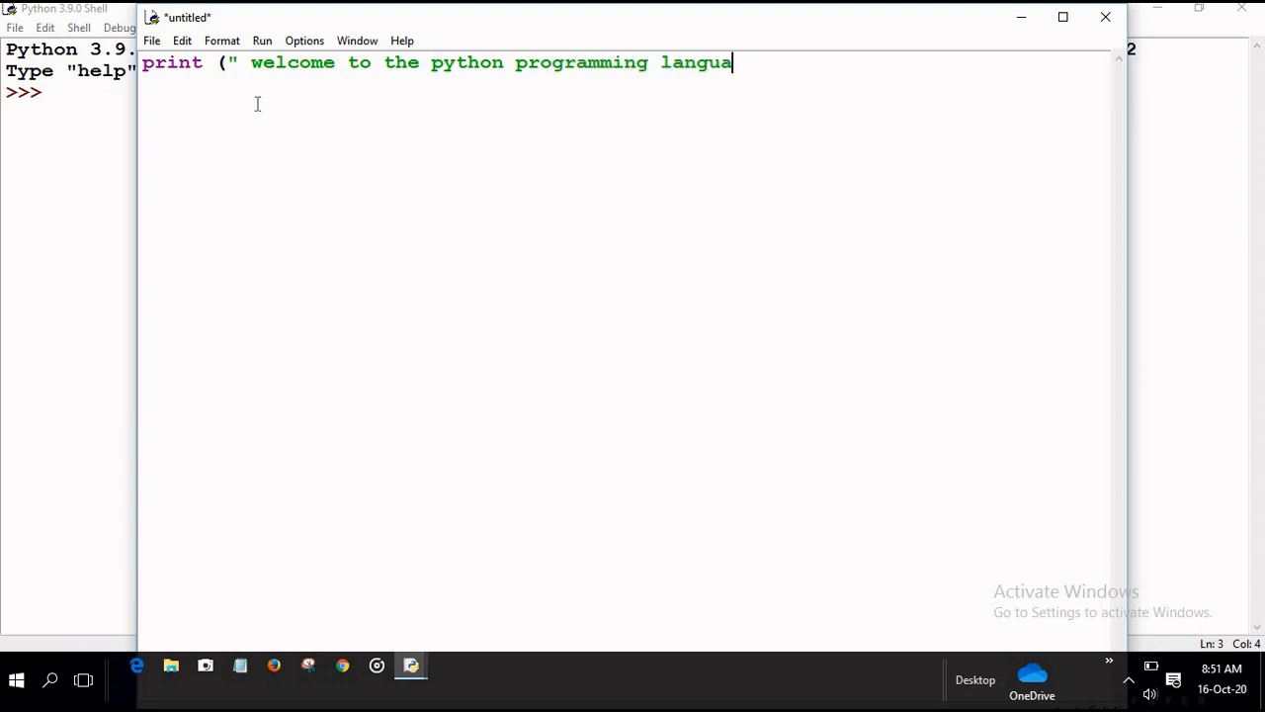
type("\")")
Save the script as "first program.py" on Local Disk (D:) and run it as a module.
left_click(262, 42)
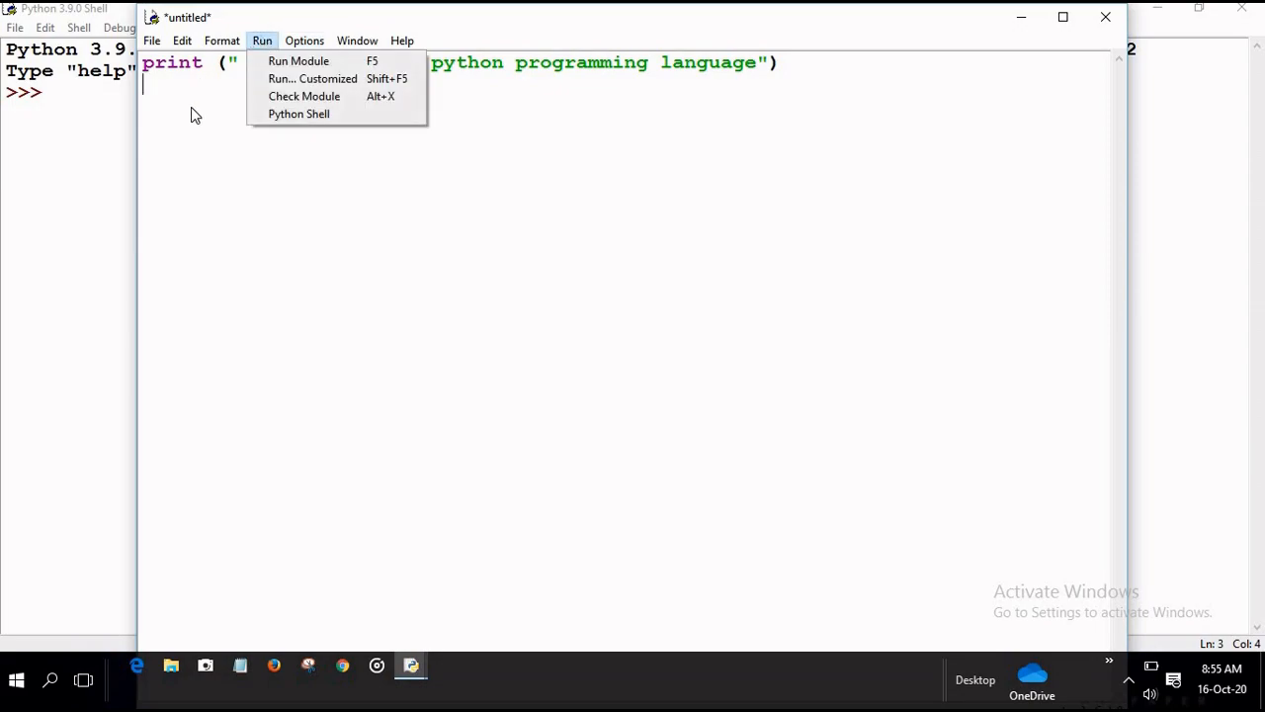
left_click(153, 44)
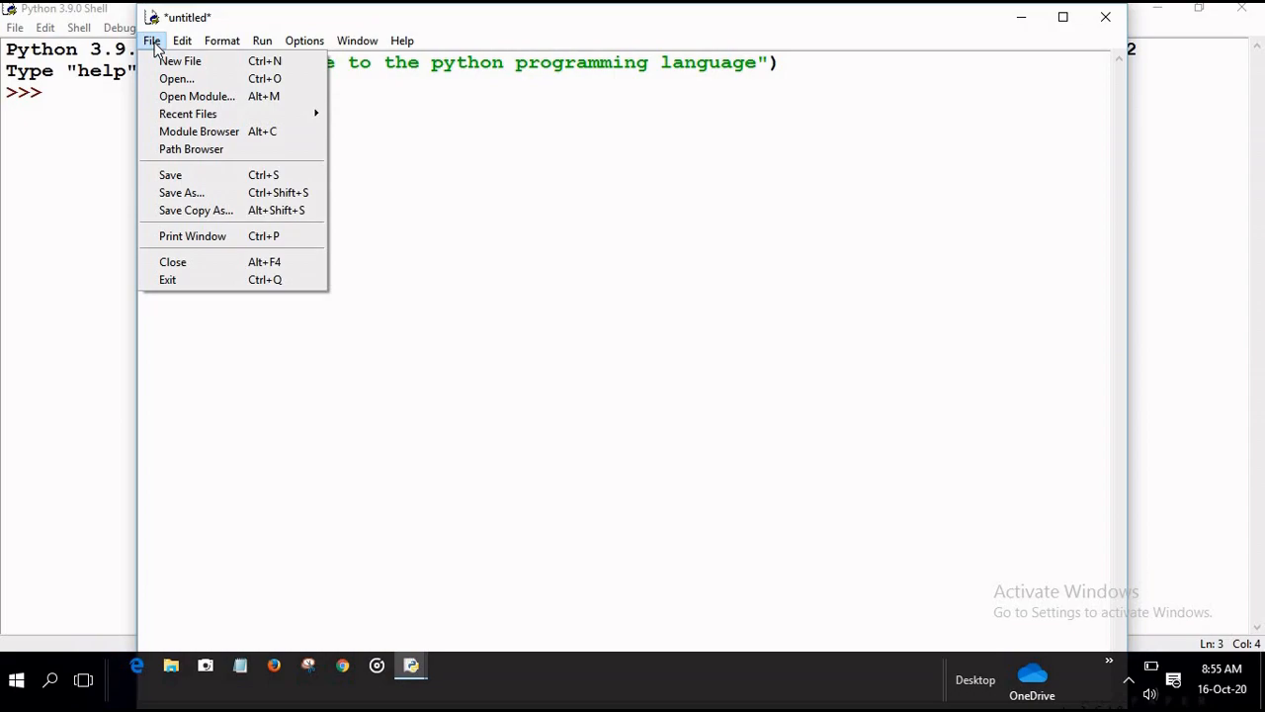
left_click(253, 198)
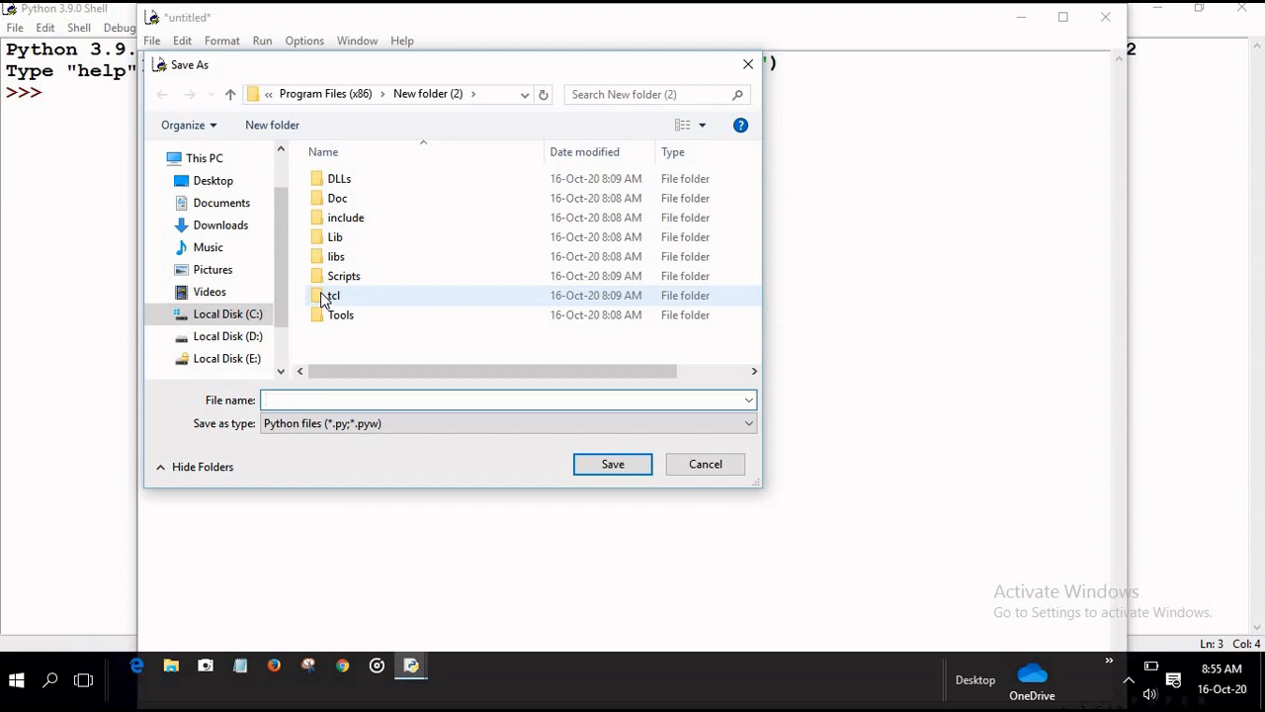
left_click(231, 337)
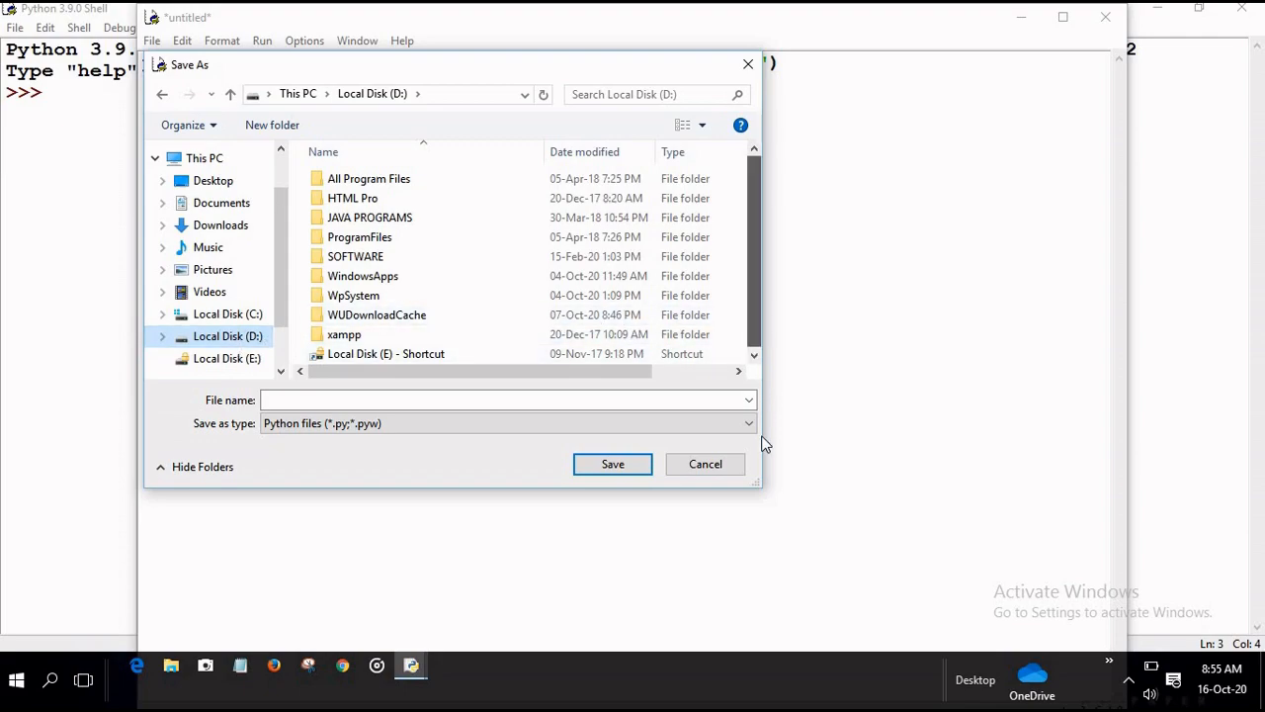
left_click(331, 400)
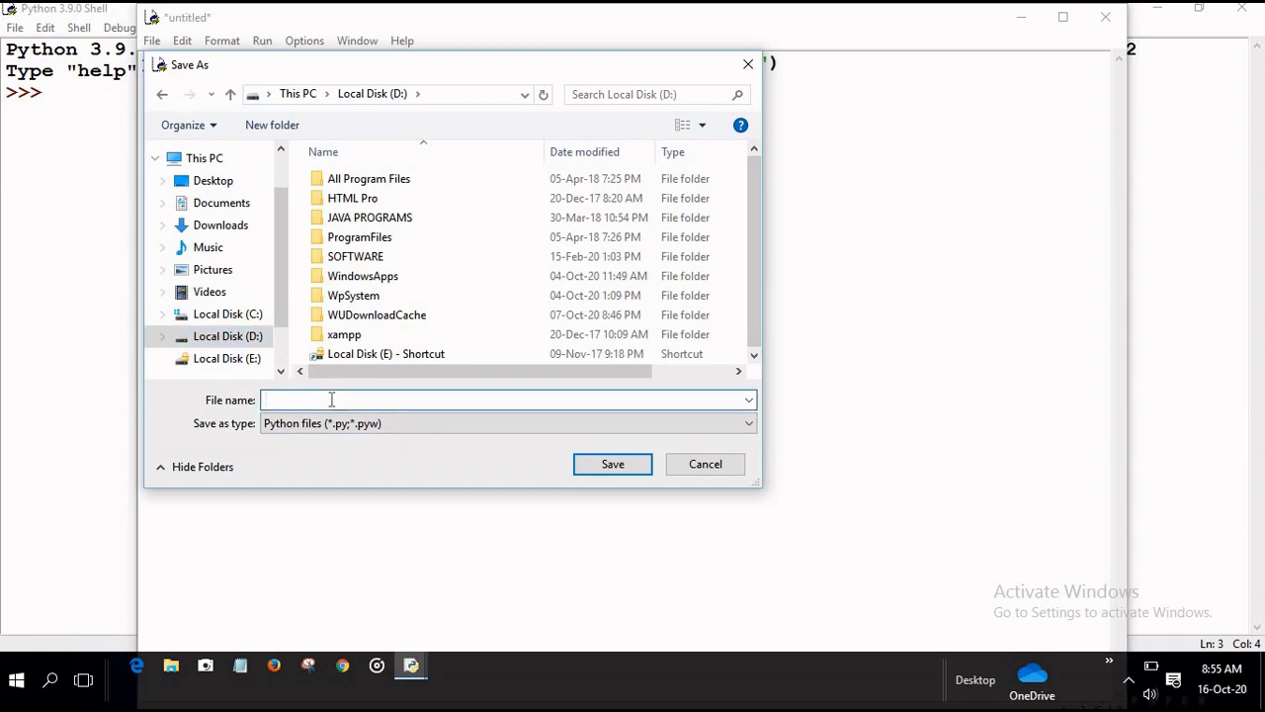
type("first program.py")
left_click(613, 469)
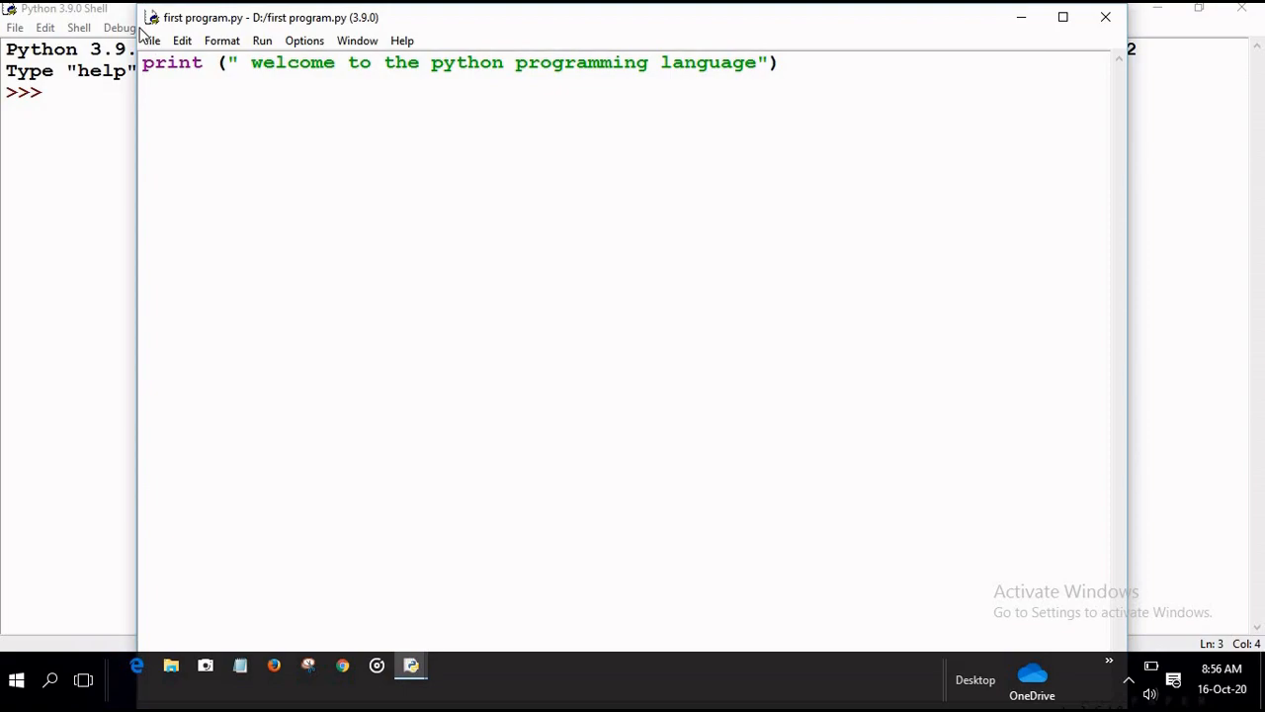
left_click(262, 41)
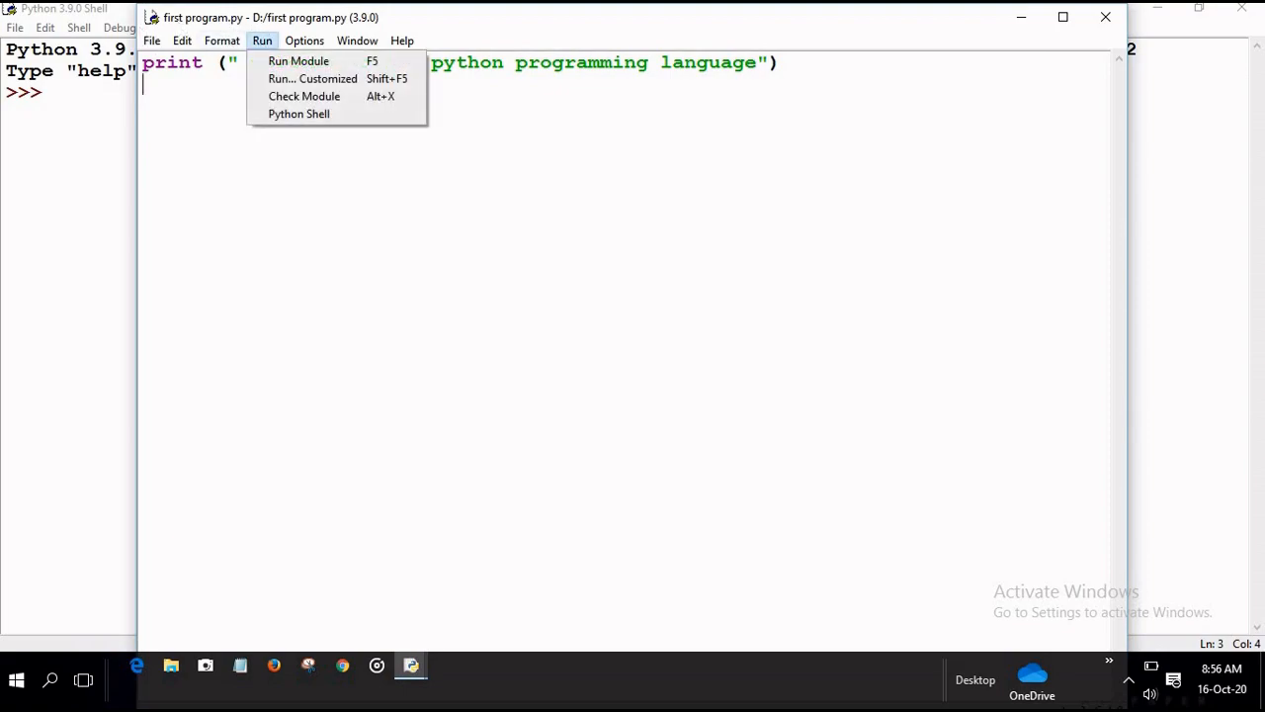
left_click(286, 62)
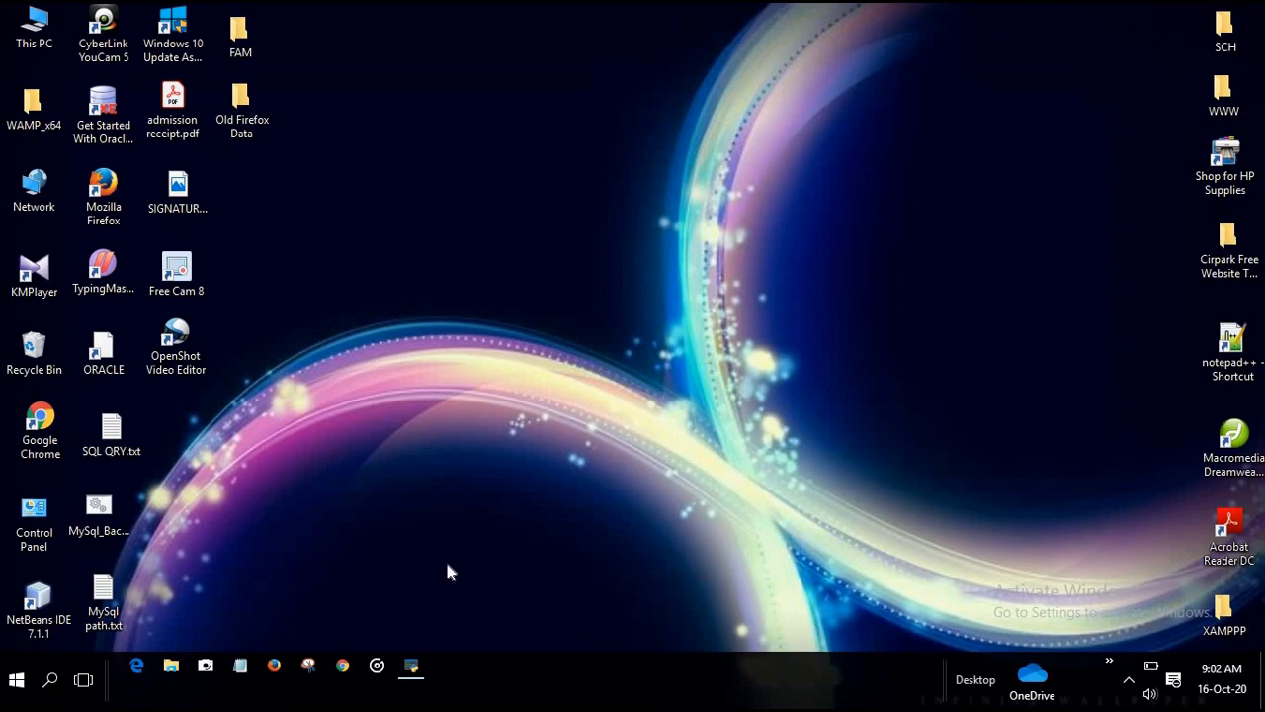
Switch to the Python 3.9 (64-bit) console and open its properties, viewing the font, layout and color settings.
left_click(411, 665)
key("alt+space")
left_click(234, 324)
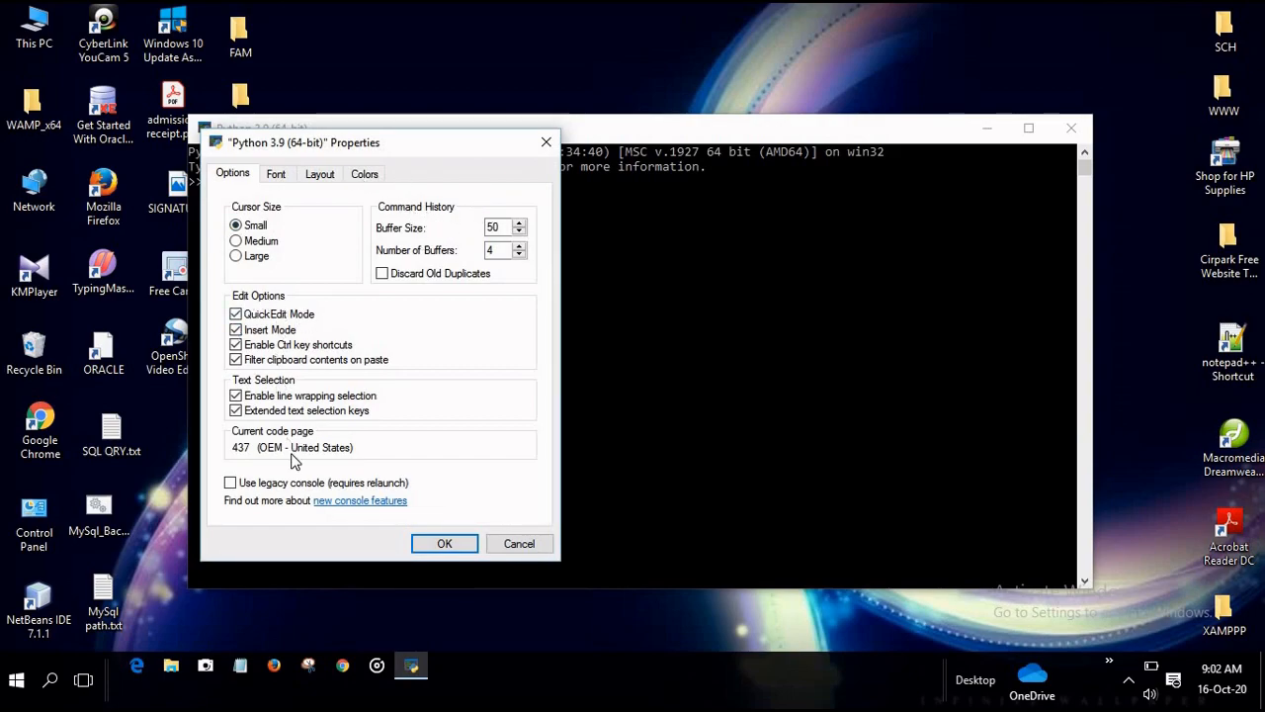
left_click(275, 178)
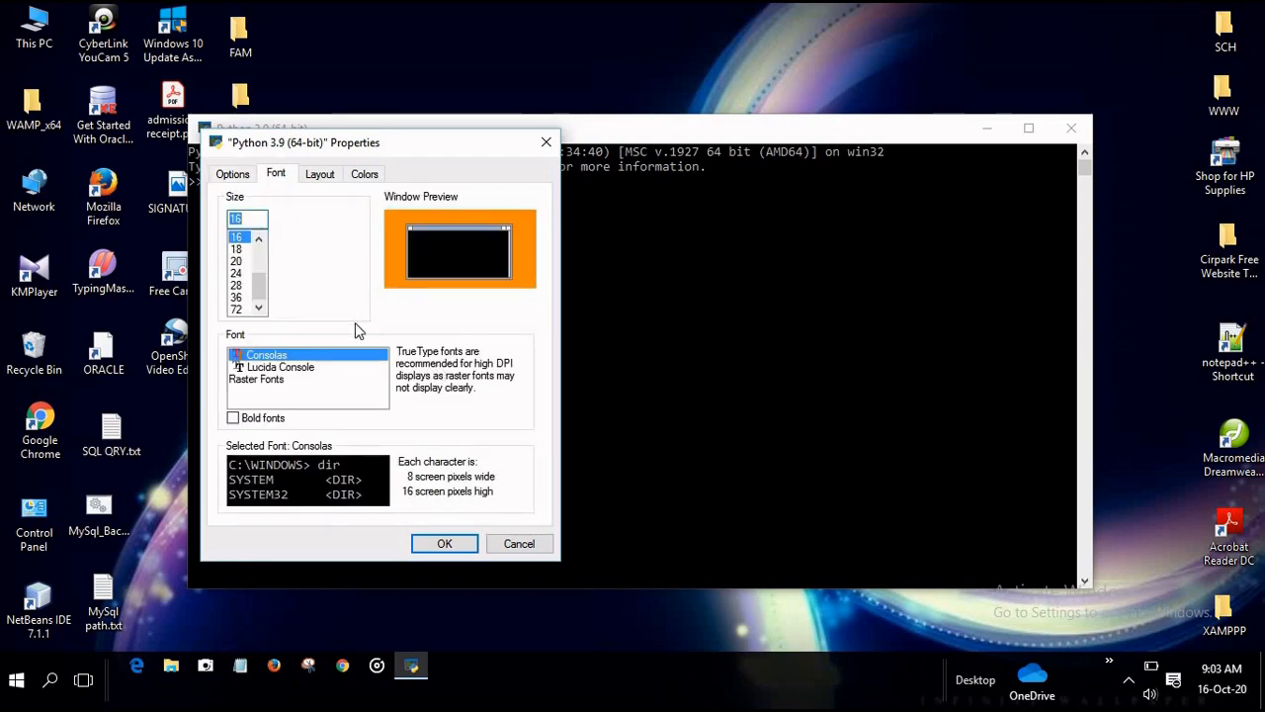
left_click(330, 176)
left_click(376, 173)
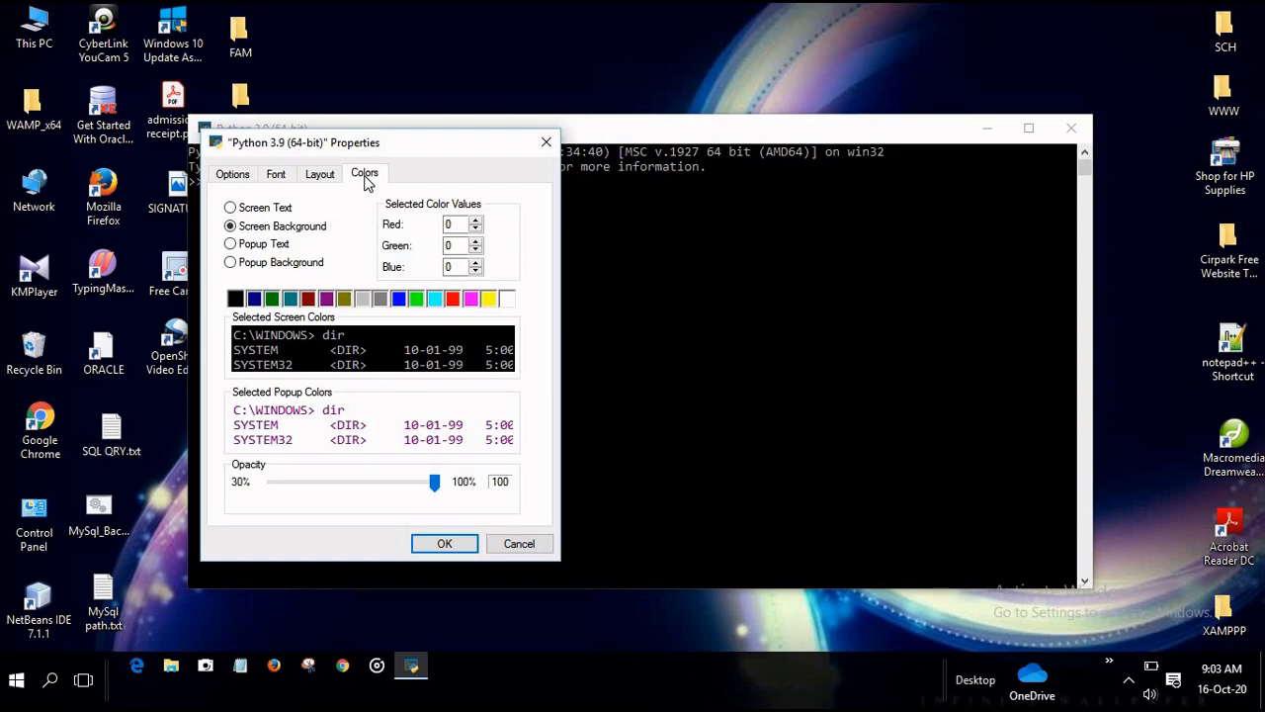
Preview several screen background colors and set the console background to dark red (Red 128, Green 0, Blue 0).
left_click(297, 308)
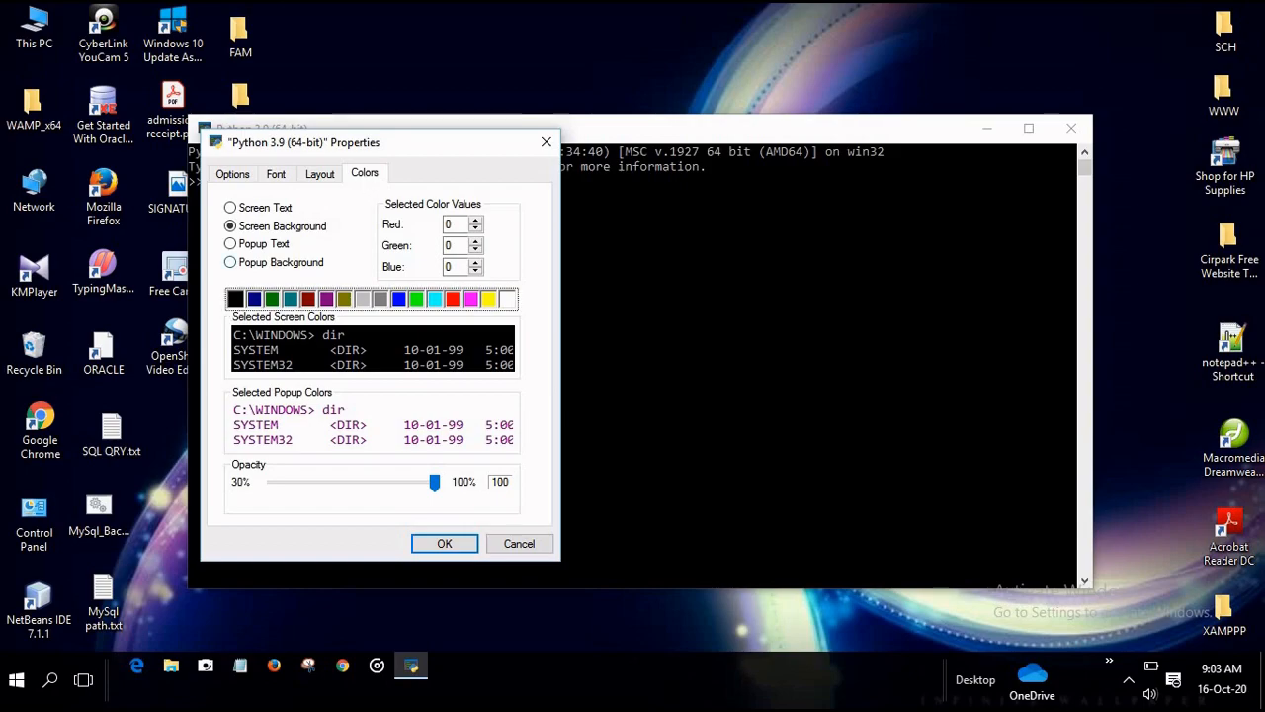
left_click(309, 301)
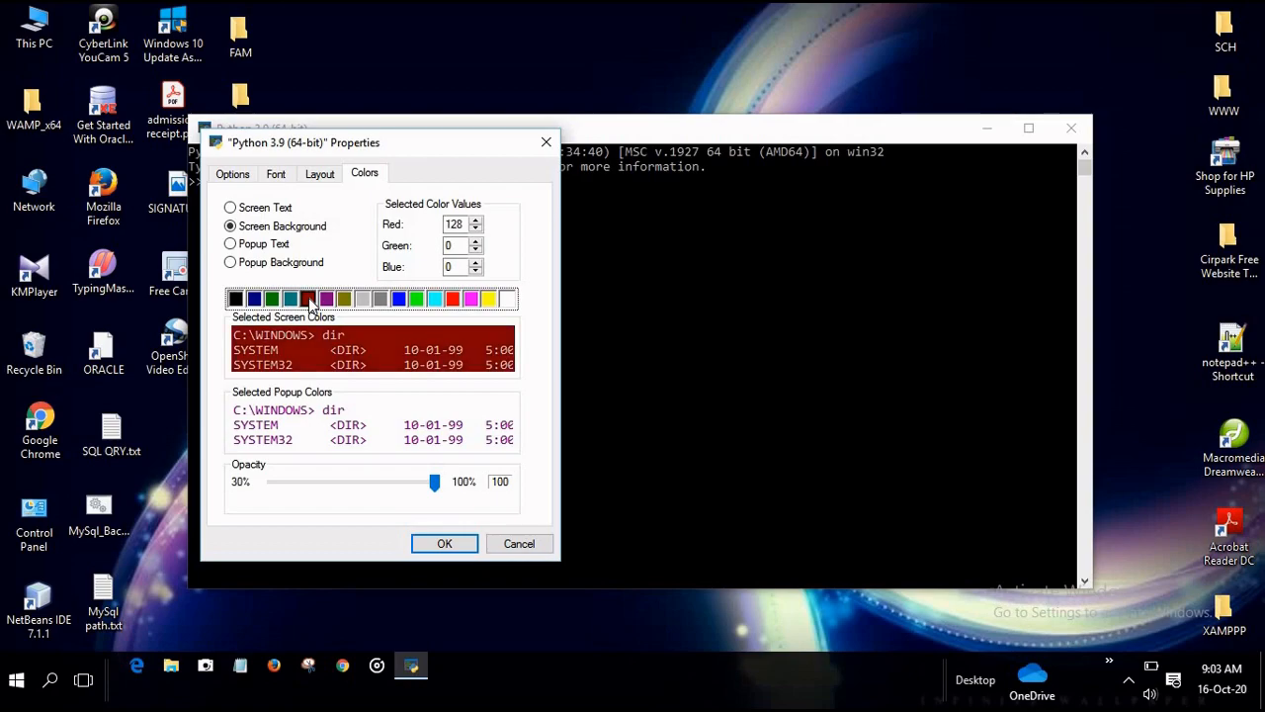
left_click(400, 302)
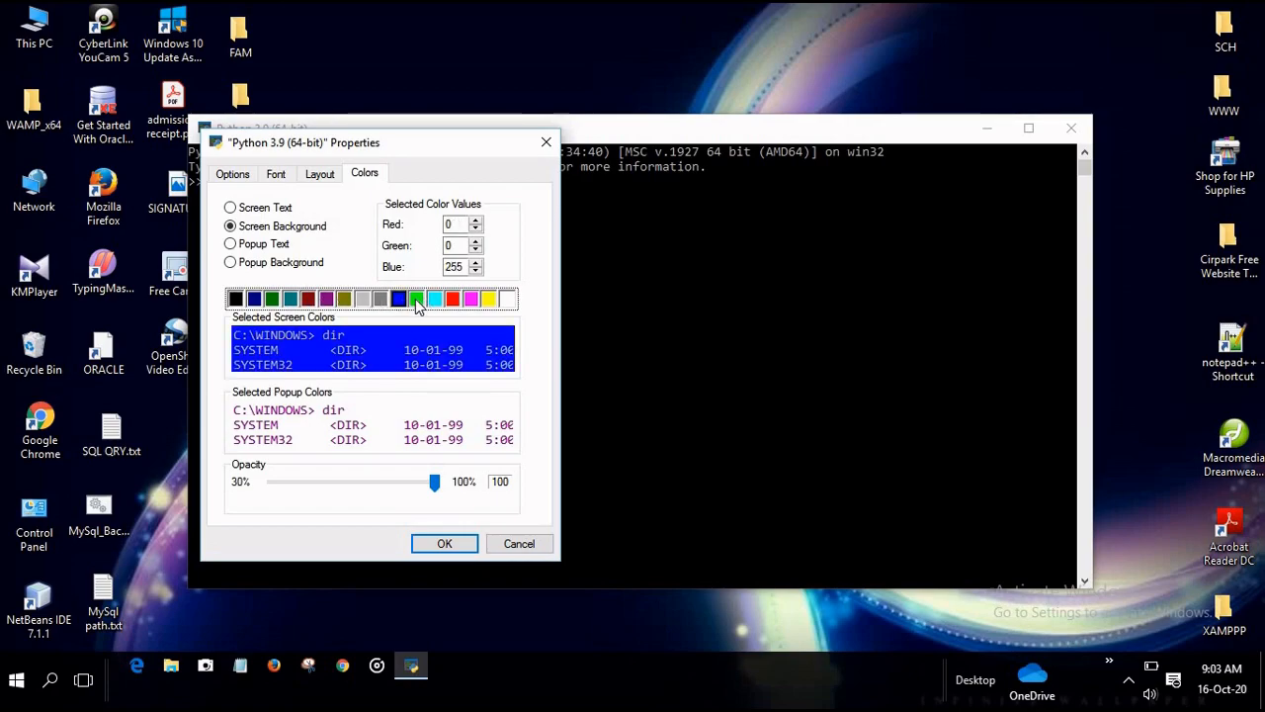
left_click(416, 299)
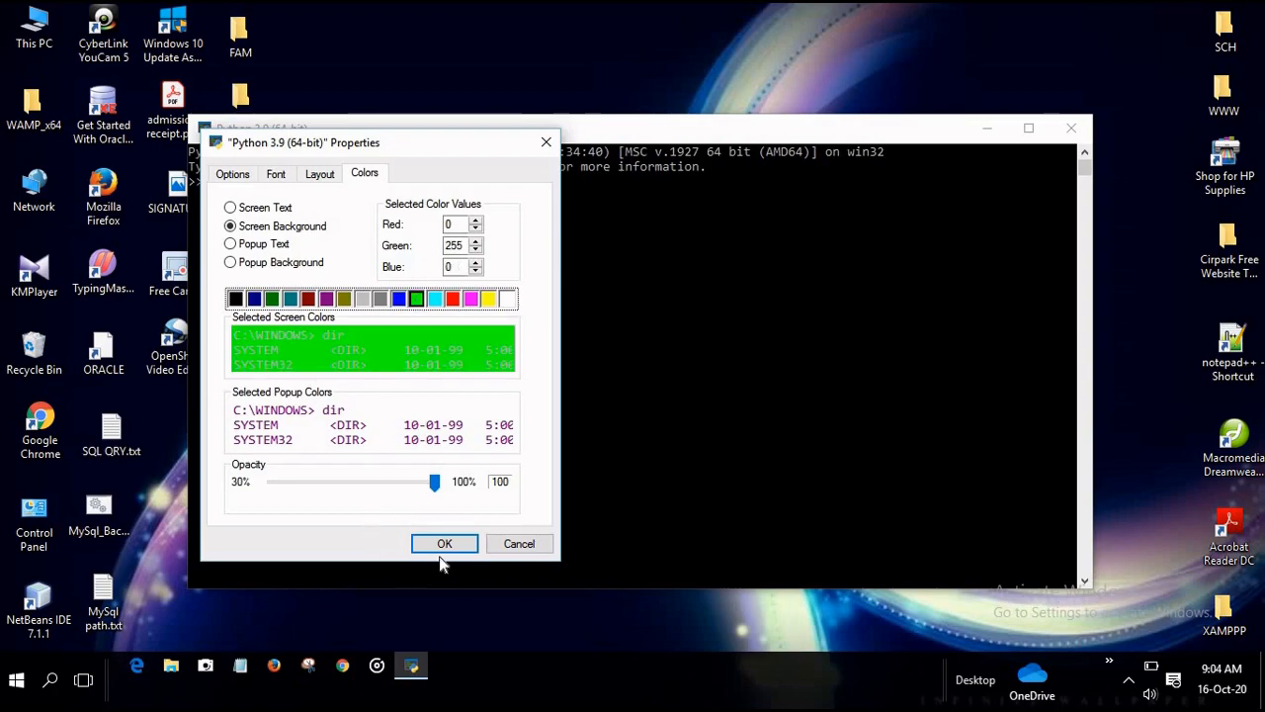
left_click(453, 300)
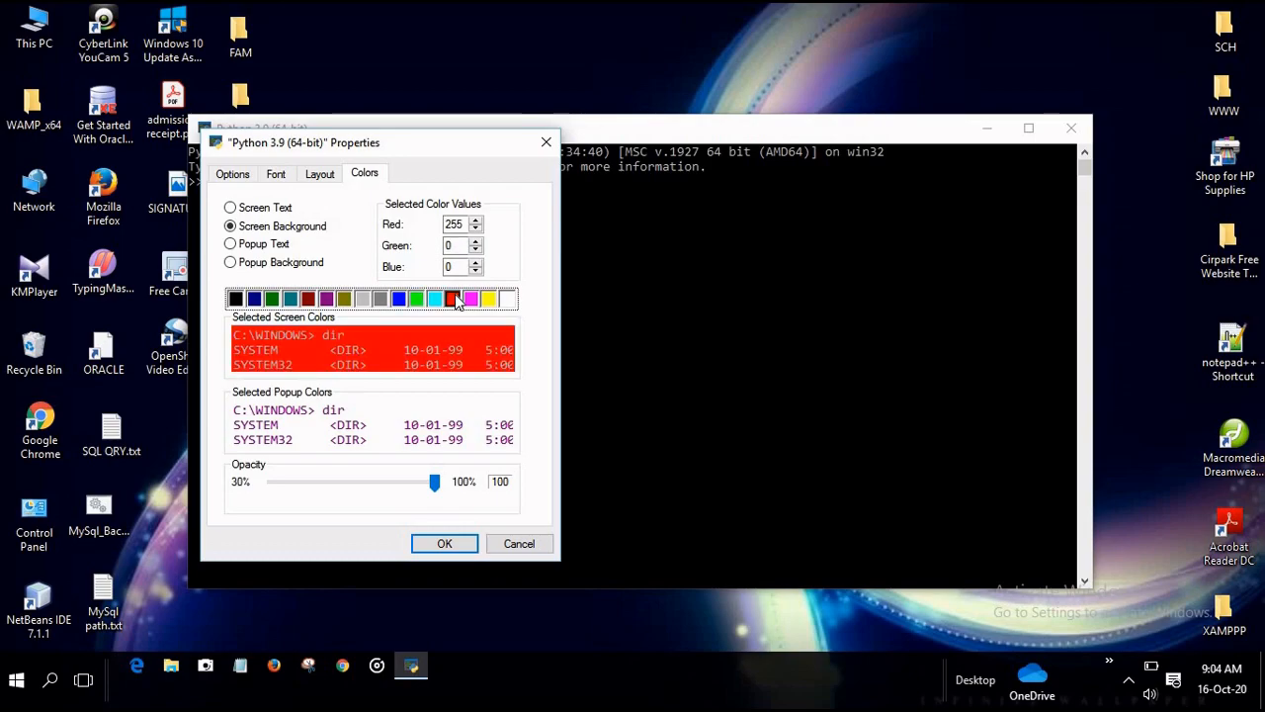
left_click(254, 301)
left_click(308, 300)
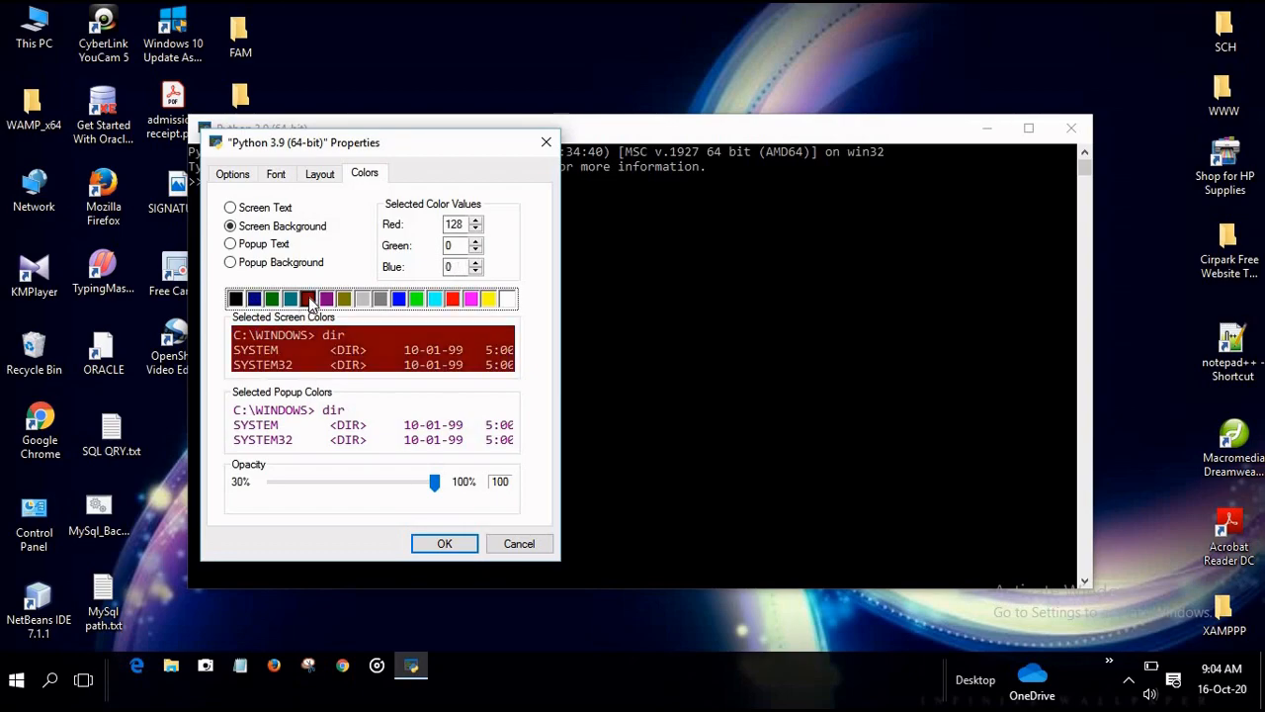
left_click(443, 543)
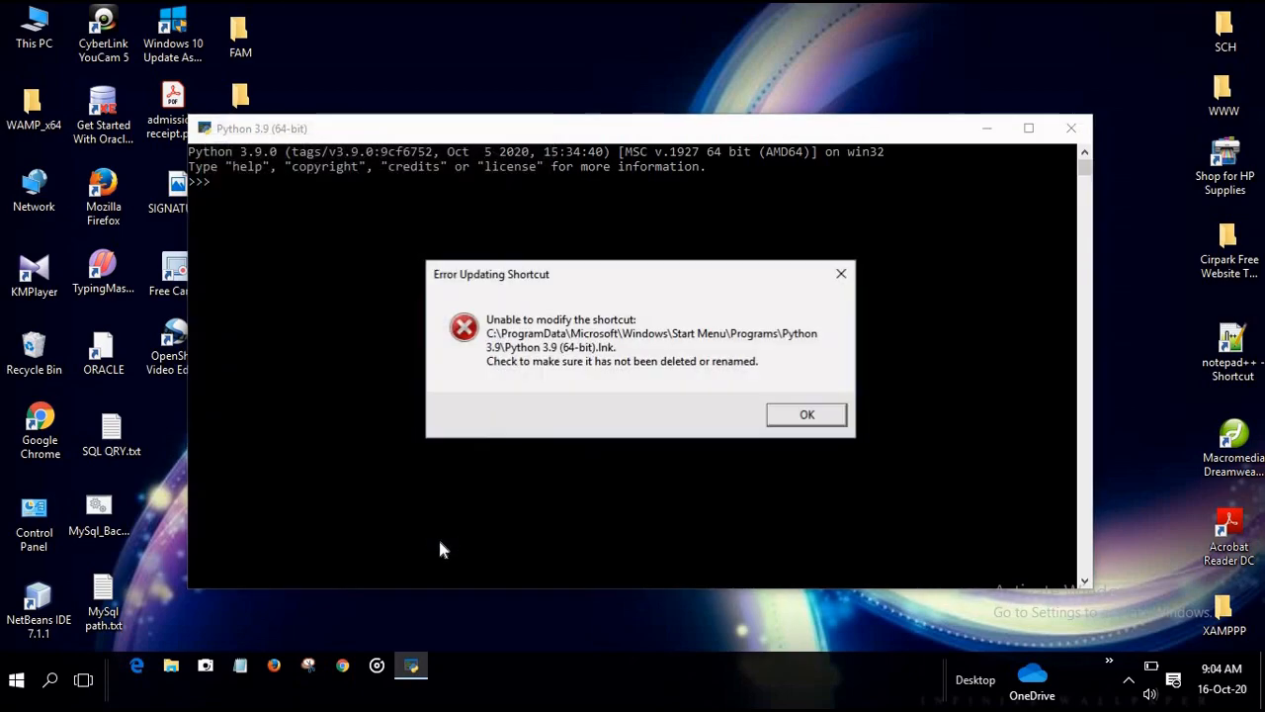
left_click(791, 421)
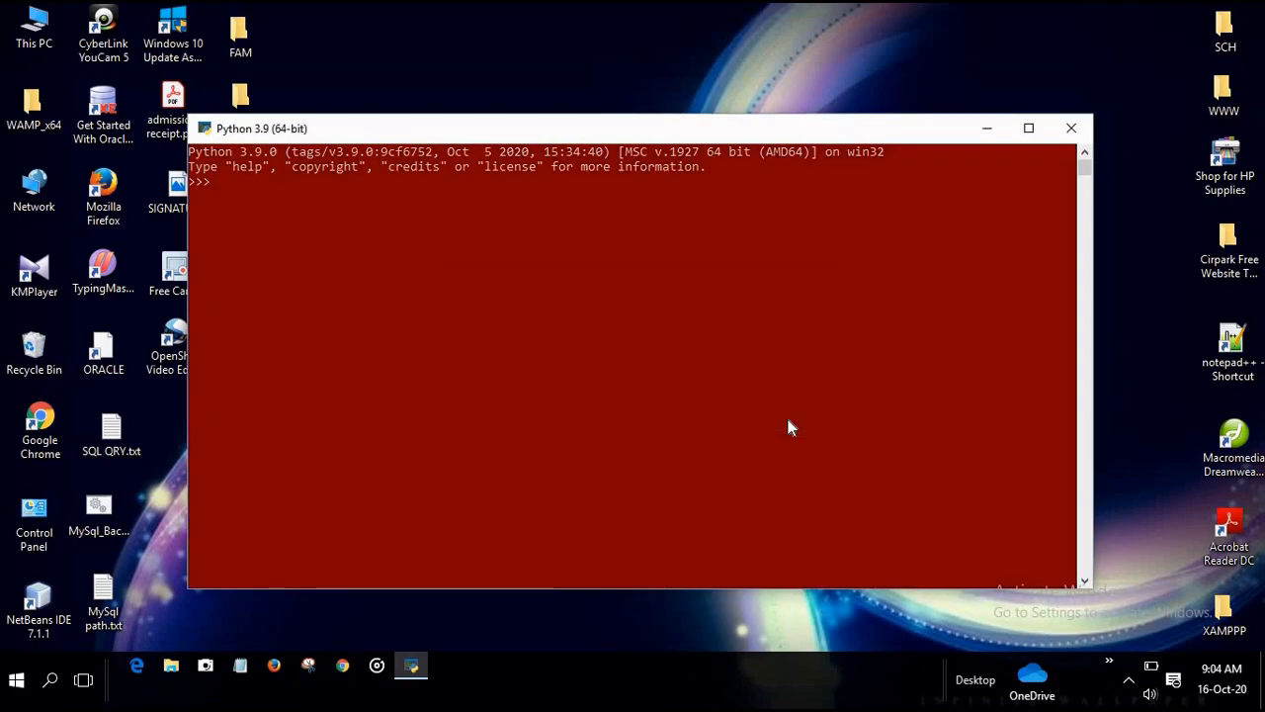
Quit the Python 3.9 (64-bit) console session with exit().
left_click(507, 225)
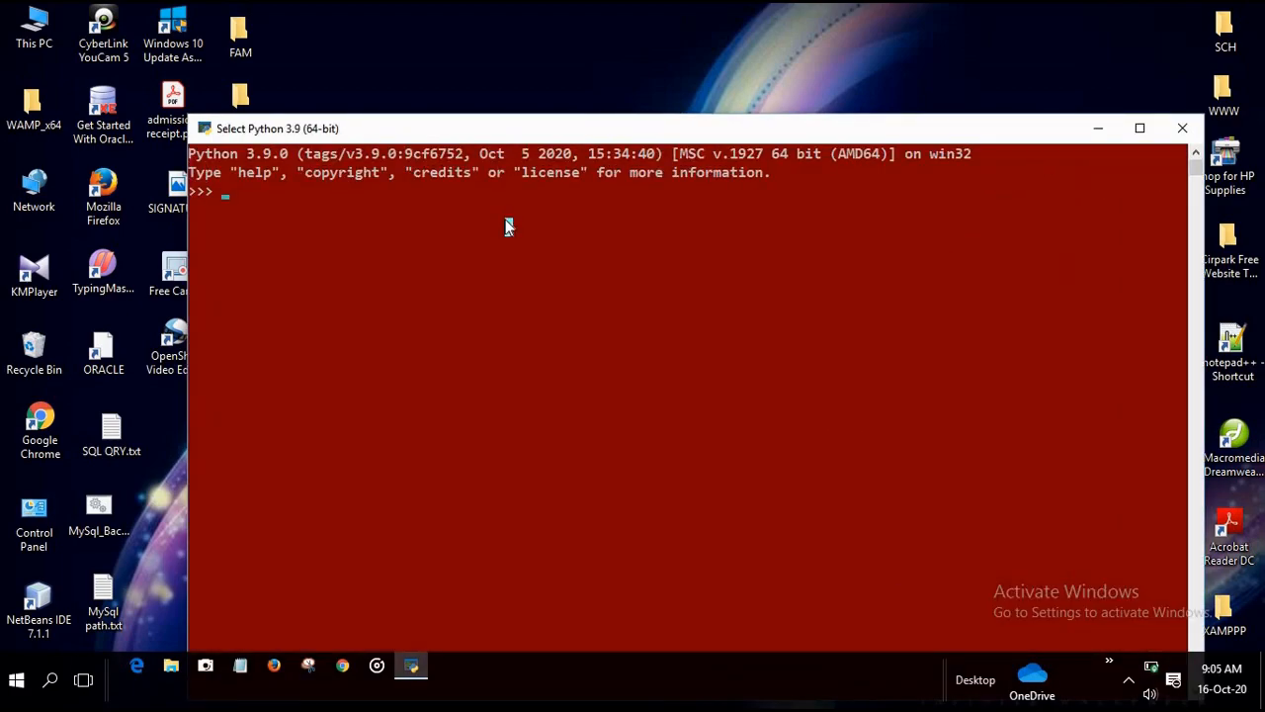
type("exit")
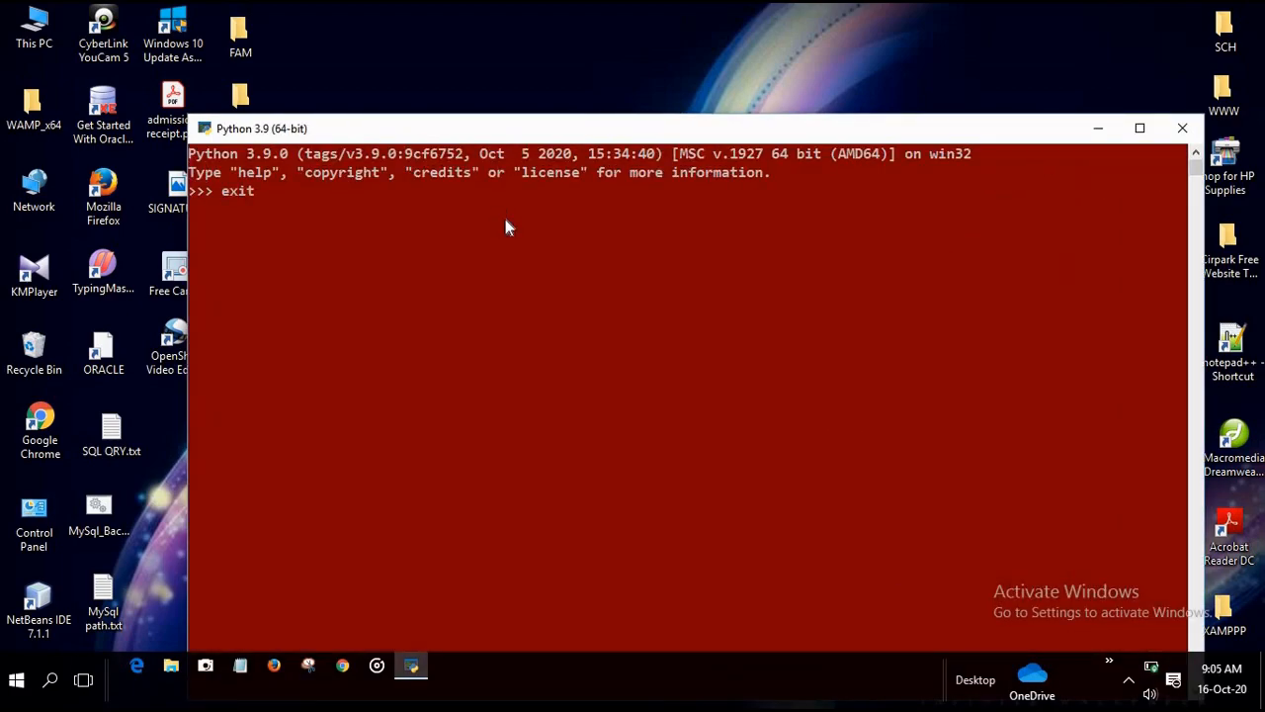
type("()")
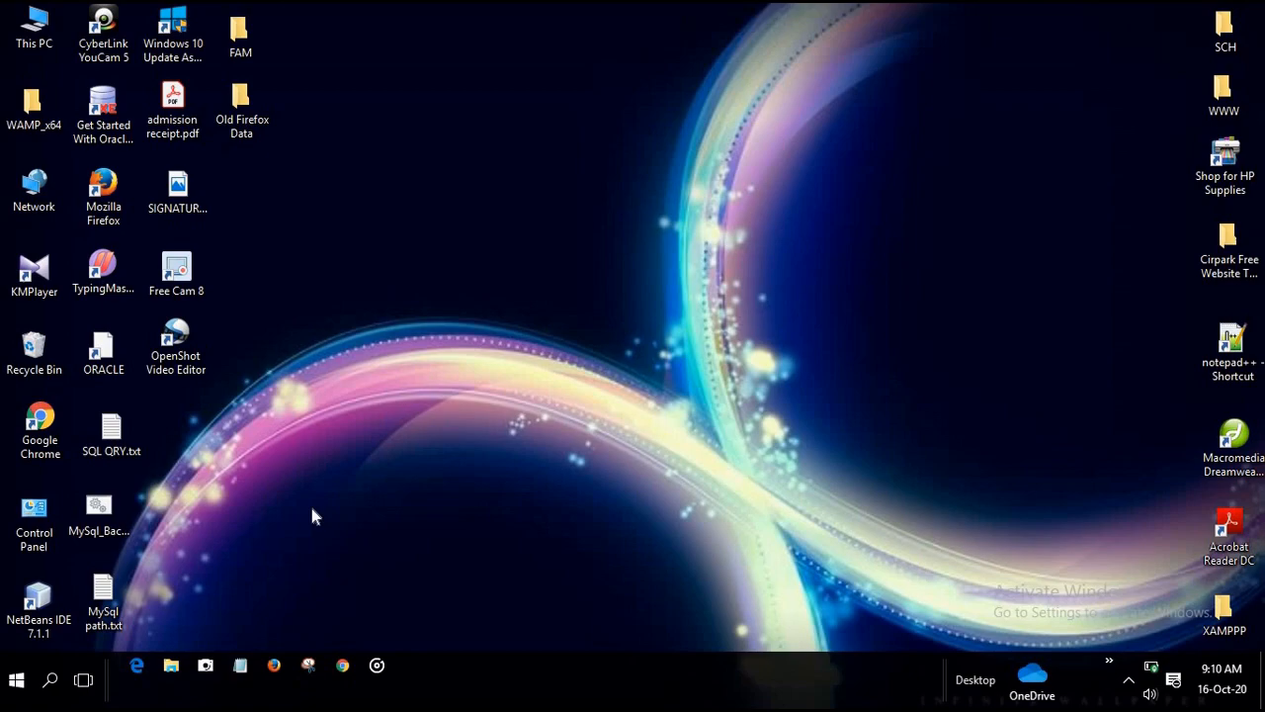
Find Command Prompt by searching Windows for cmd, open it and maximize its window.
left_click(50, 680)
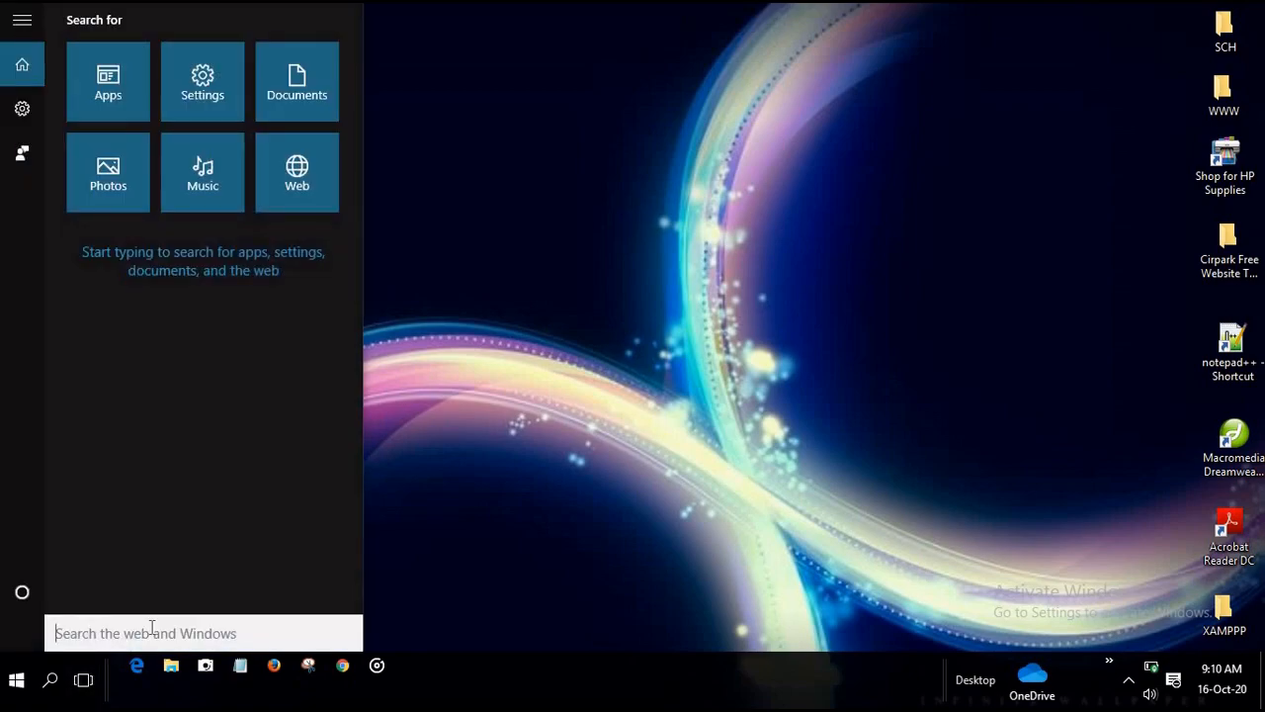
type("cmd")
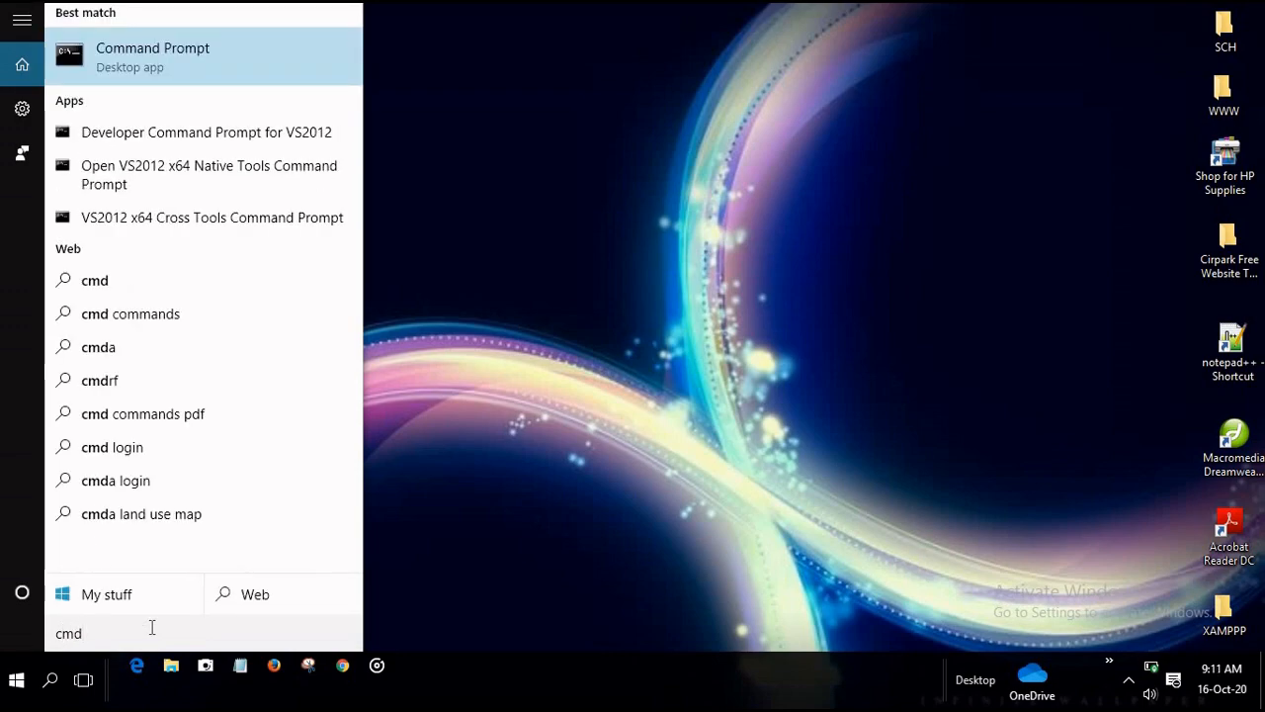
key("Return")
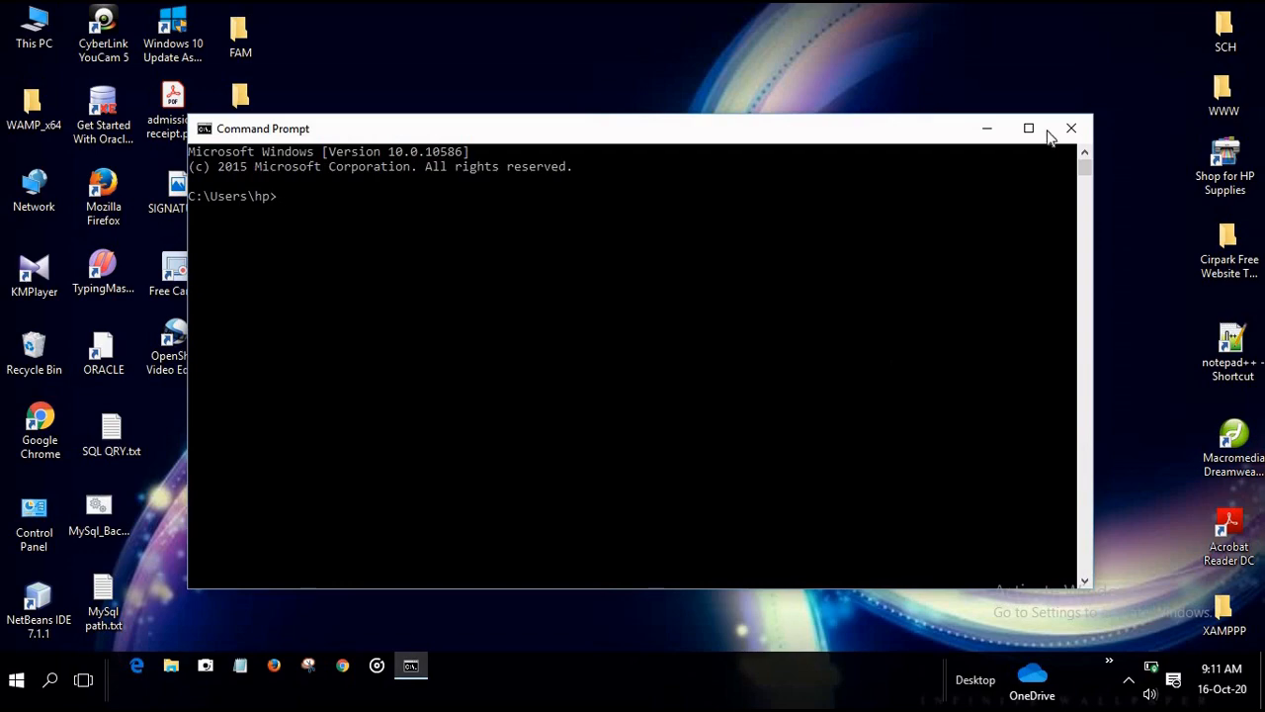
left_click(1028, 128)
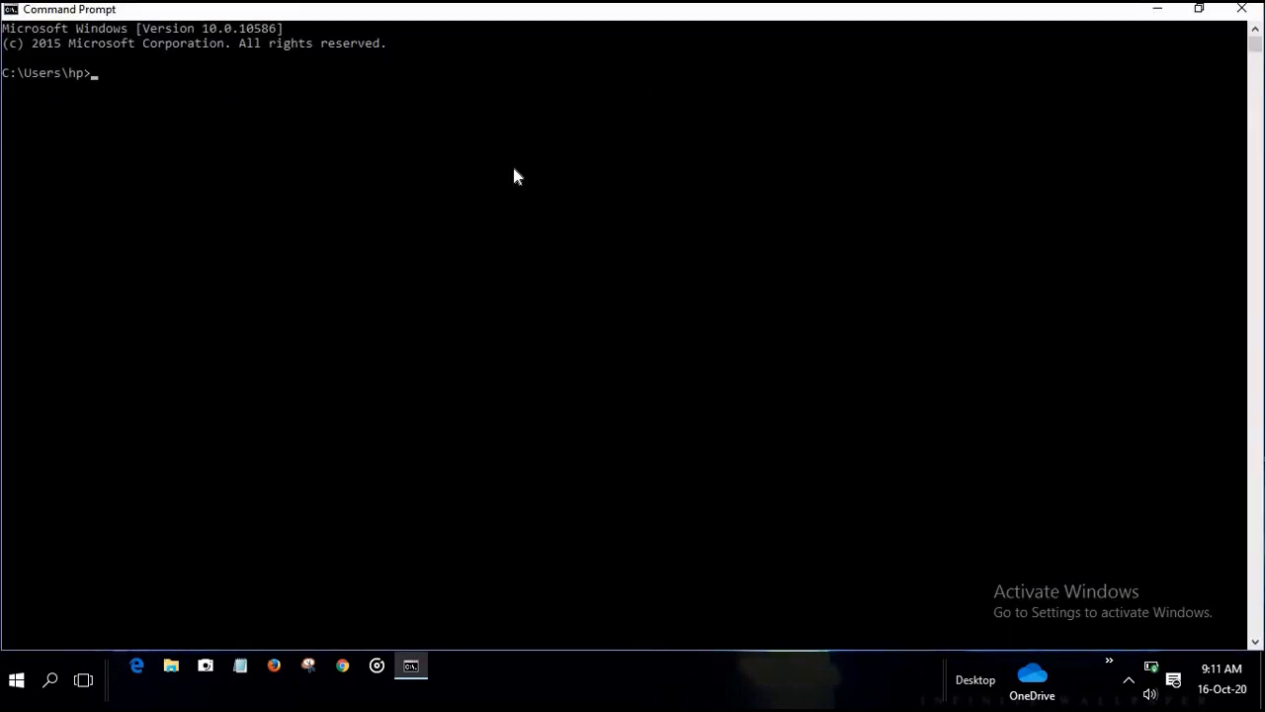
Check the installed Python version by running python --version in Command Prompt.
type("python")
type("--version")
key("Return")
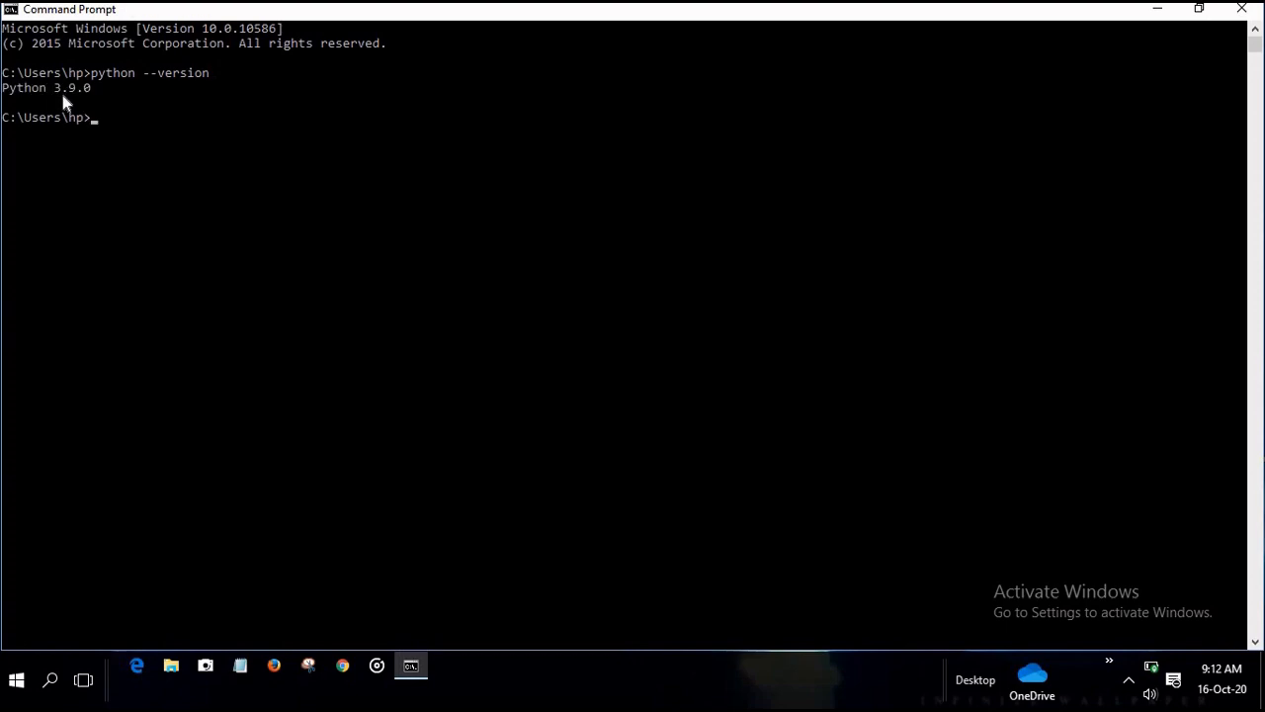